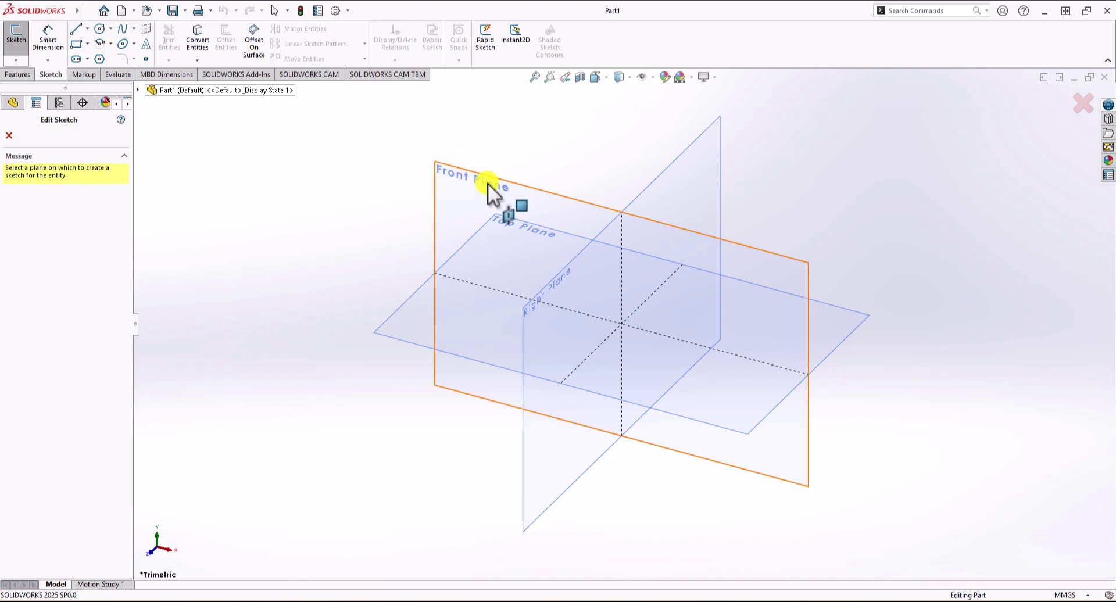
On the Front Plane, draw a slanted line up from the origin, then a top edge running right
click(487, 183)
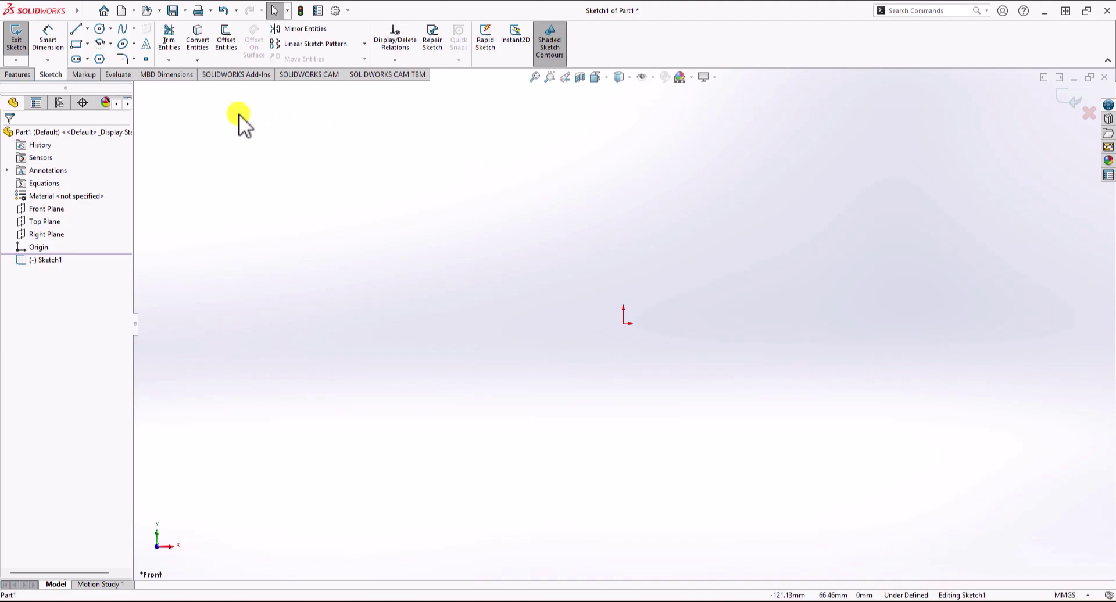
click(76, 31)
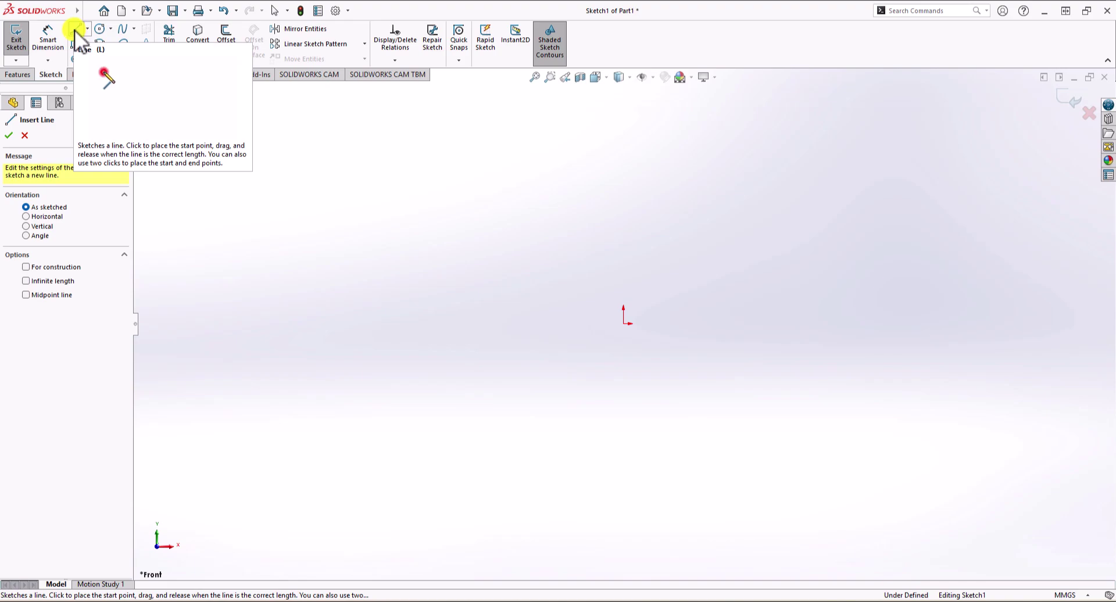
click(624, 324)
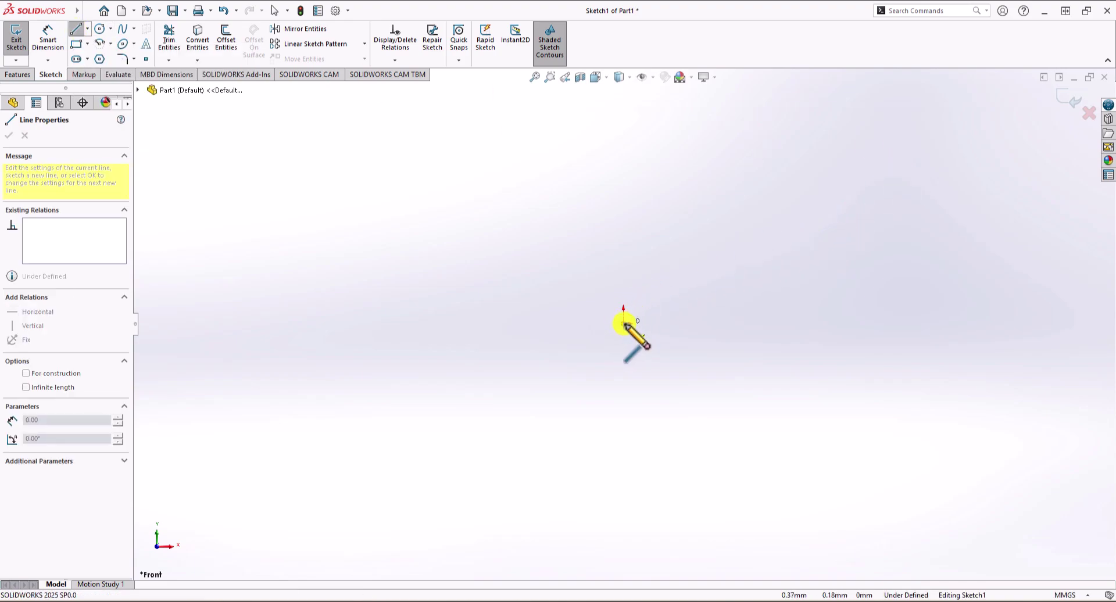
click(674, 156)
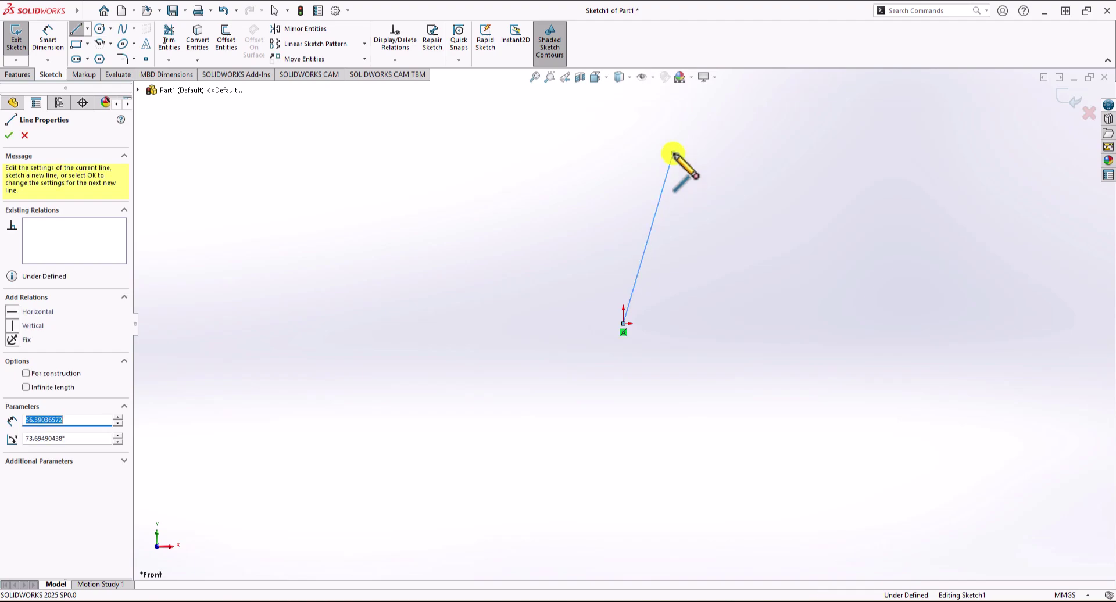
click(790, 137)
key(Escape)
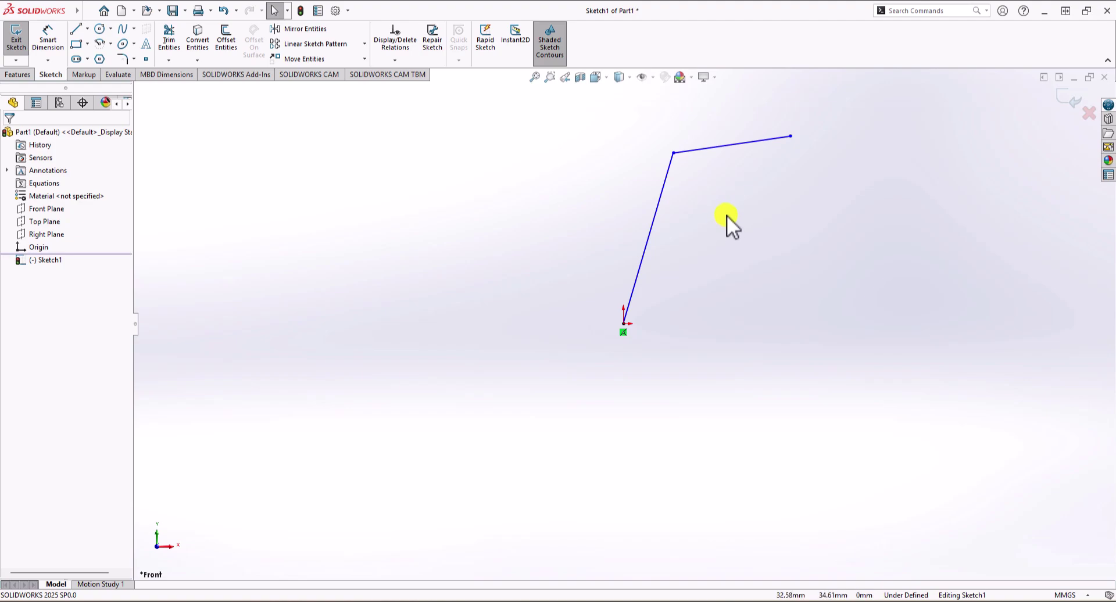
Round the top-right corner with a centrepoint arc starting at the top edge's end
click(100, 44)
click(773, 186)
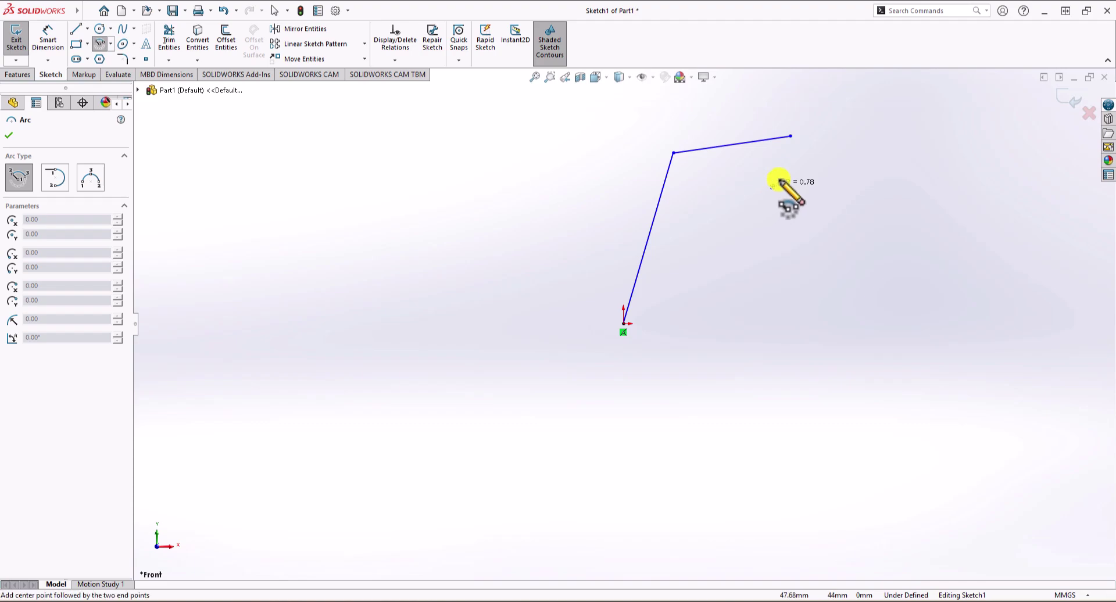
click(790, 138)
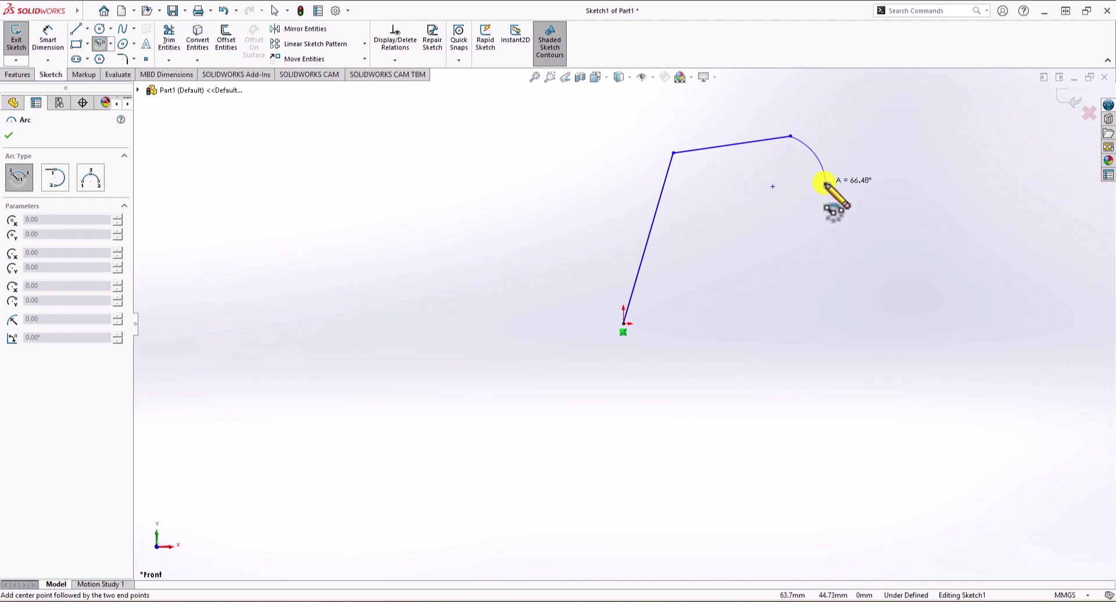
click(825, 183)
key(Escape)
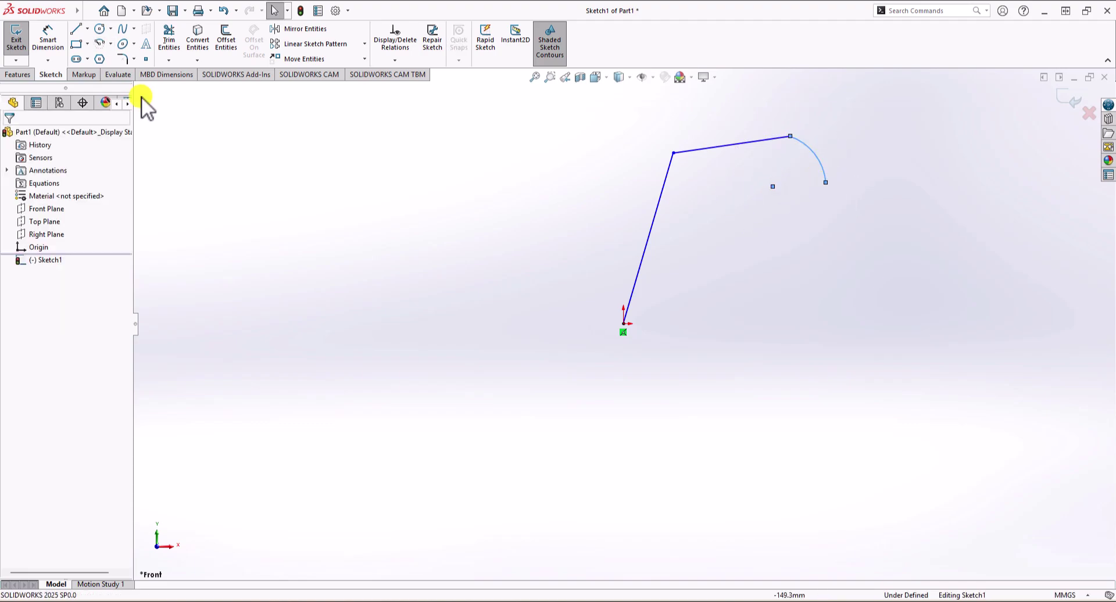
Draw the right edge down from the arc's end, then a short horizontal bottom edge
click(75, 28)
click(825, 182)
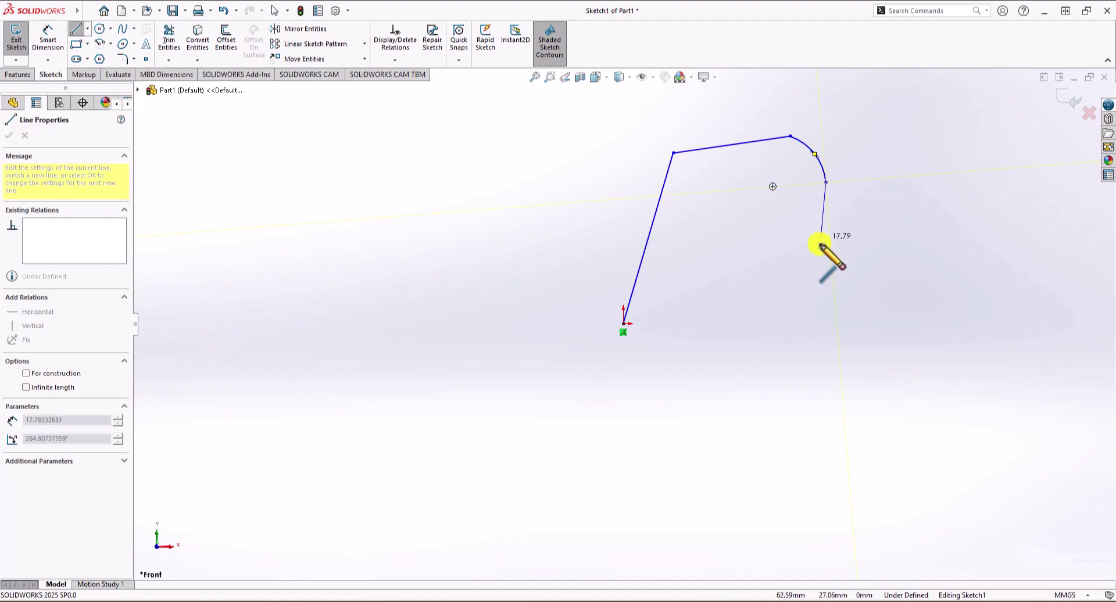
click(800, 325)
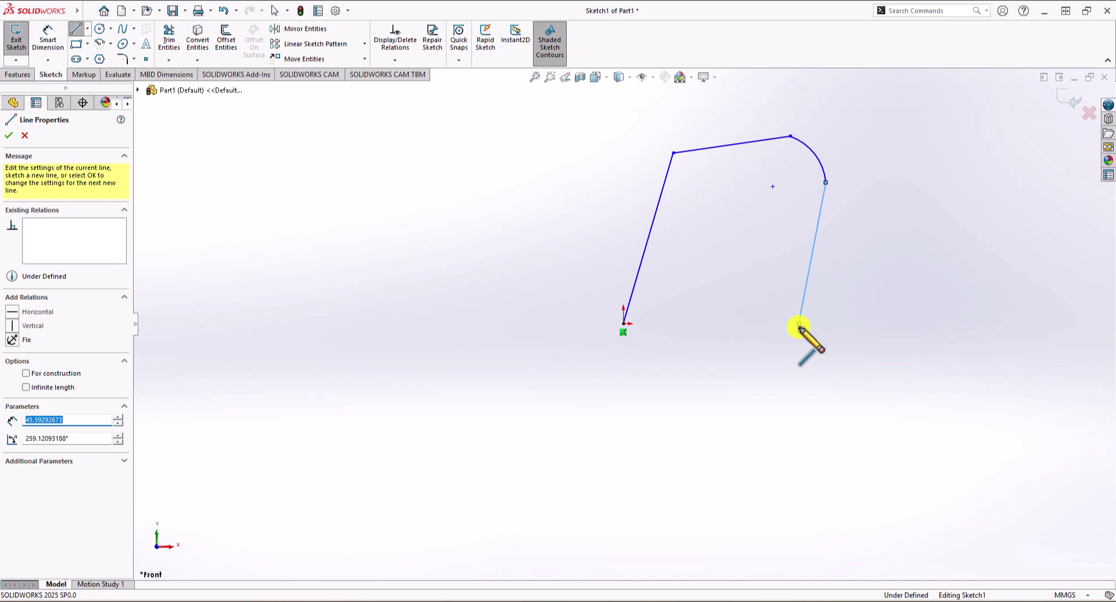
click(799, 326)
click(799, 324)
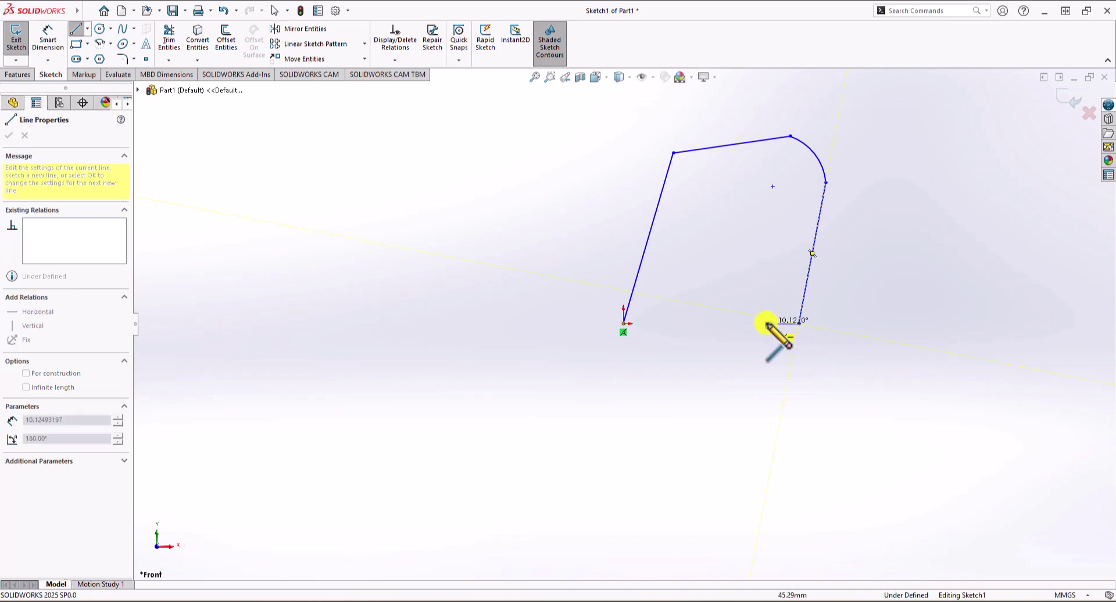
click(765, 324)
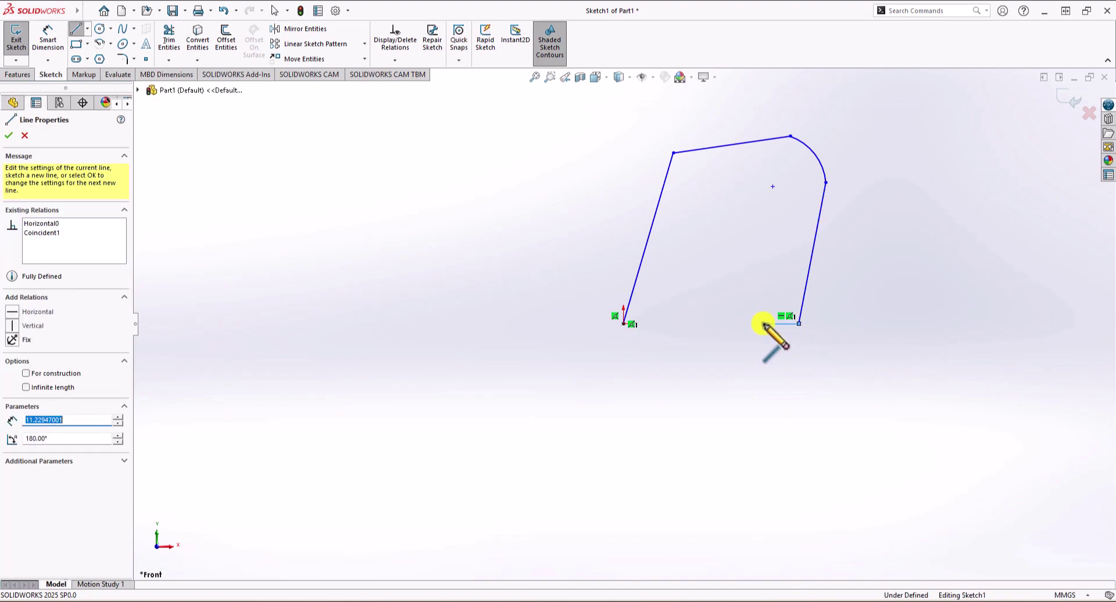
key(Escape)
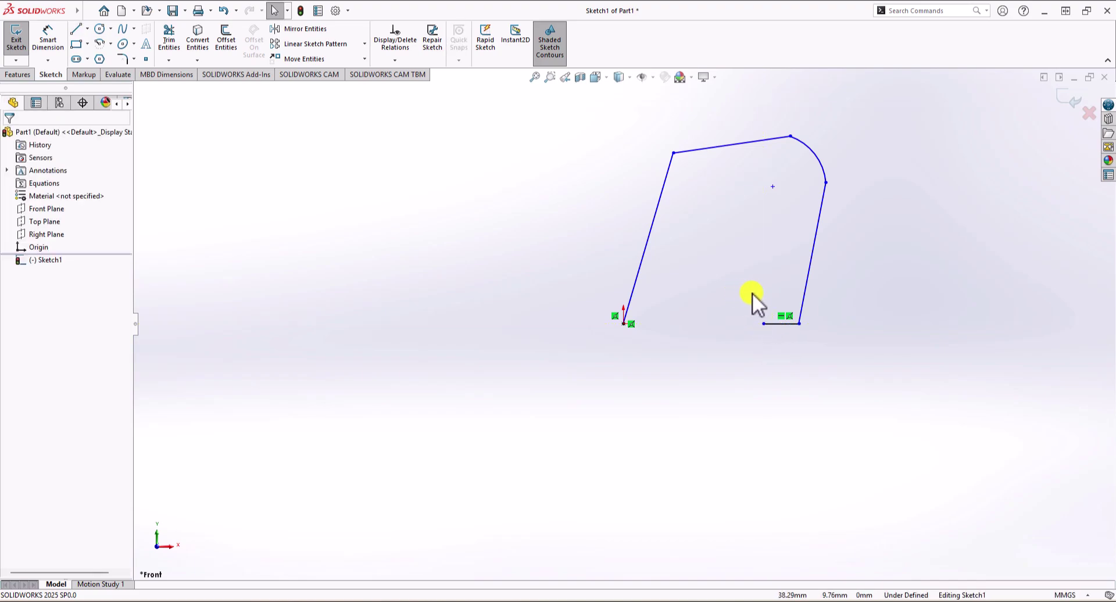
Draw the notch's first rounded corner arc and its flat top line running left
click(101, 44)
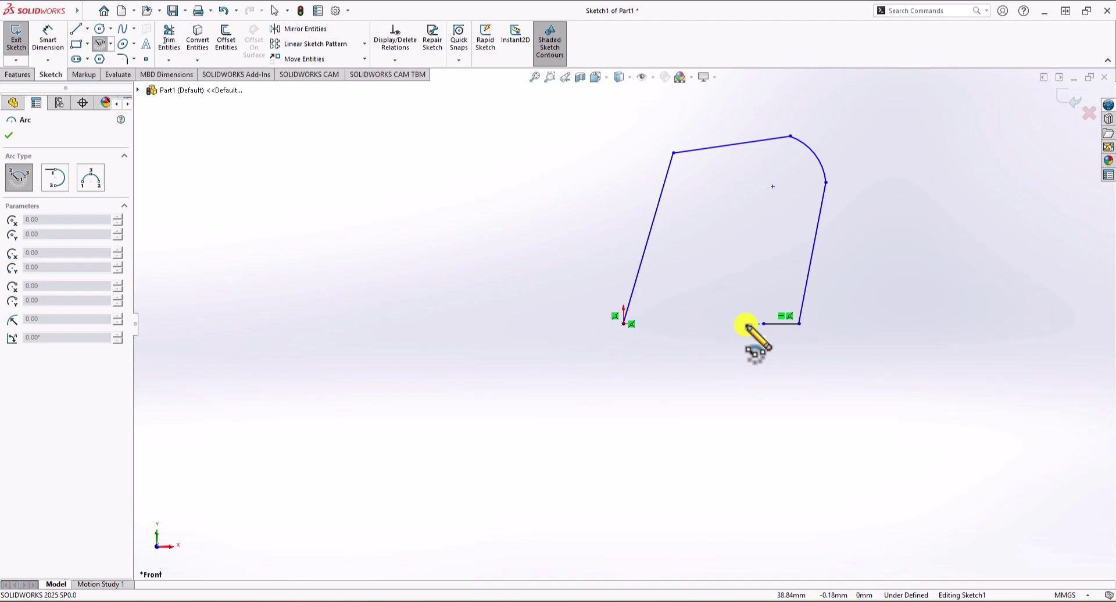
click(746, 324)
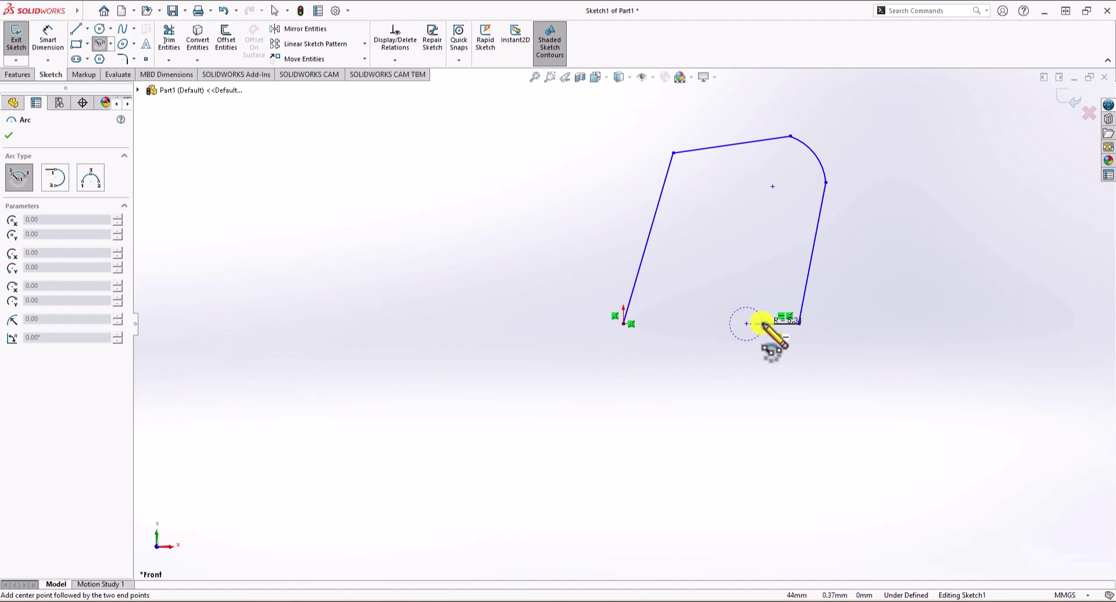
click(762, 323)
click(747, 308)
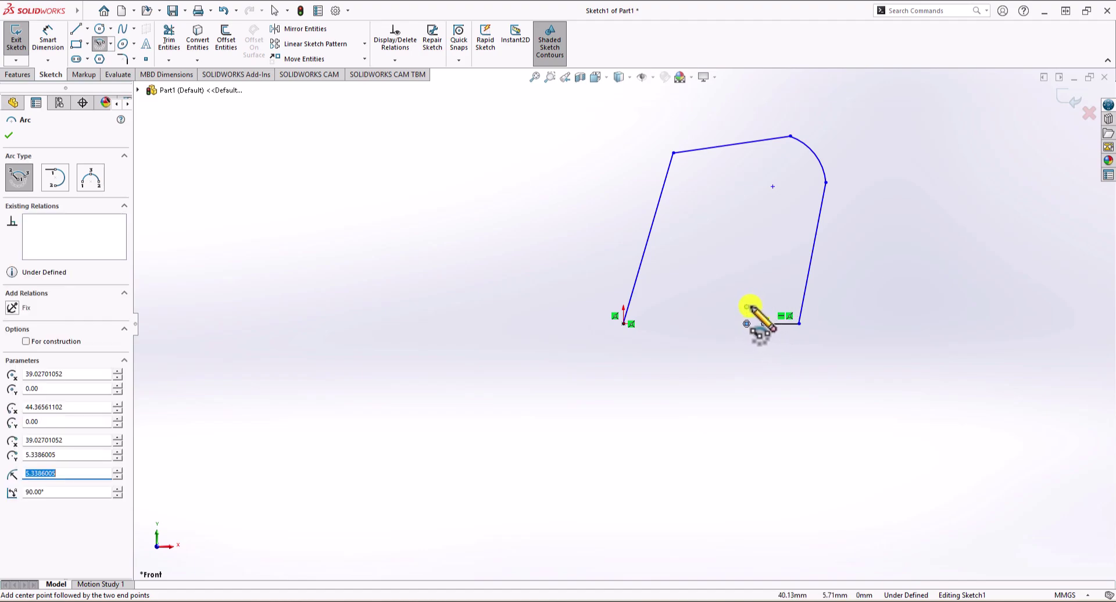
key(Escape)
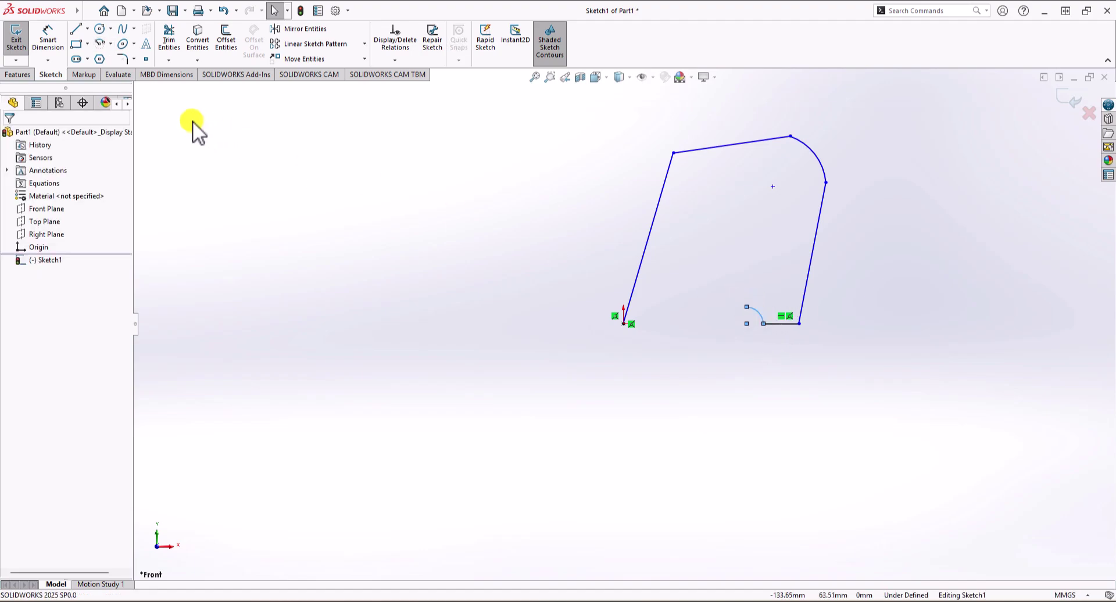
click(75, 28)
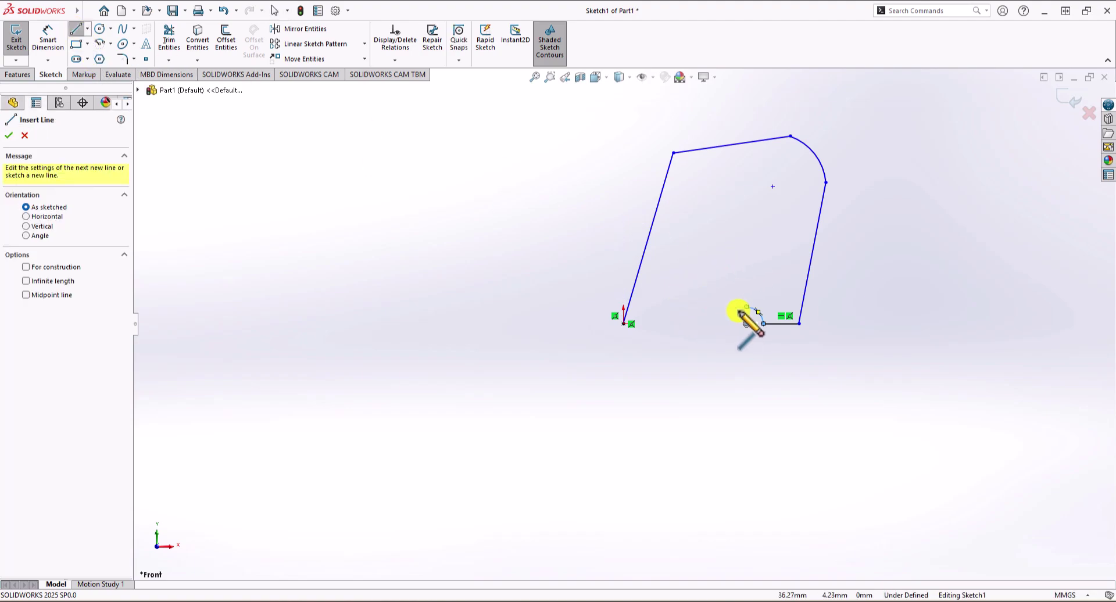
drag(744, 310, 688, 309)
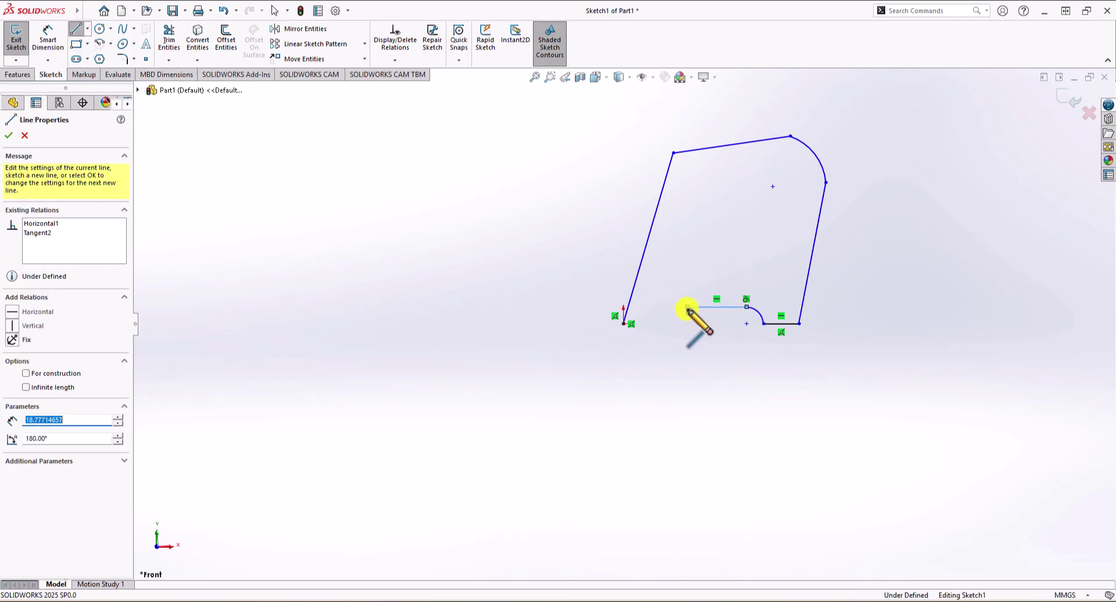
key(Escape)
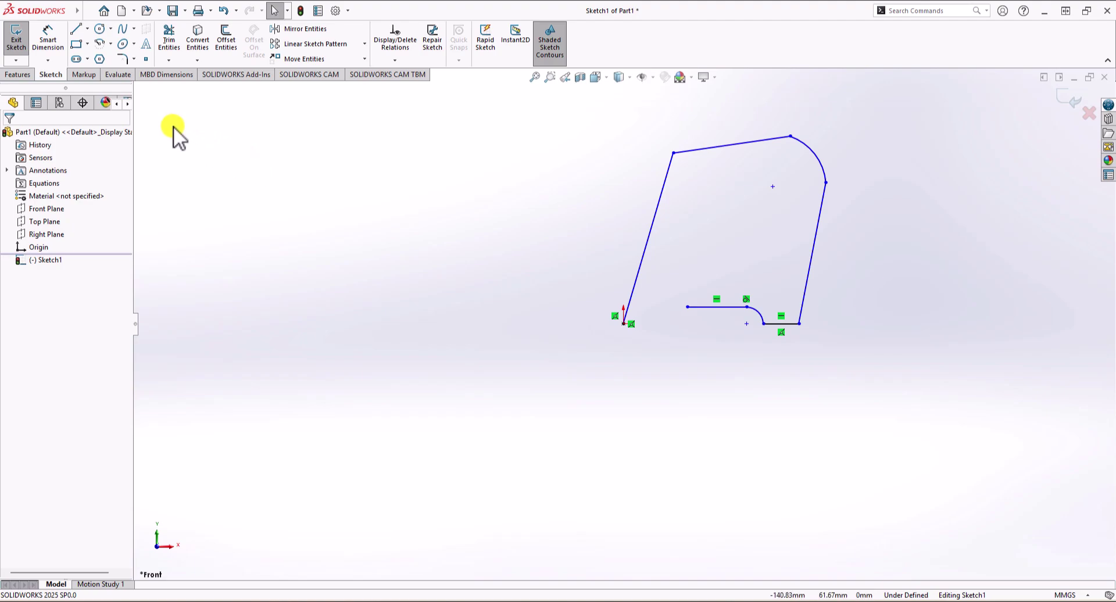
Add the notch's second corner arc and a bottom line closing the outline at the origin
click(100, 44)
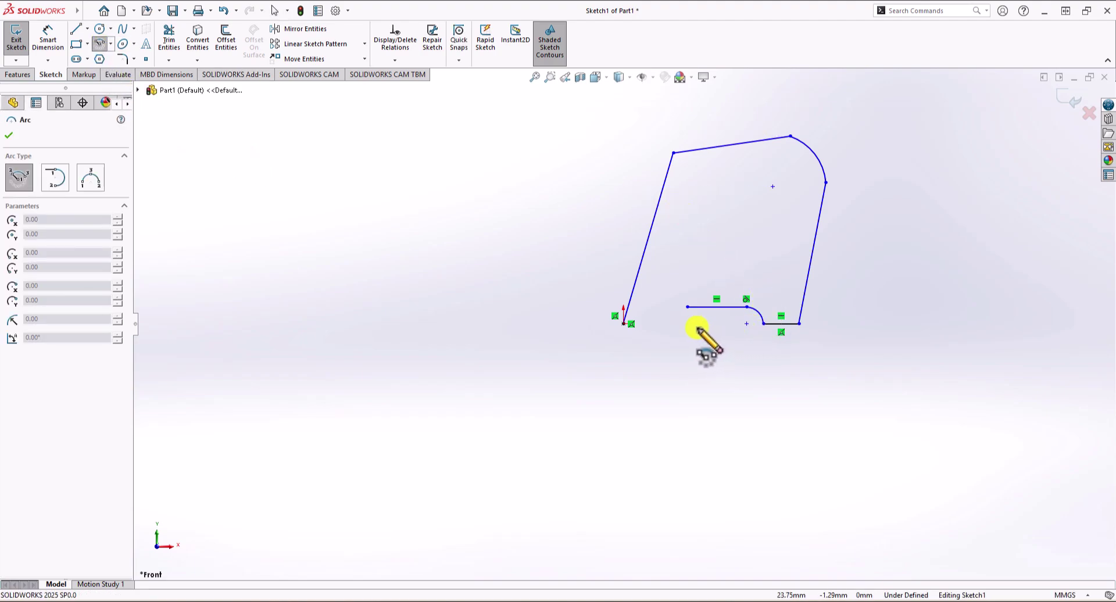
click(688, 324)
click(687, 307)
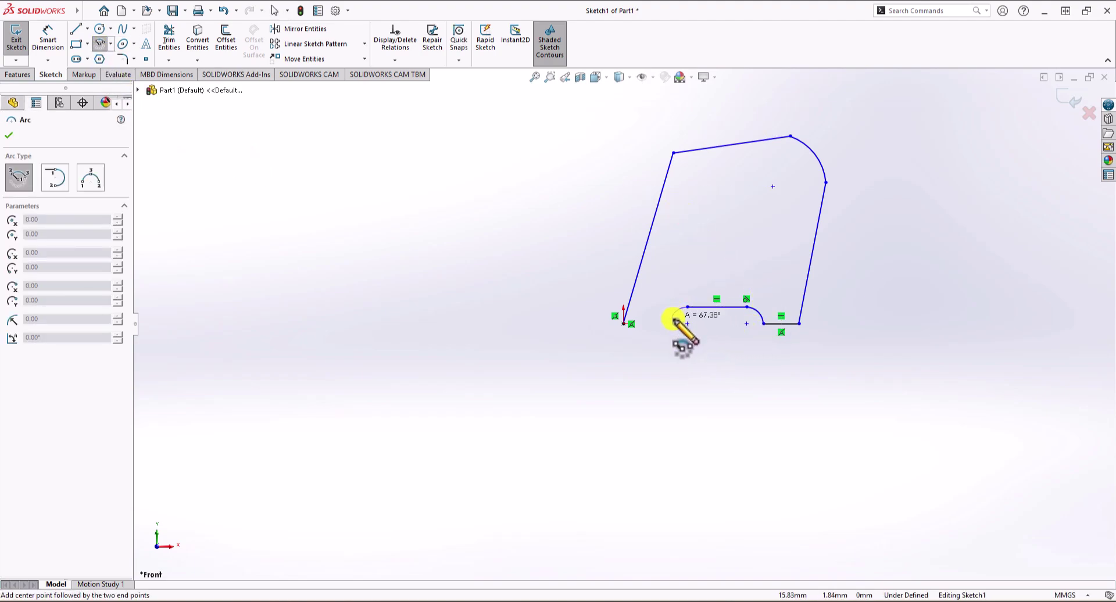
click(671, 324)
key(Escape)
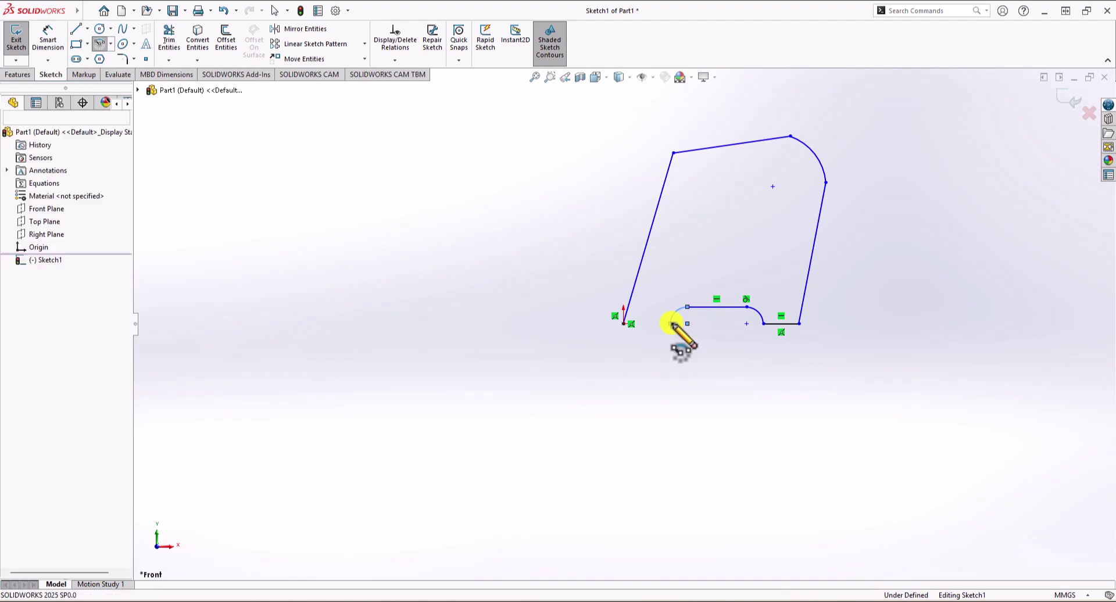
click(75, 29)
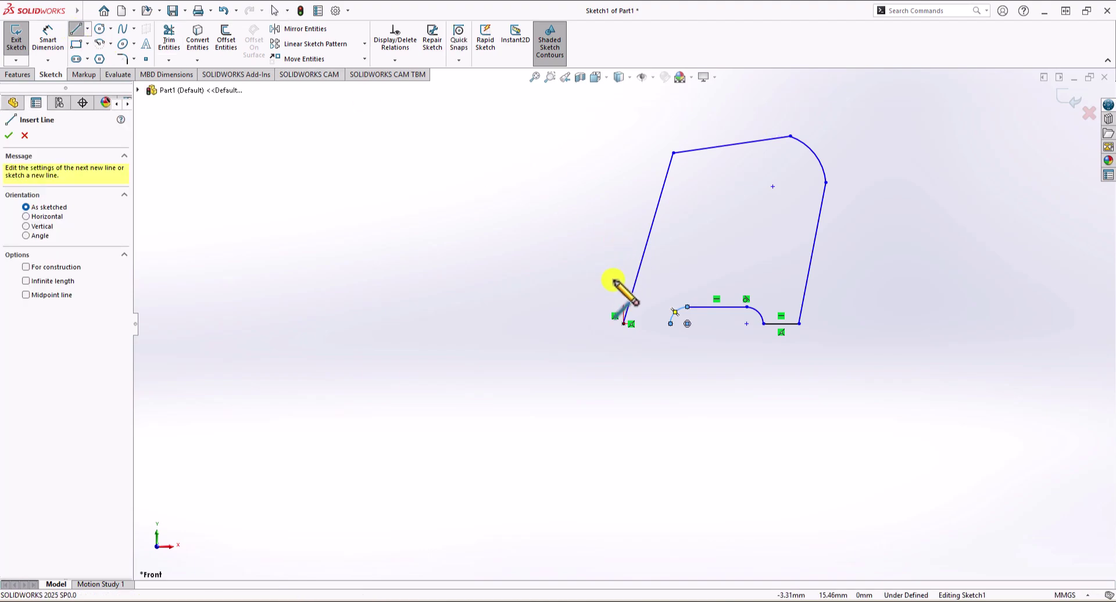
click(671, 324)
click(625, 323)
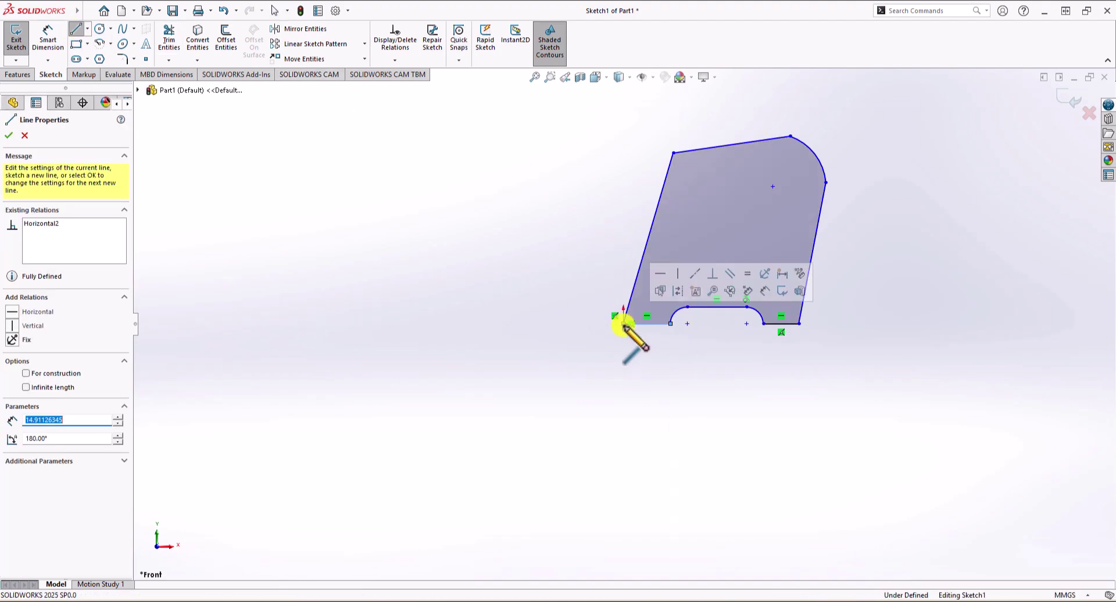
key(Escape)
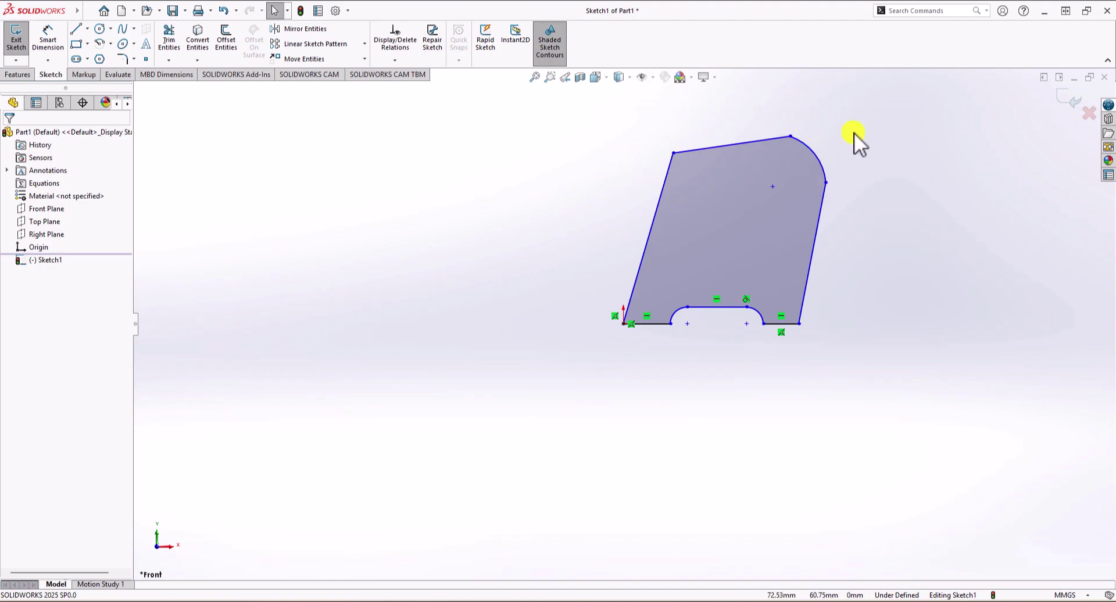
Make the top-right corner arc tangent to the top edge
click(807, 145)
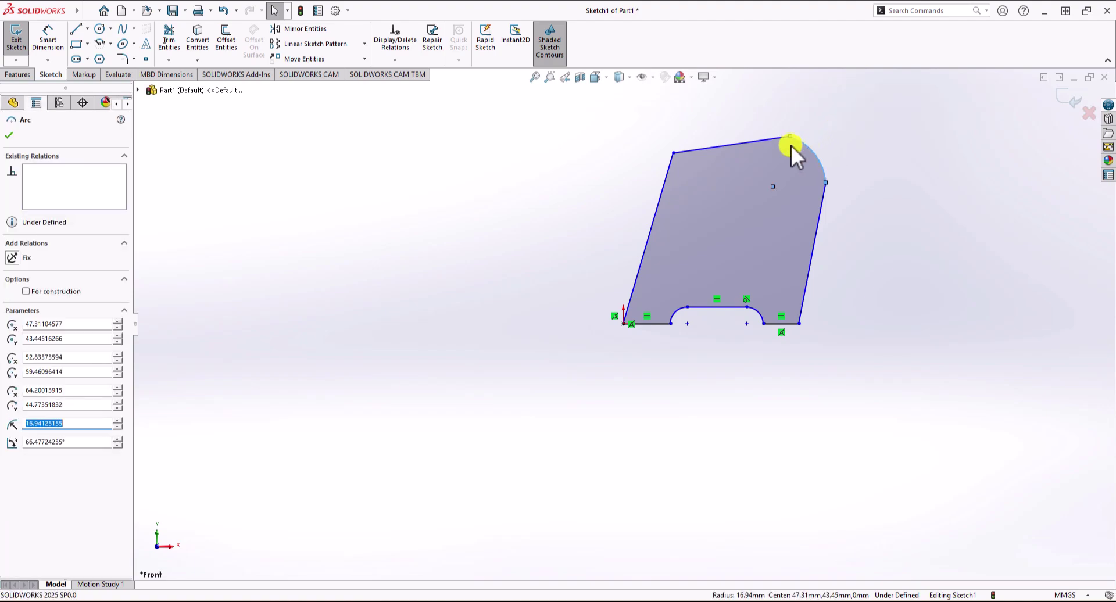
ctrl+click(763, 141)
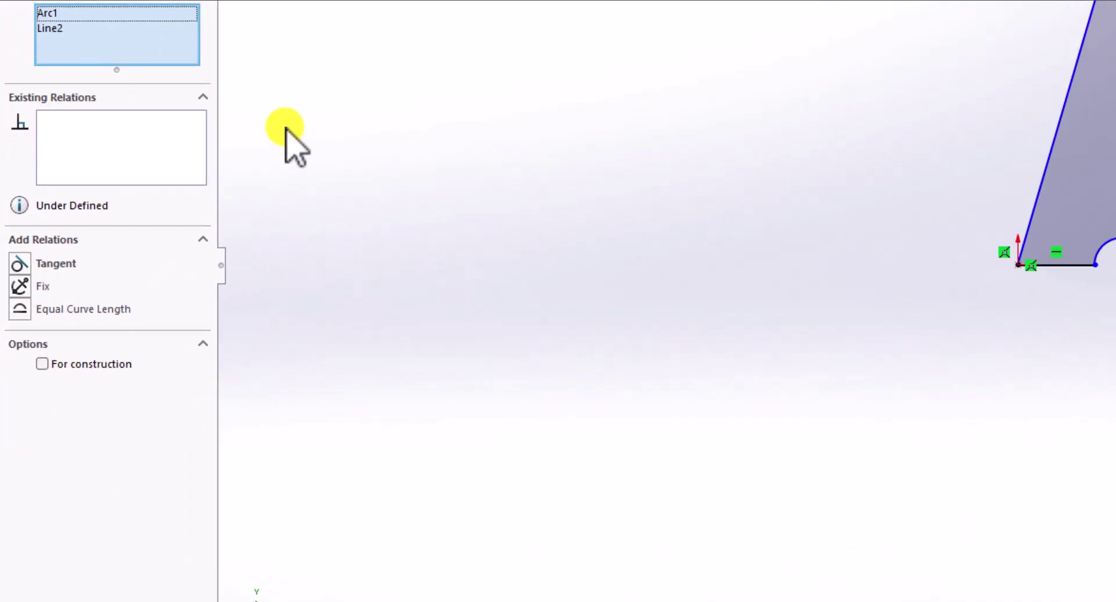
click(20, 263)
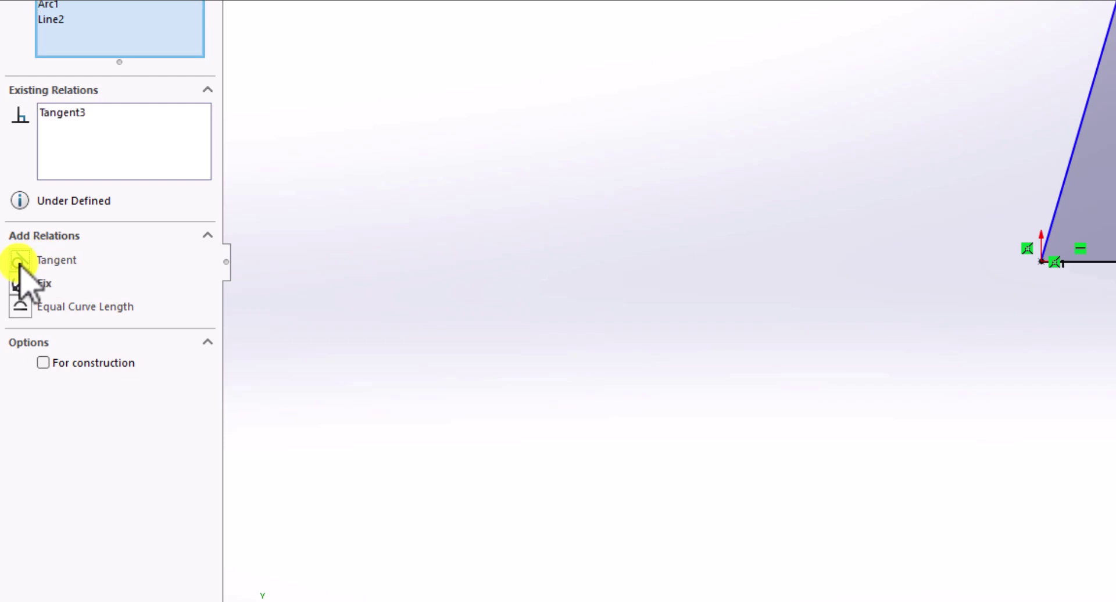
click(498, 199)
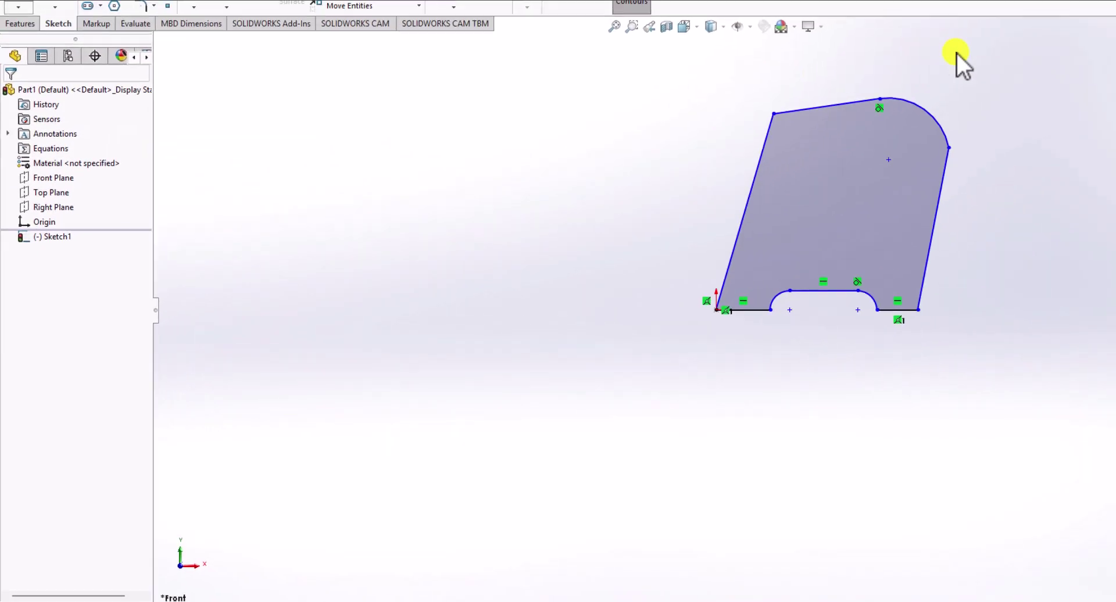
Make the top-right corner arc tangent to the right edge
click(930, 116)
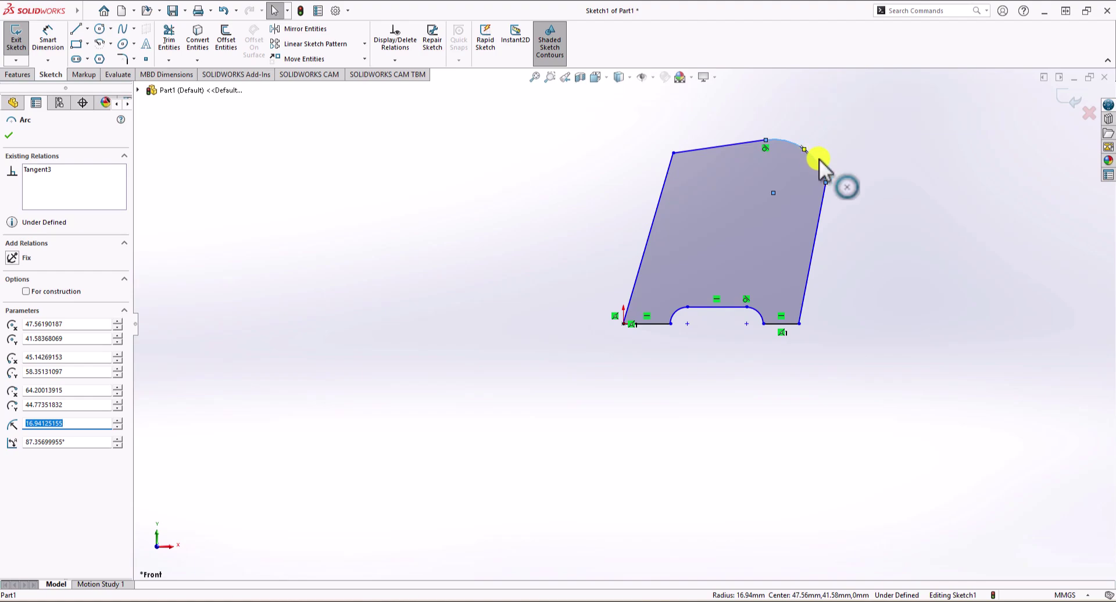
ctrl+click(820, 211)
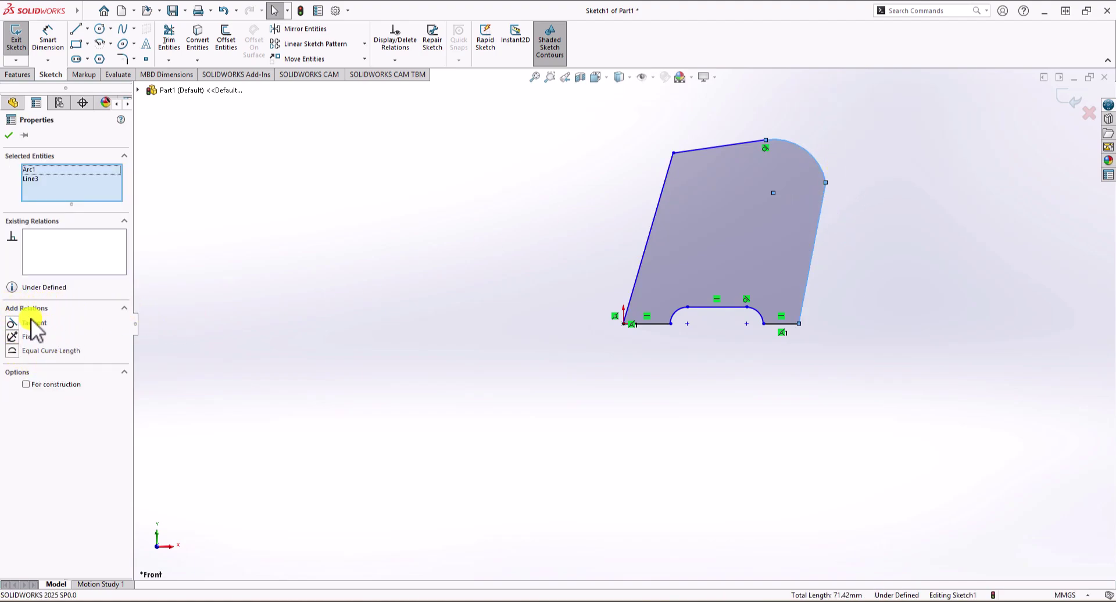
click(12, 324)
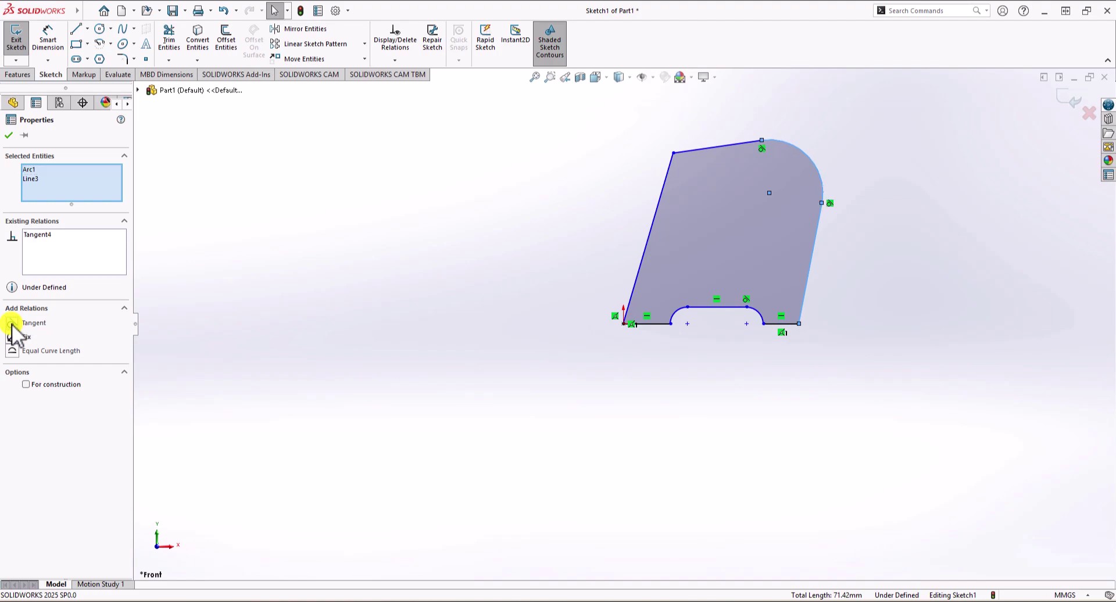
click(403, 224)
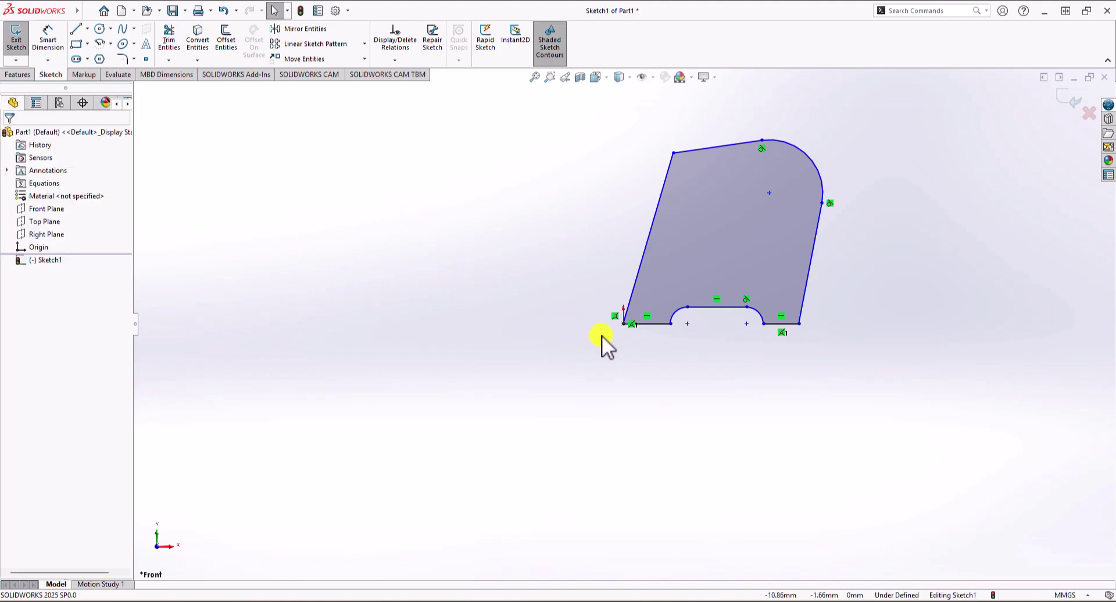
Make the right slot arc's centre point coincident with the bottom-right edge
scroll(807, 314, down, 2)
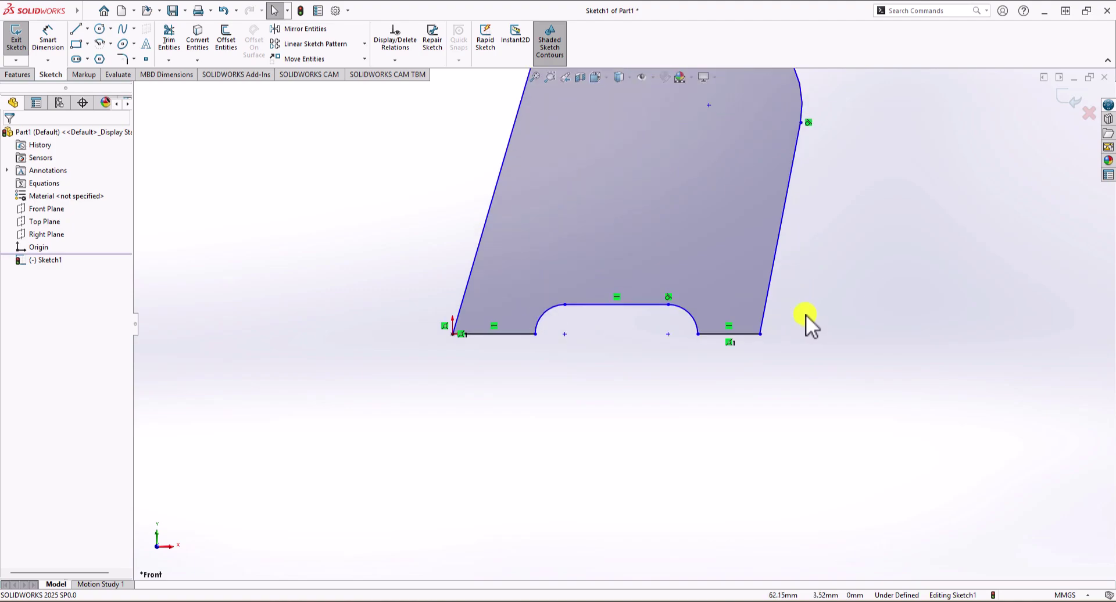
scroll(805, 315, up, 2)
scroll(692, 260, down, 3)
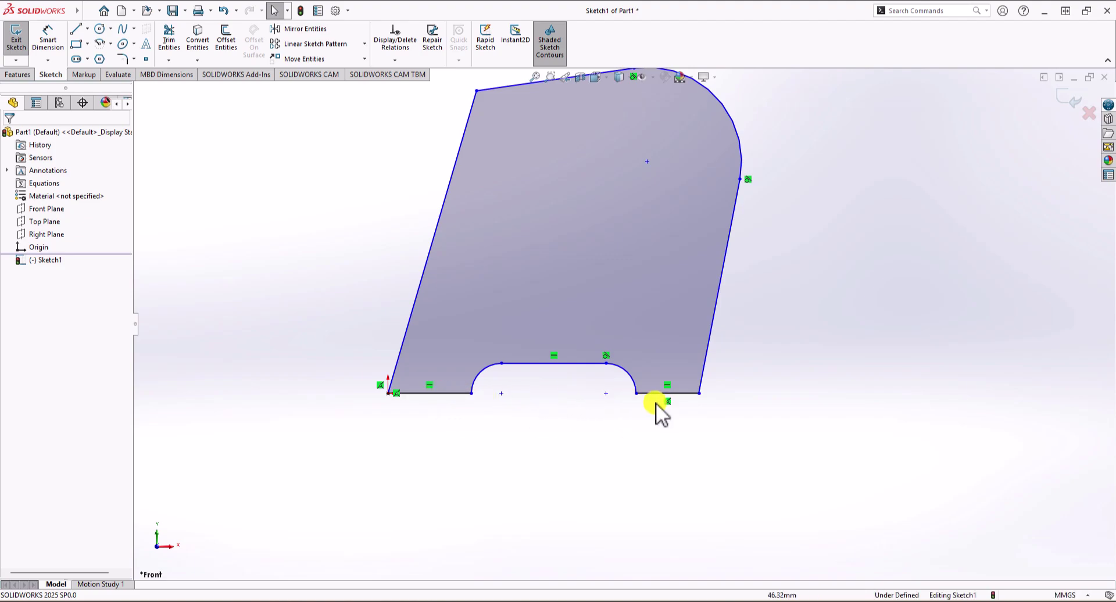
click(605, 393)
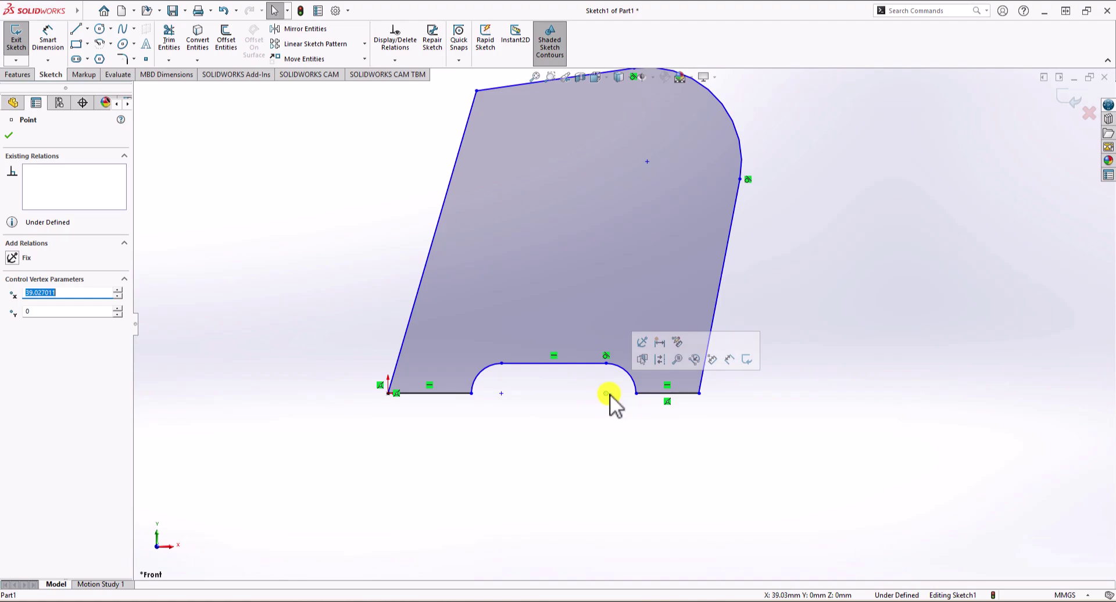
click(651, 393)
ctrl+click(651, 394)
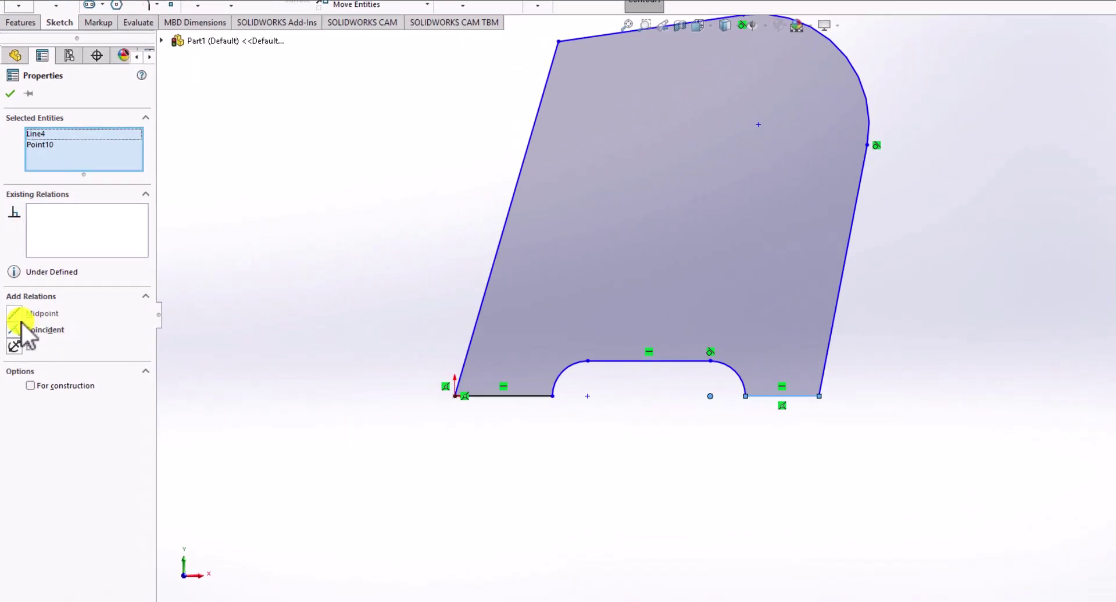
click(23, 329)
click(648, 414)
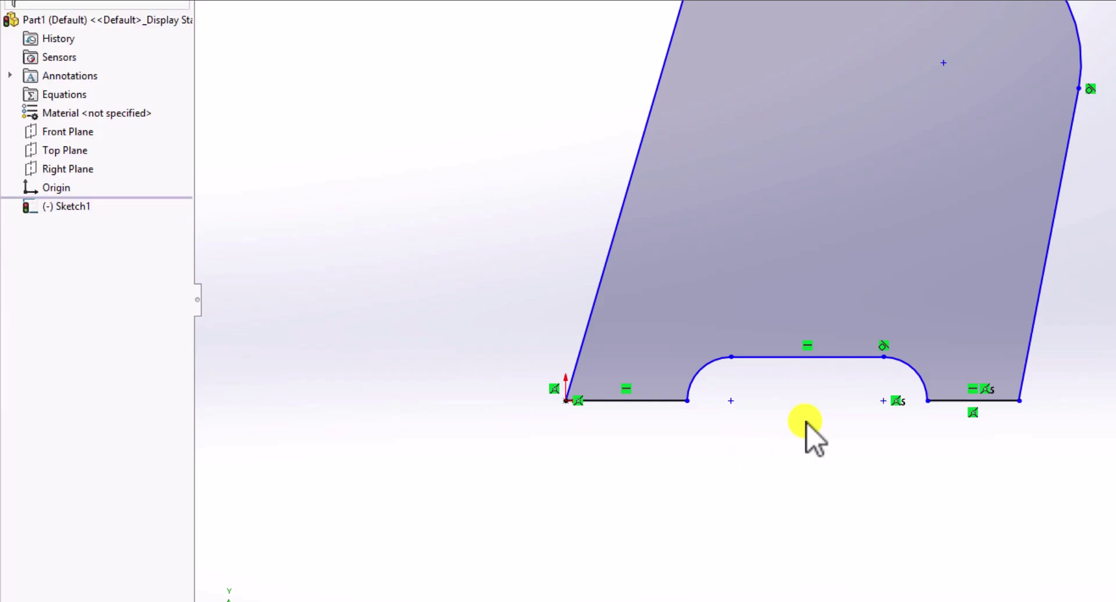
Make the left slot arc's centre point coincident with the bottom-left edge
click(731, 401)
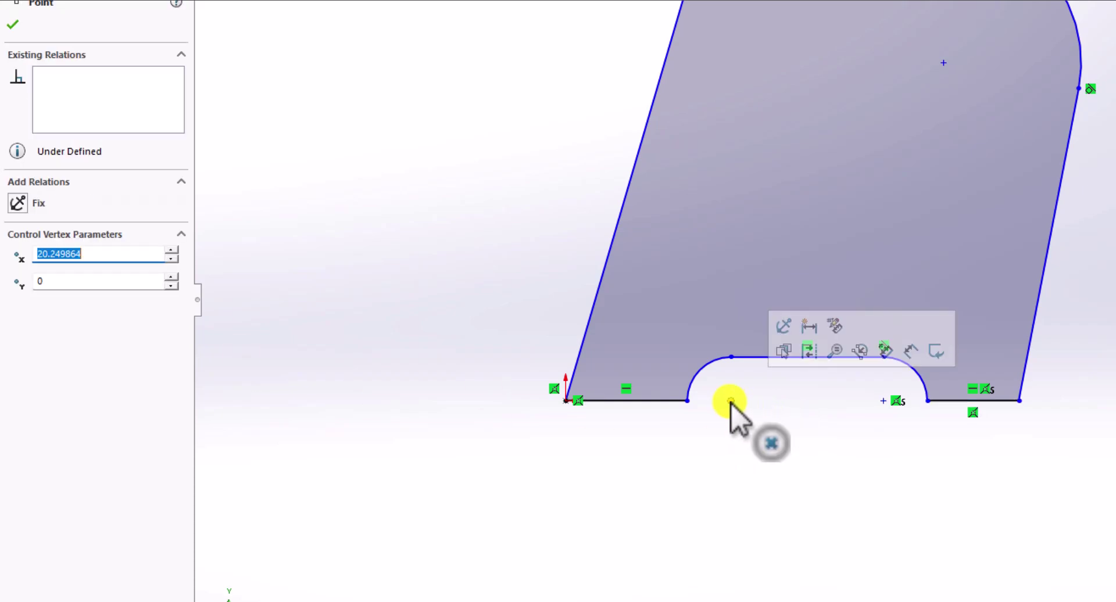
ctrl+click(646, 400)
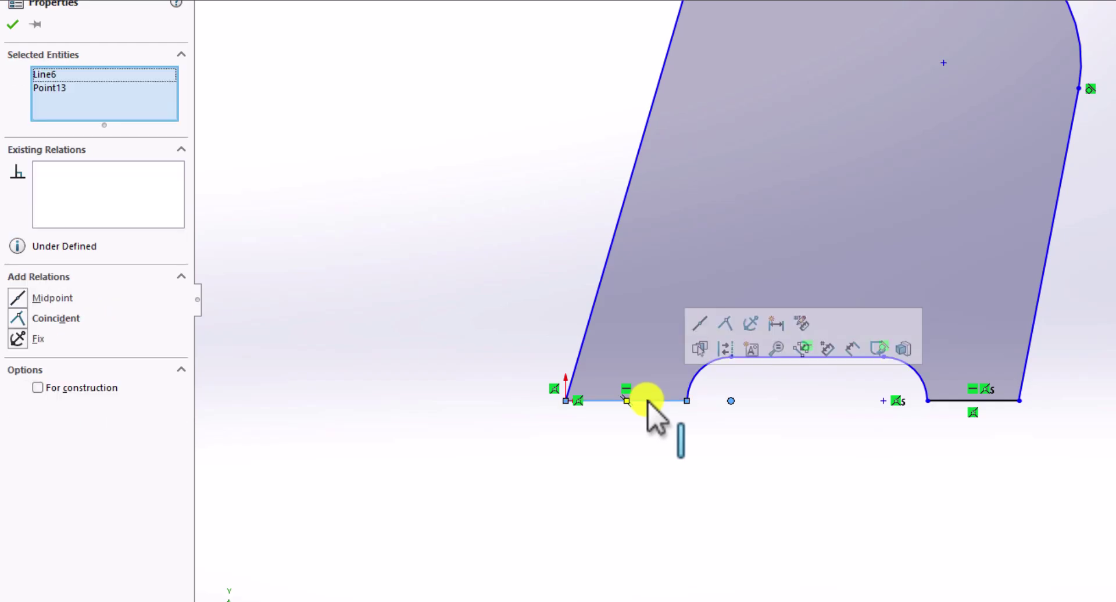
click(23, 320)
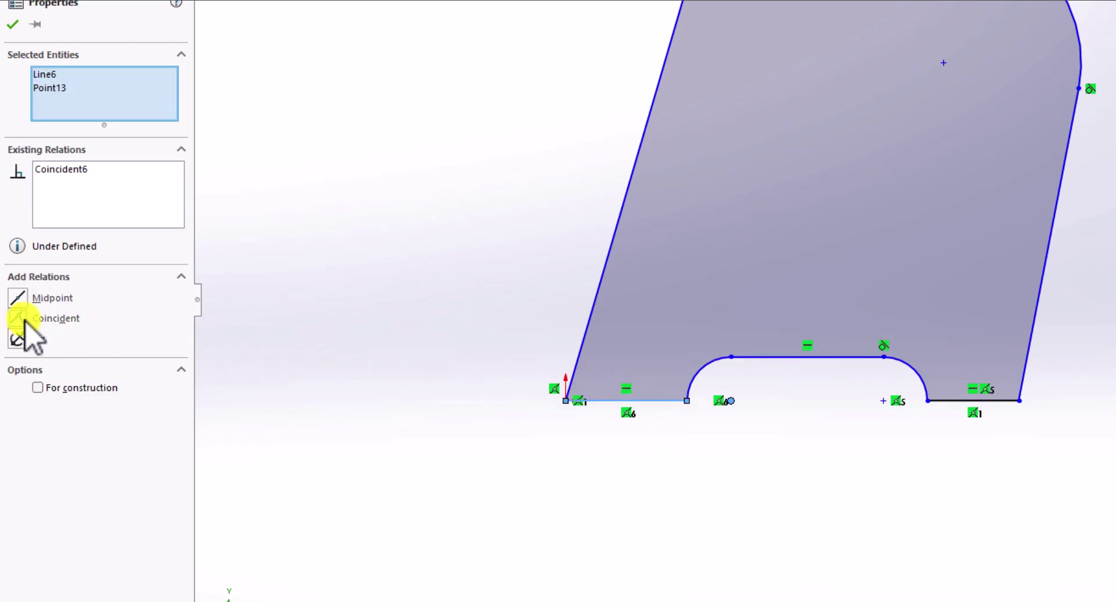
click(692, 480)
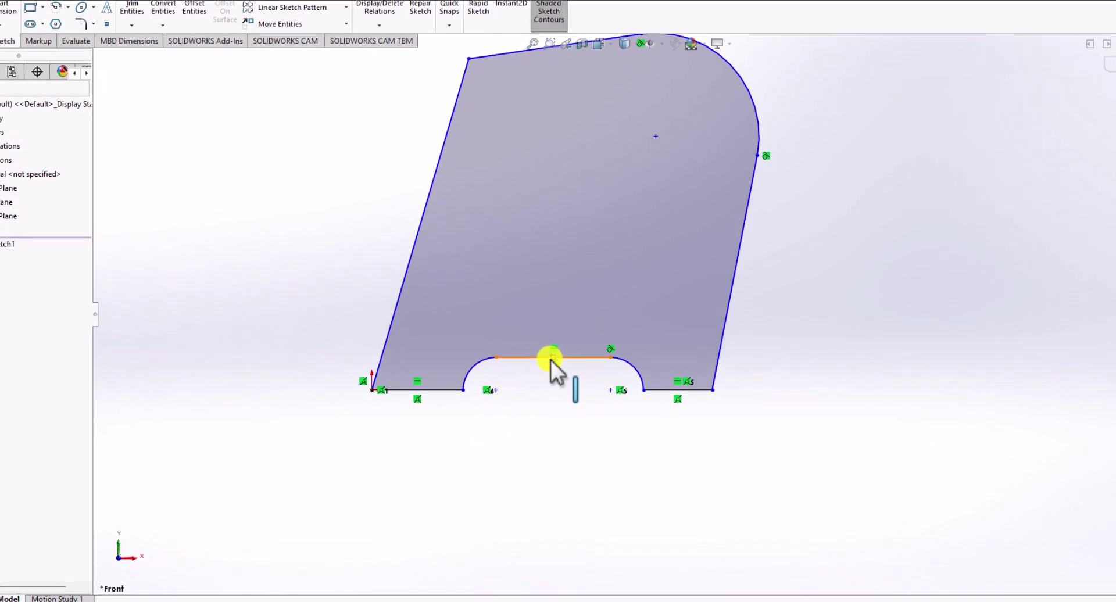
Make the slot's left arc tangent to the slot's top line
click(616, 355)
ctrl+click(610, 349)
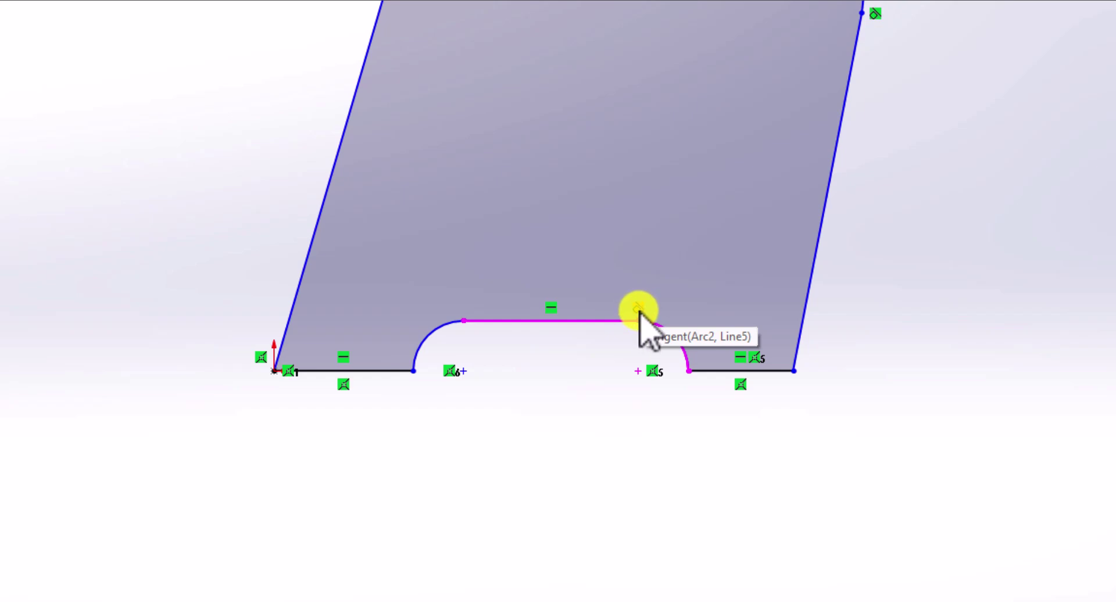
click(667, 327)
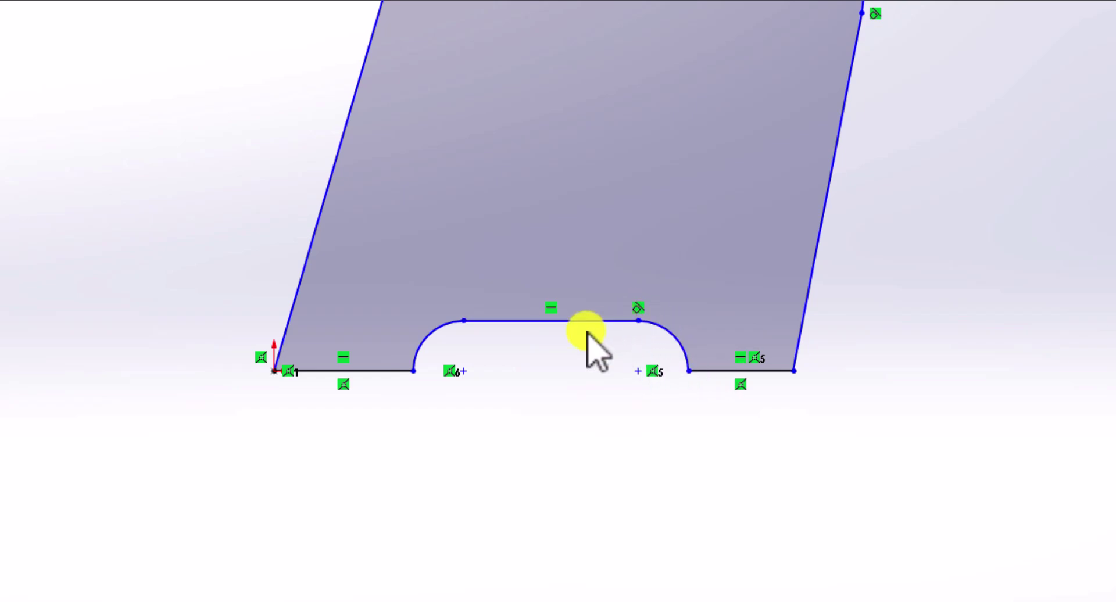
click(430, 344)
click(442, 335)
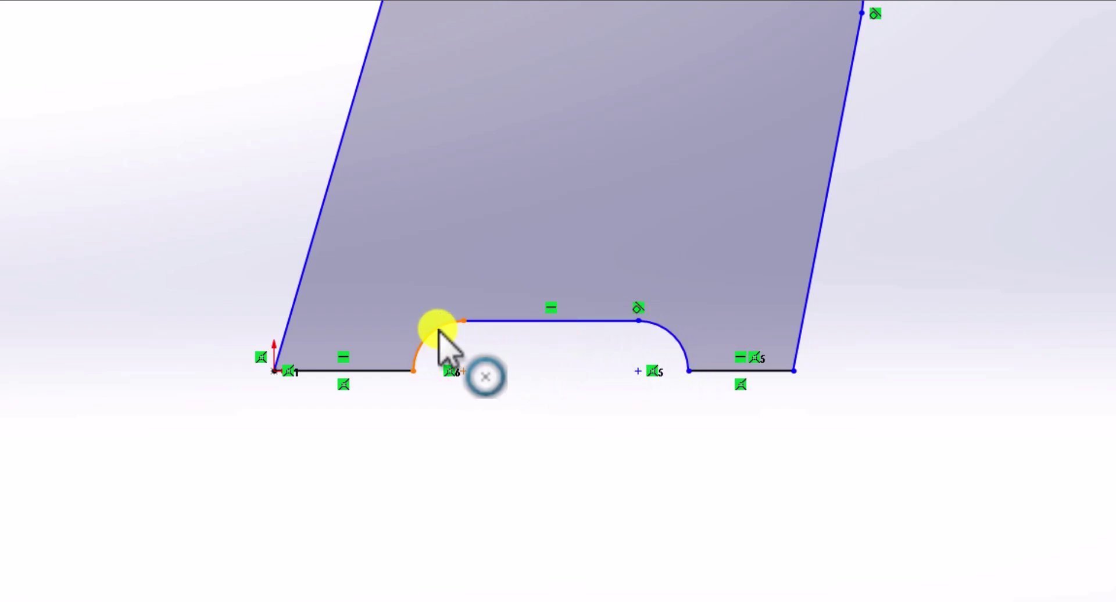
click(438, 336)
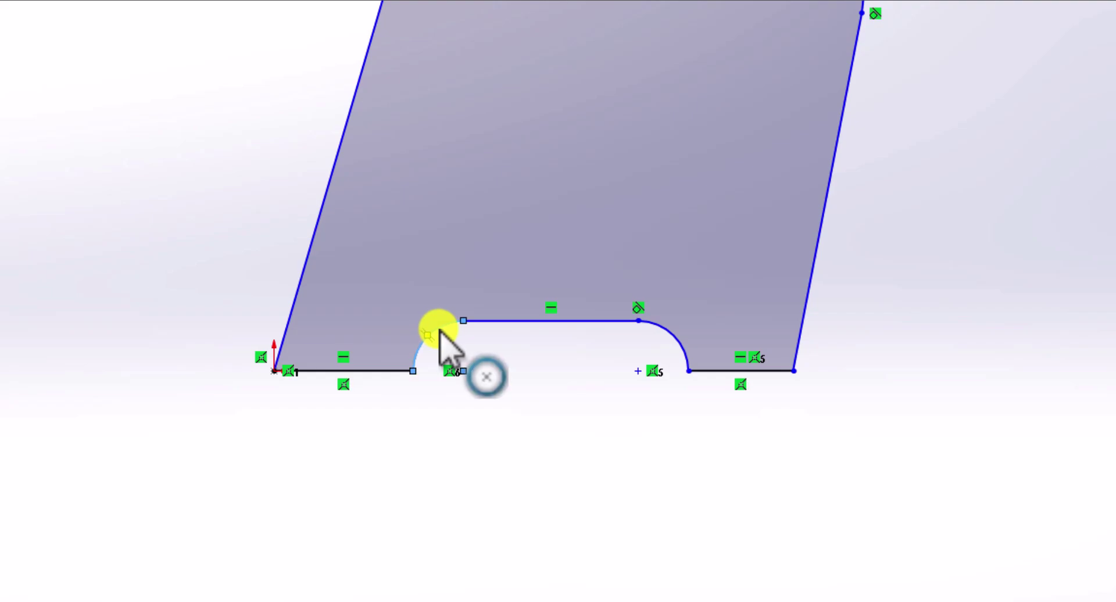
ctrl+click(508, 321)
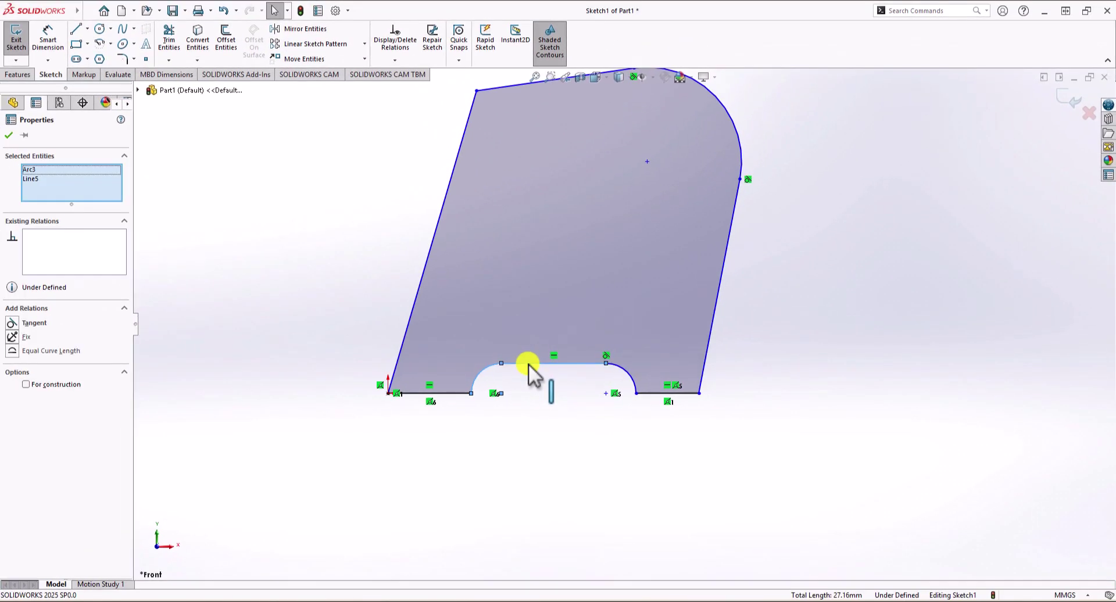
click(9, 323)
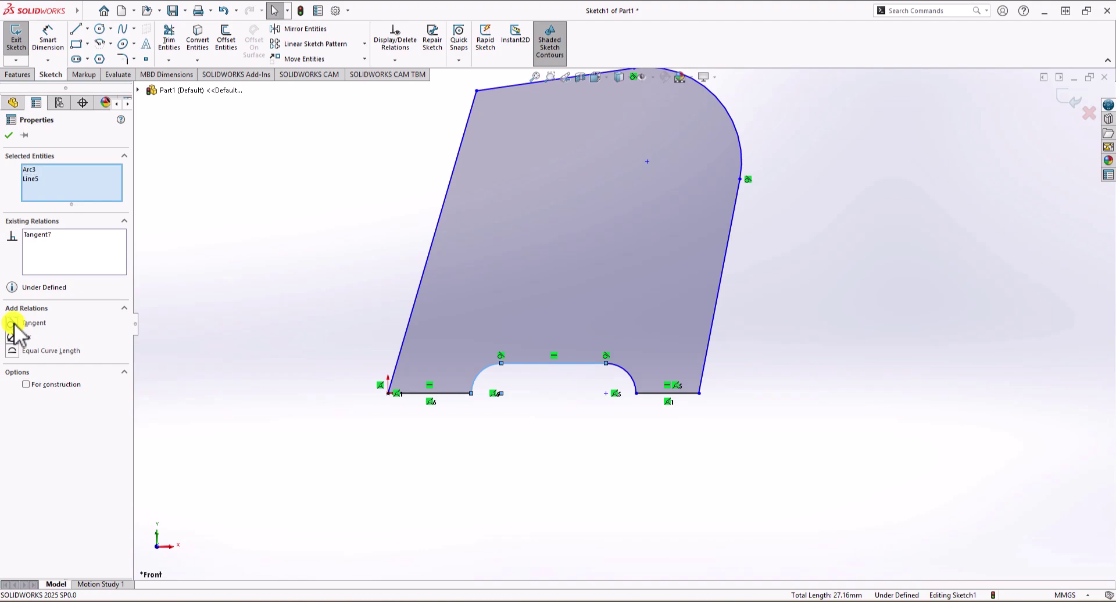
Dimension the left slanted edge to 150 mm
key(z)
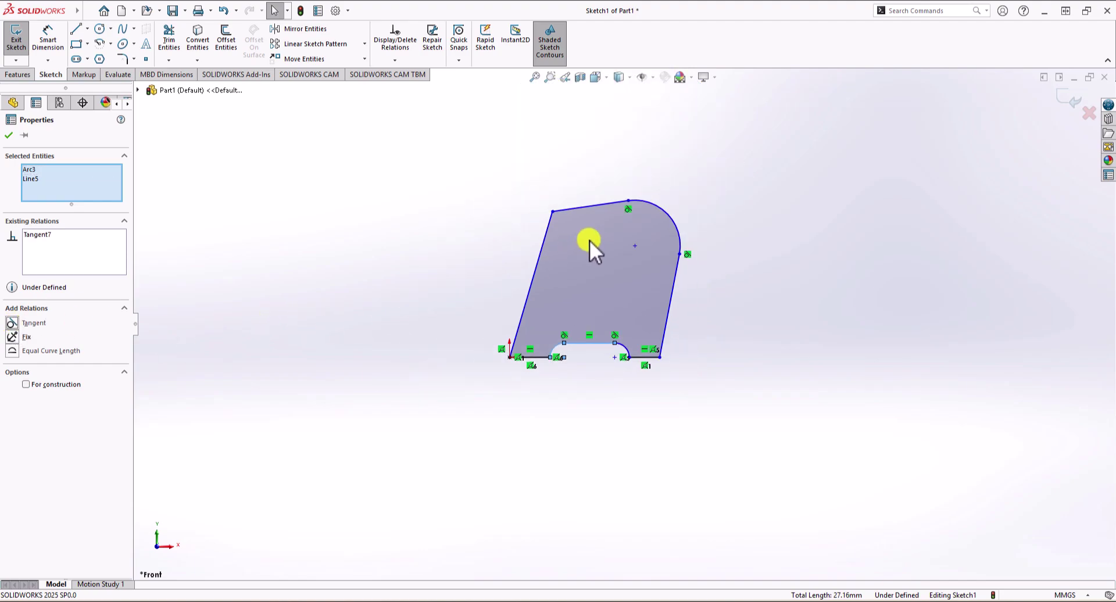
scroll(589, 239, down, 3)
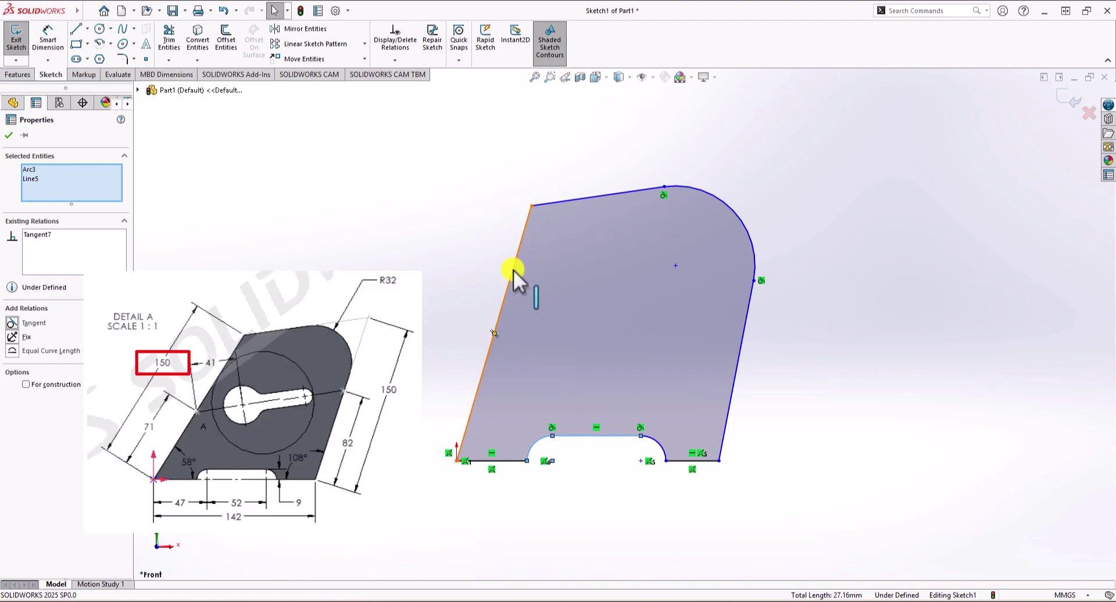
click(49, 37)
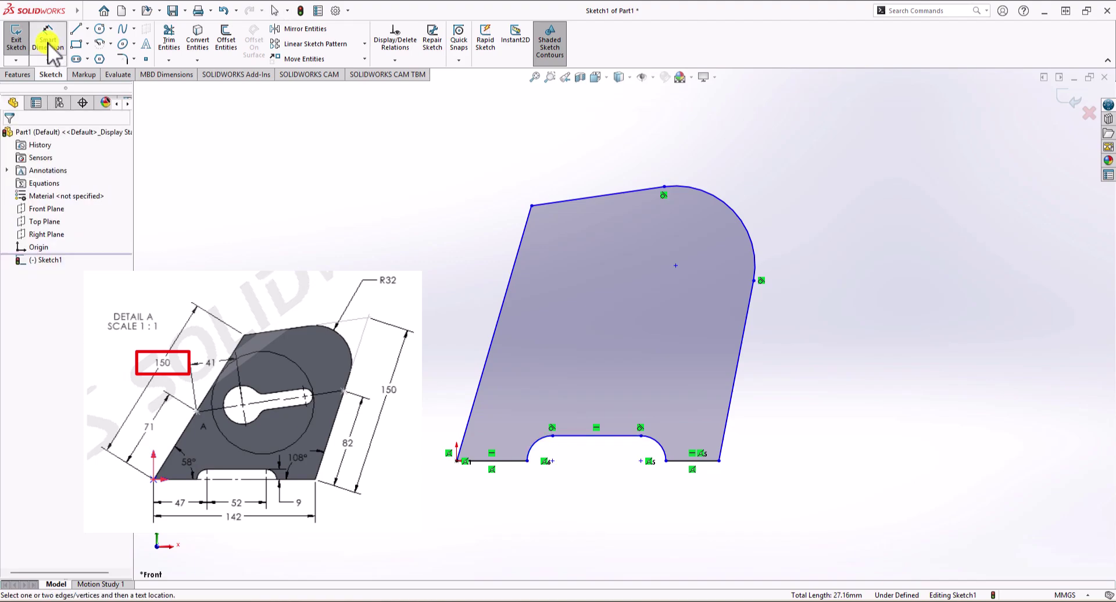
click(499, 315)
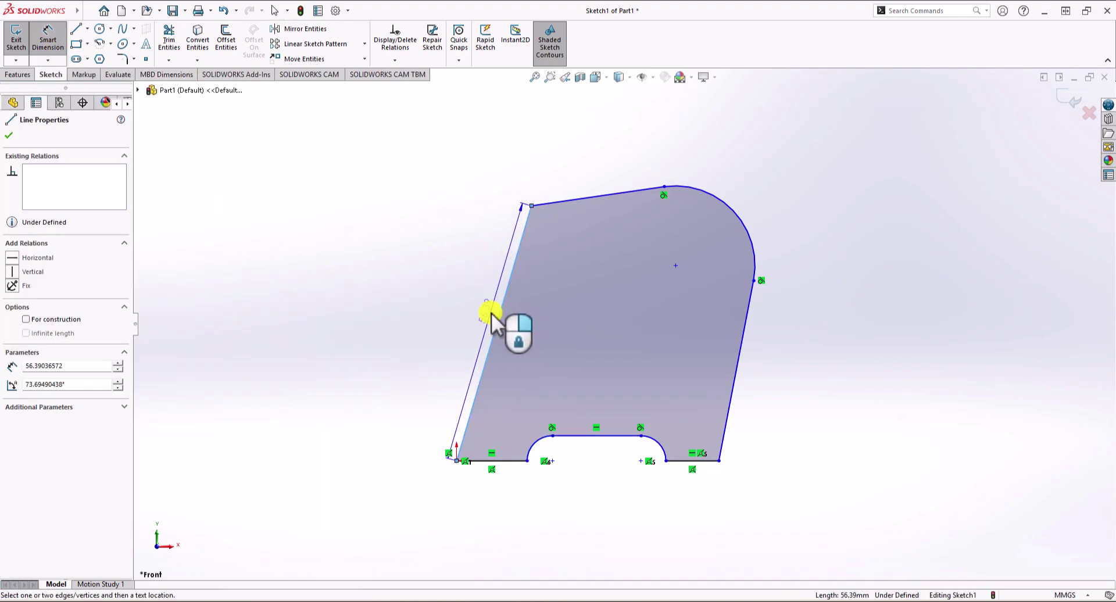
click(483, 318)
text(150)
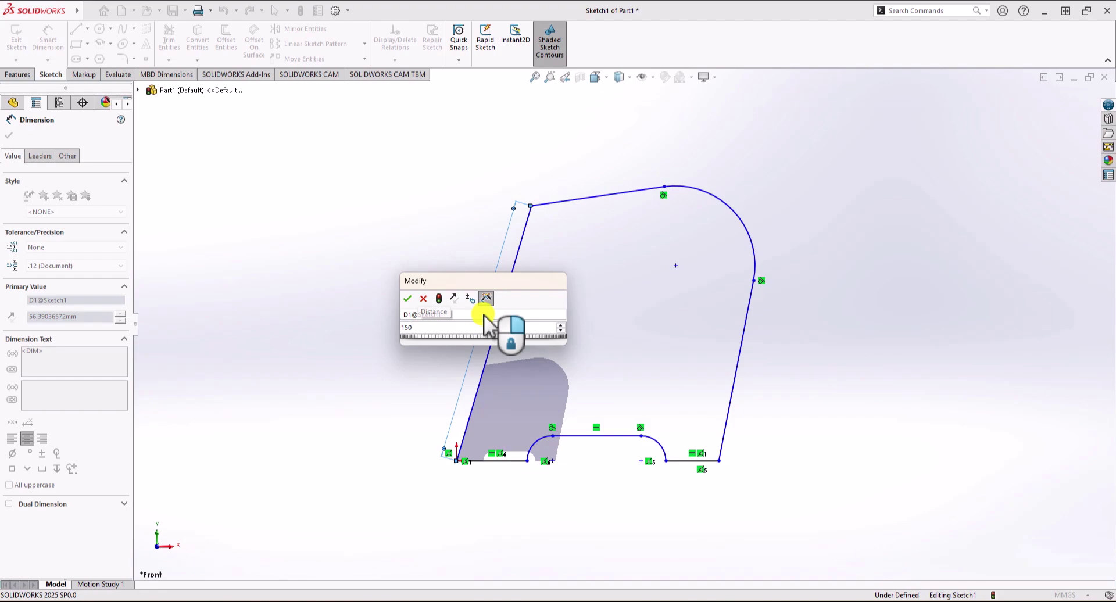
key(Return)
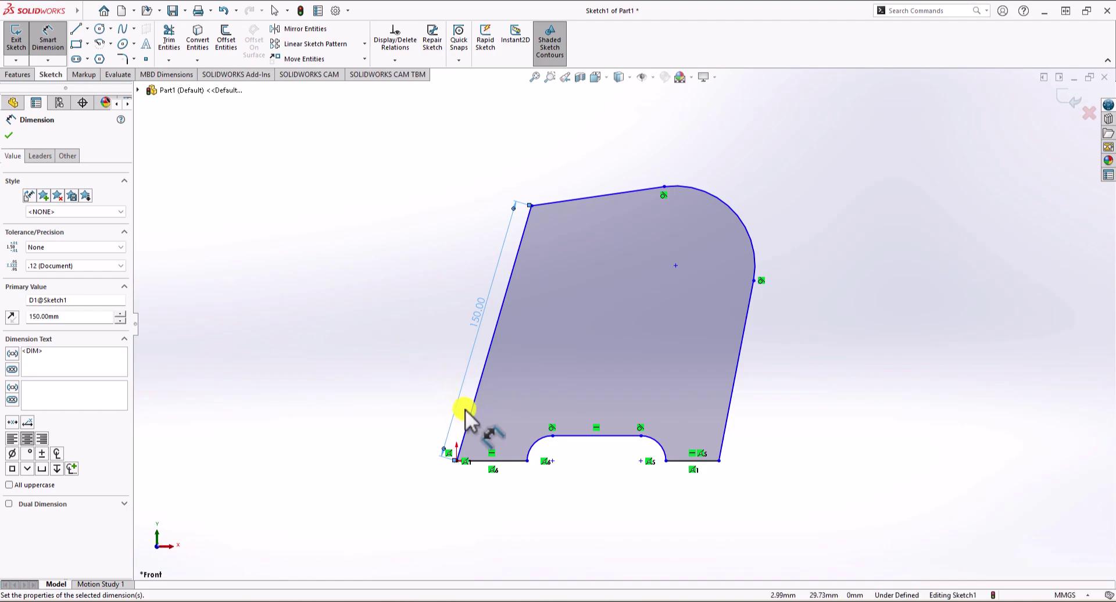
Add a 58° angle dimension between the slanted left edge and the bottom edge
click(497, 462)
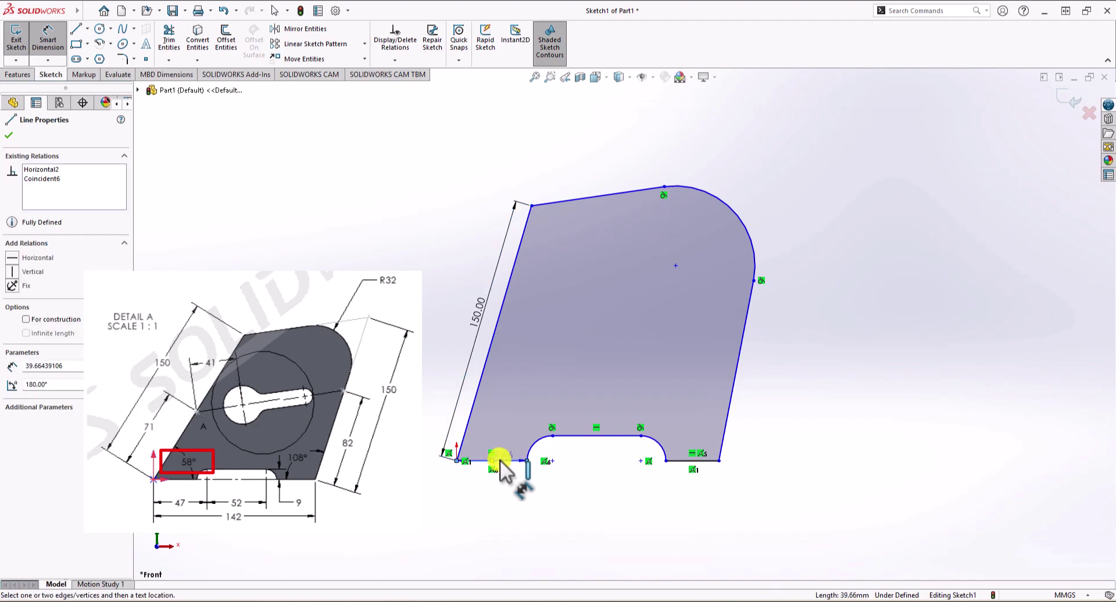
click(473, 410)
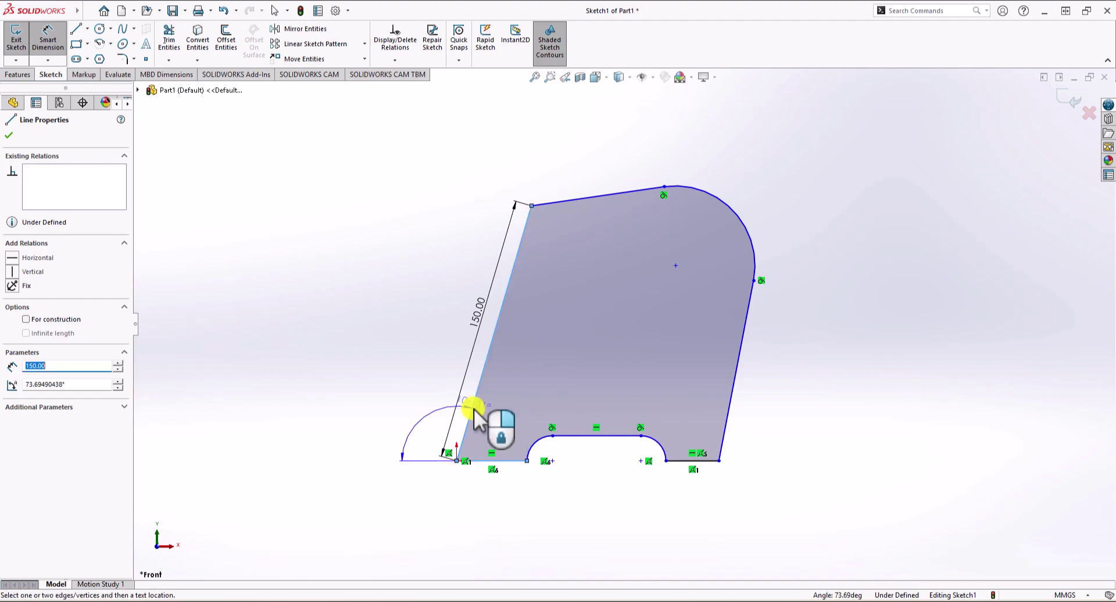
click(494, 427)
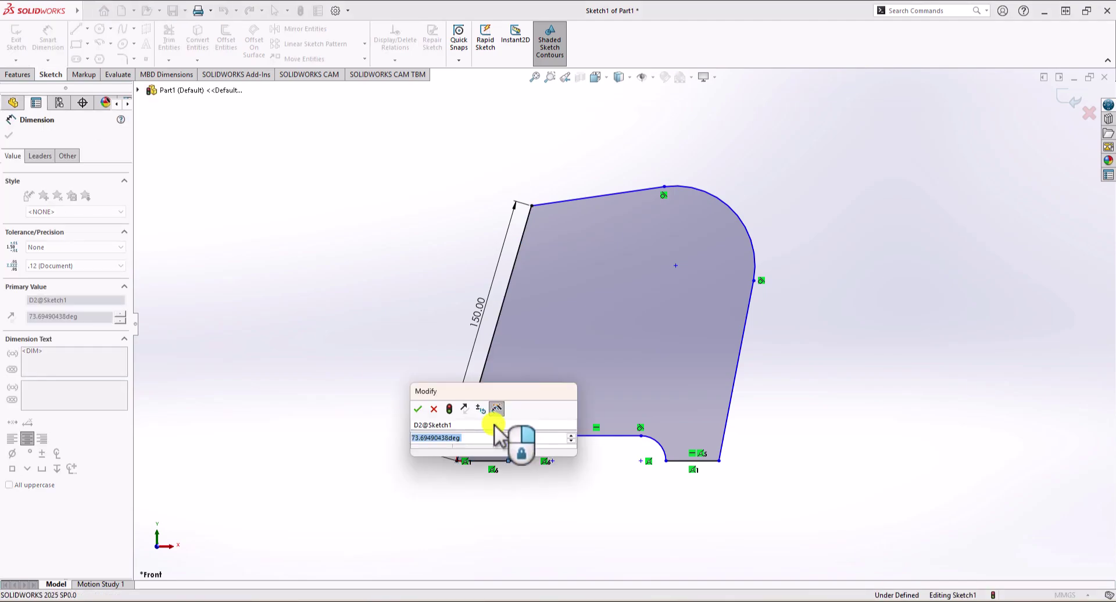
text(58)
key(Return)
key(Escape)
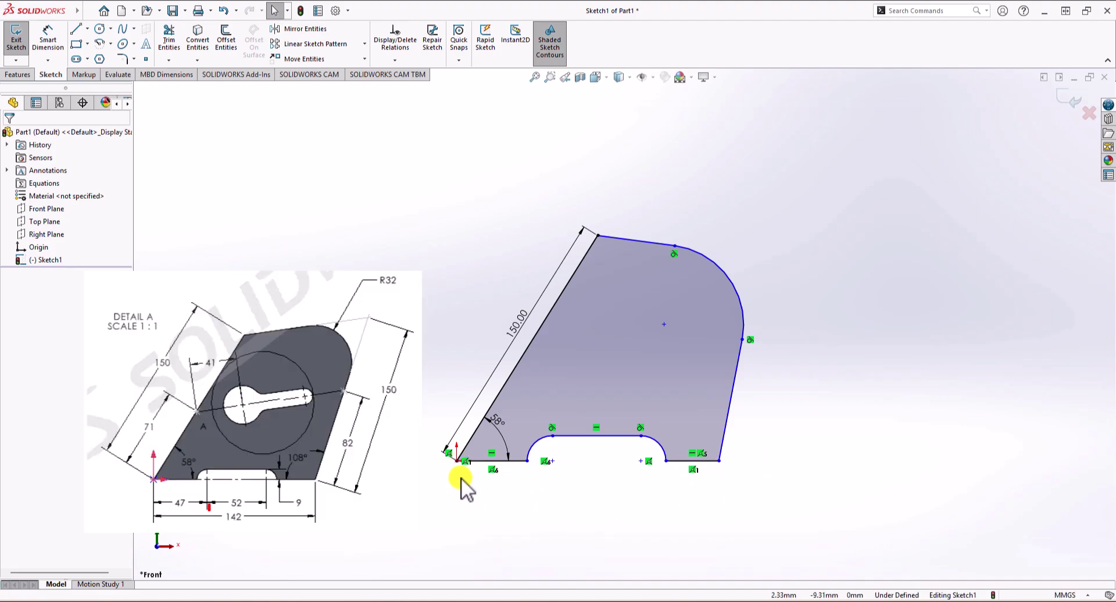
click(457, 461)
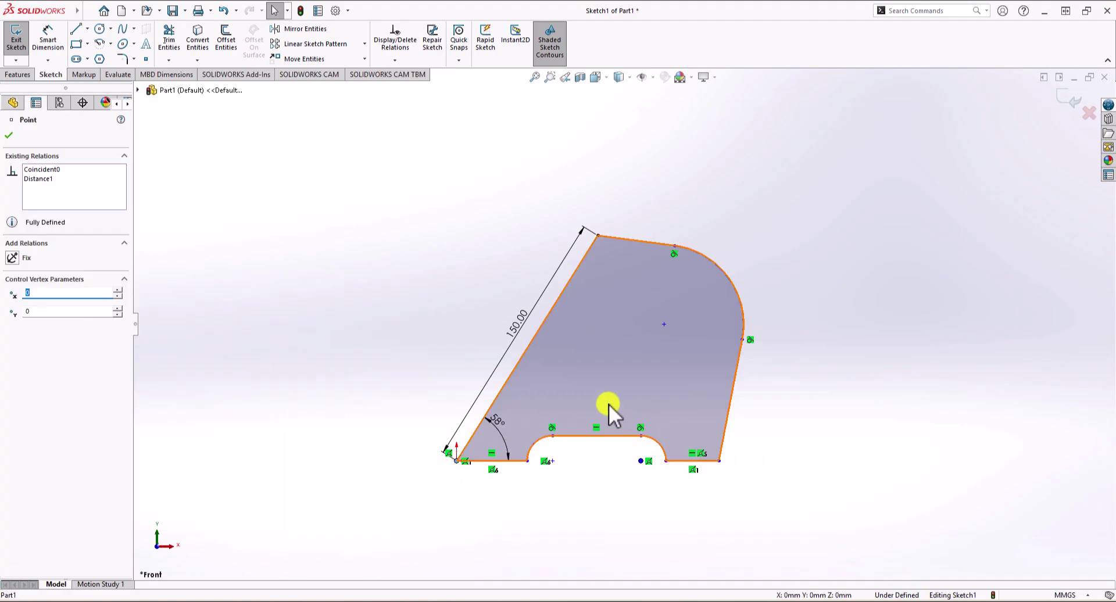
key(Escape)
click(46, 40)
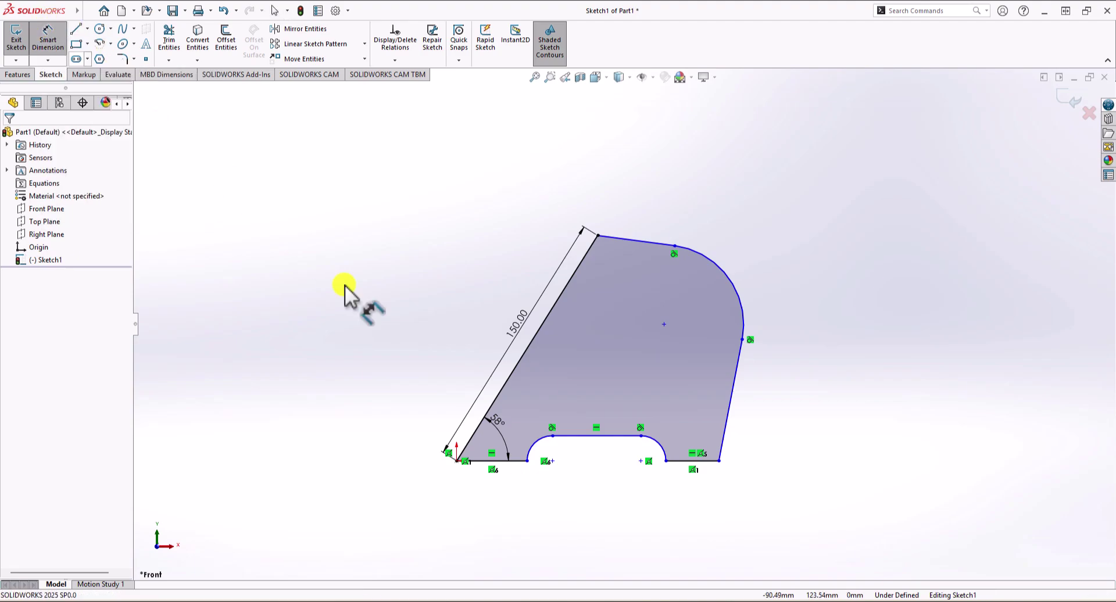
Dimension the base from the origin to the bottom-right corner at 142 mm
click(457, 460)
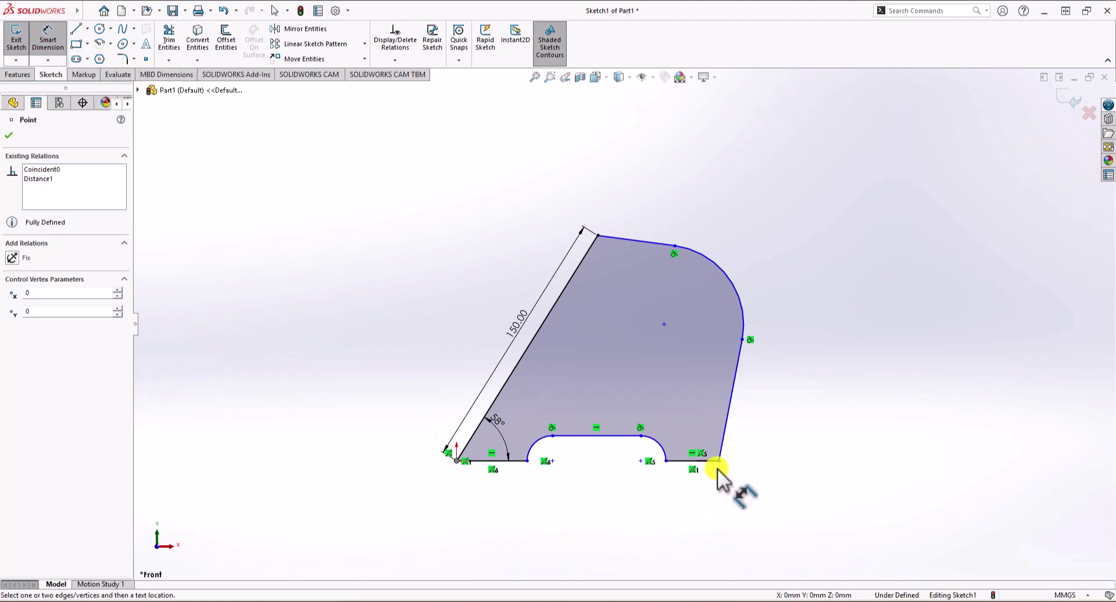
click(719, 461)
click(597, 490)
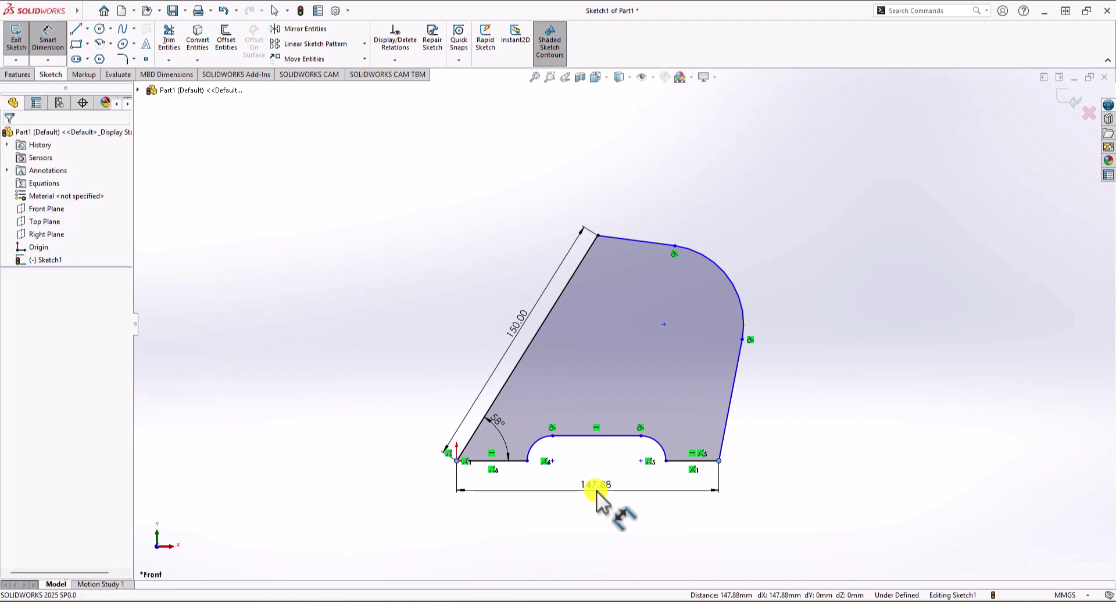
text(142)
key(Return)
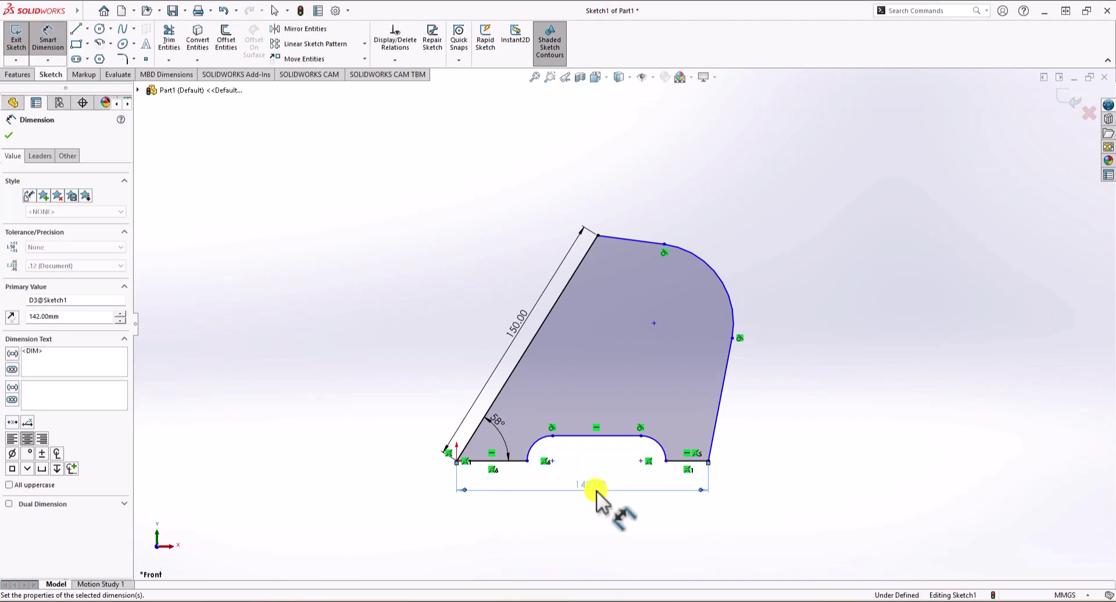
key(Escape)
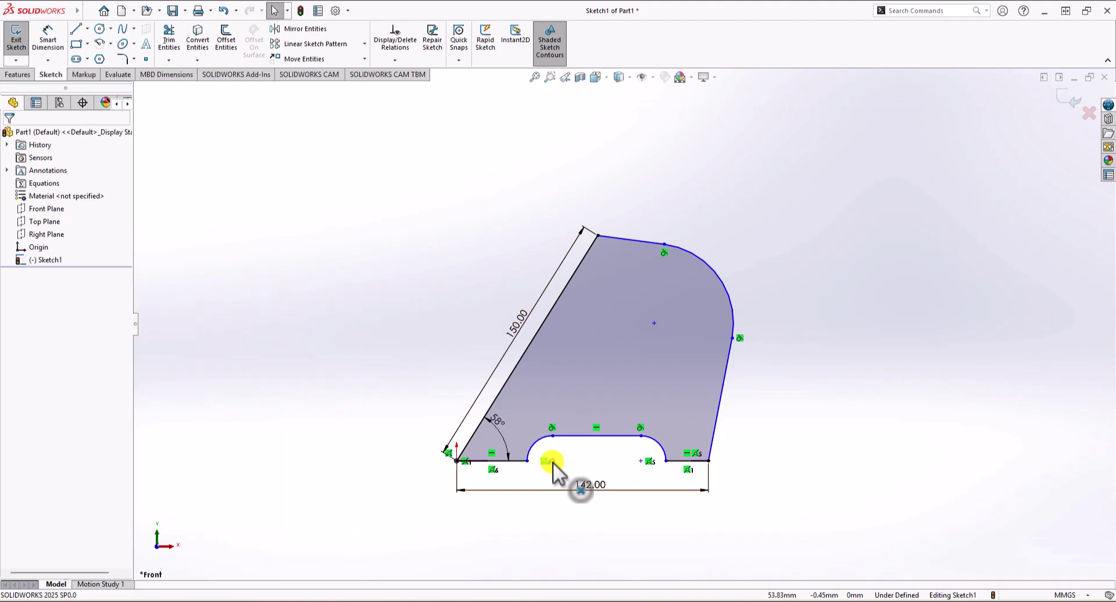
Dimension the slot 47 mm from the origin corner and 52 mm between its ends
click(54, 50)
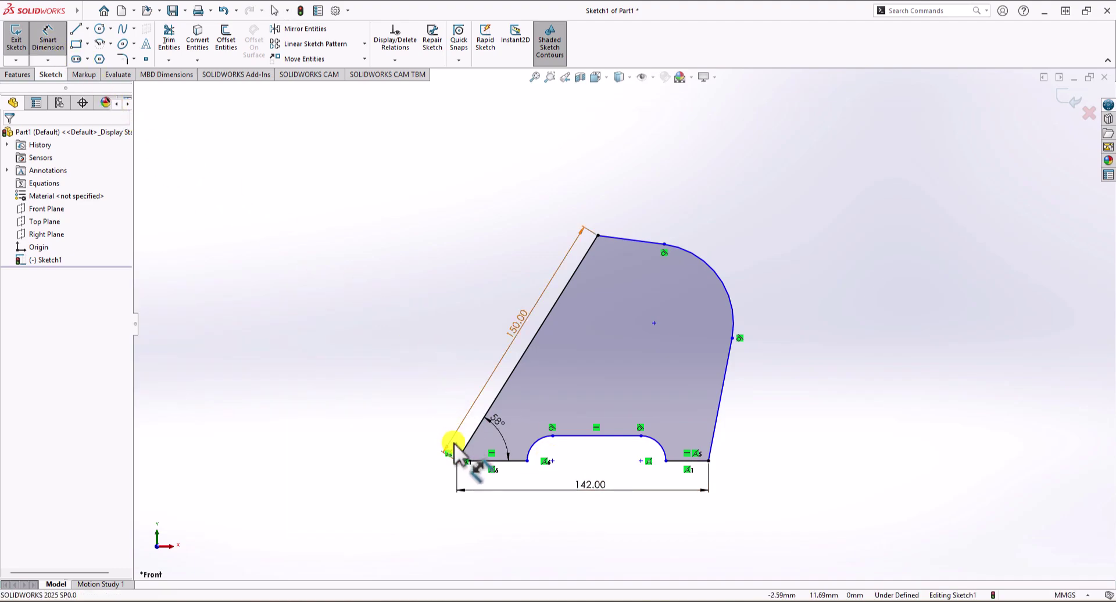
click(457, 460)
click(552, 462)
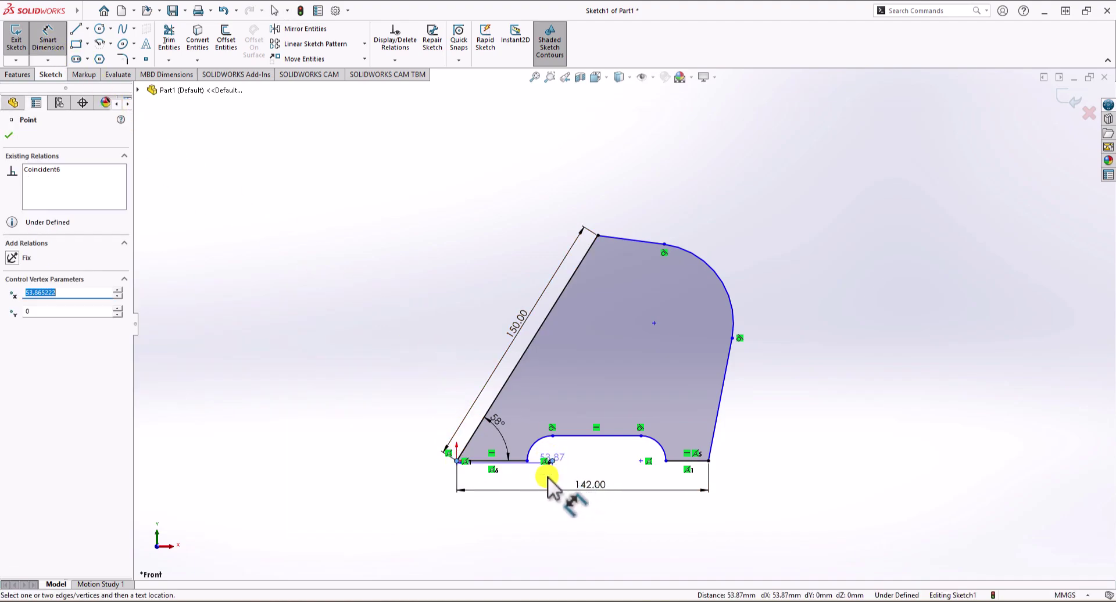
click(517, 521)
text(47)
key(Return)
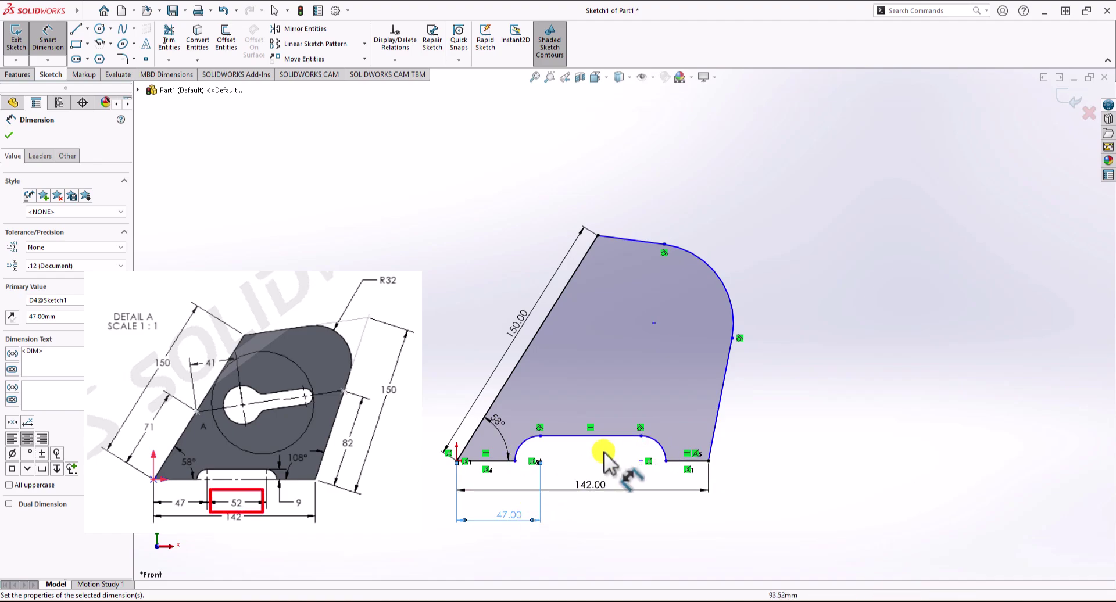
click(541, 461)
click(641, 461)
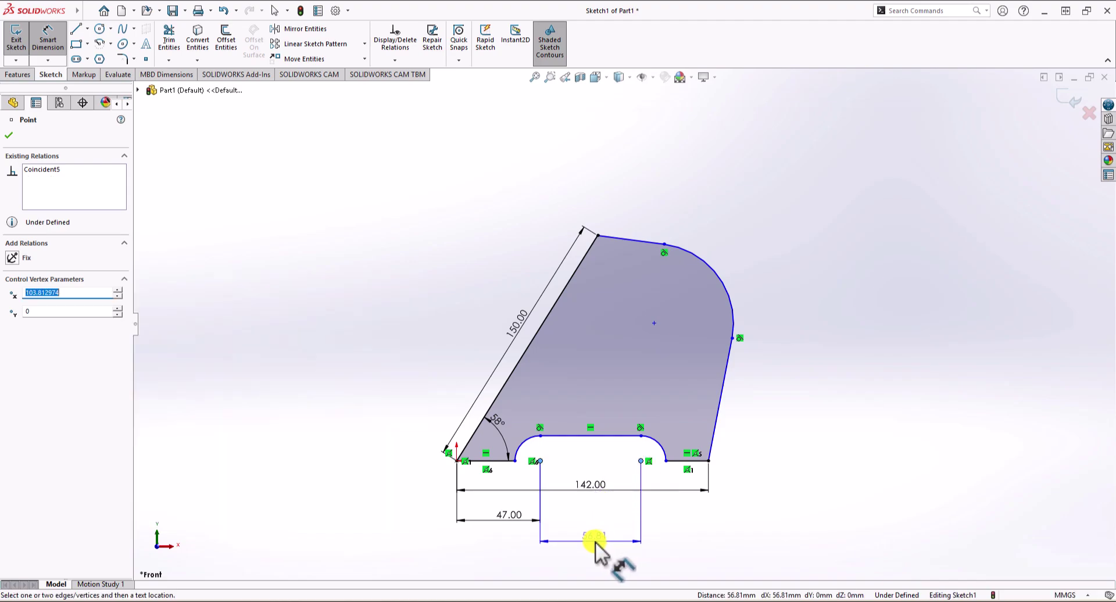
click(592, 541)
text(52)
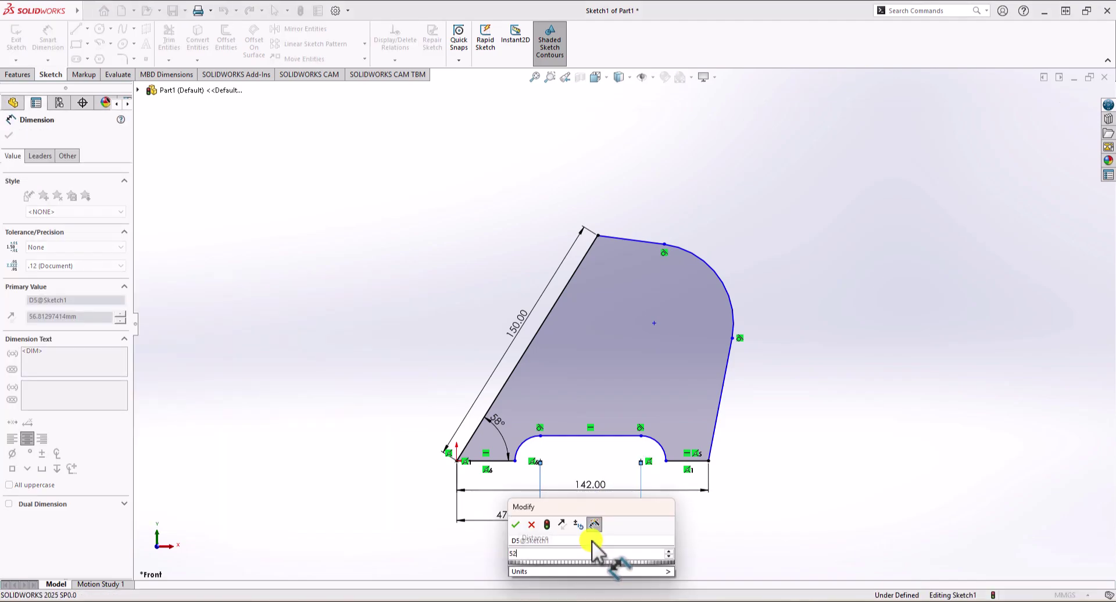
key(Return)
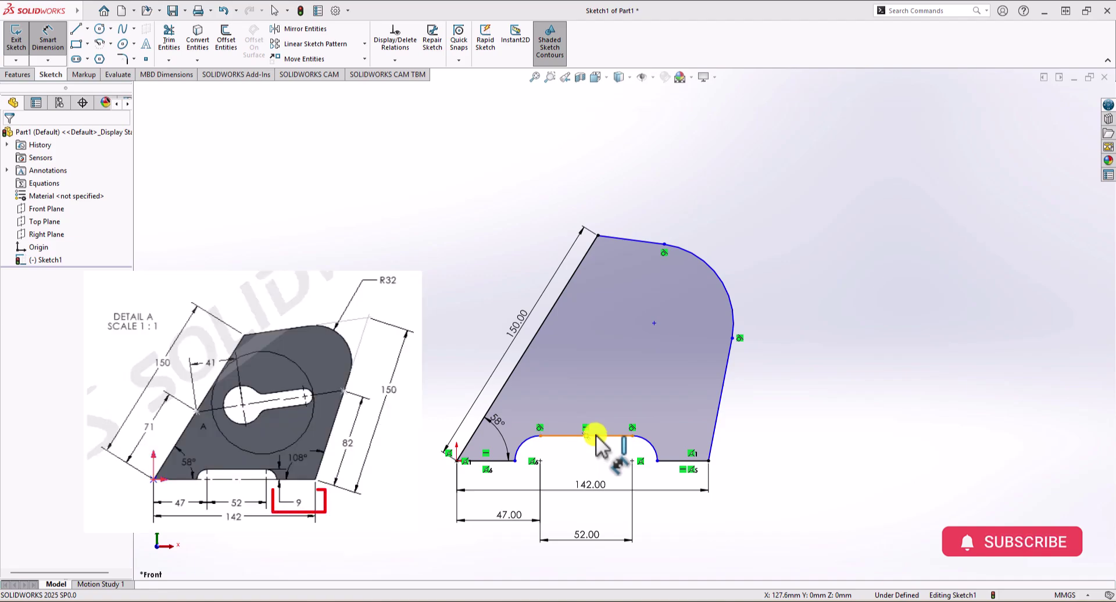
Set the slot depth to 9 mm between the bottom-right line and the slot's top line
click(678, 462)
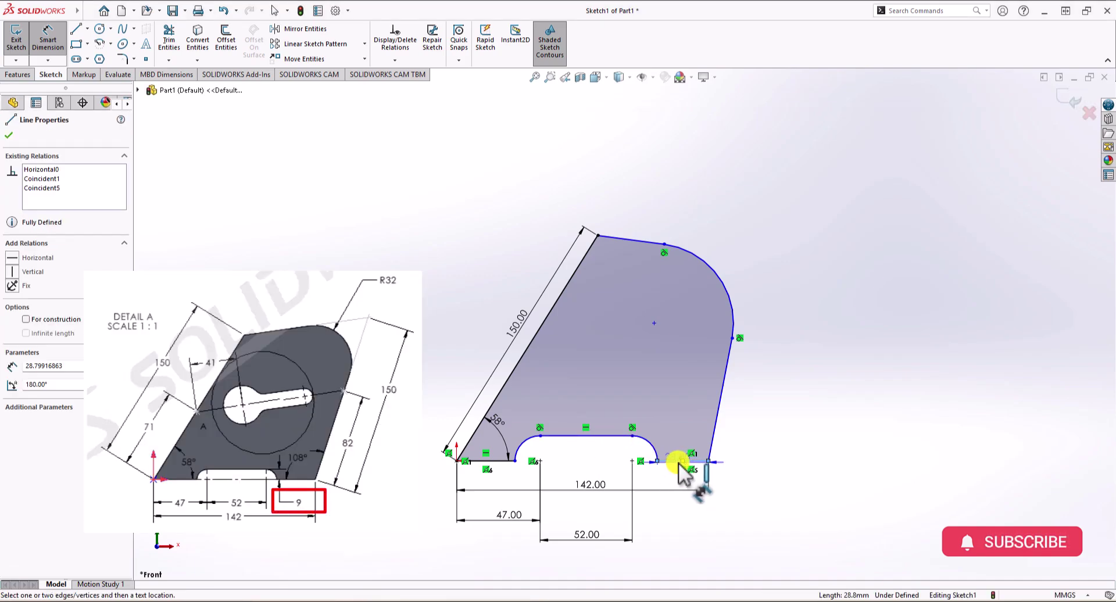
click(597, 437)
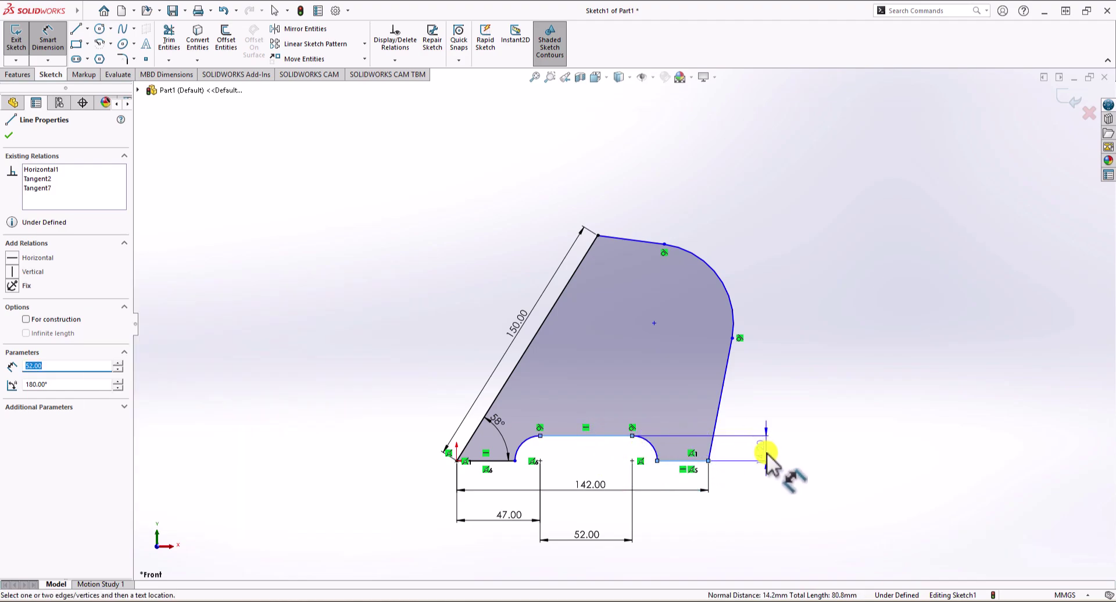
click(765, 450)
text(9)
key(Return)
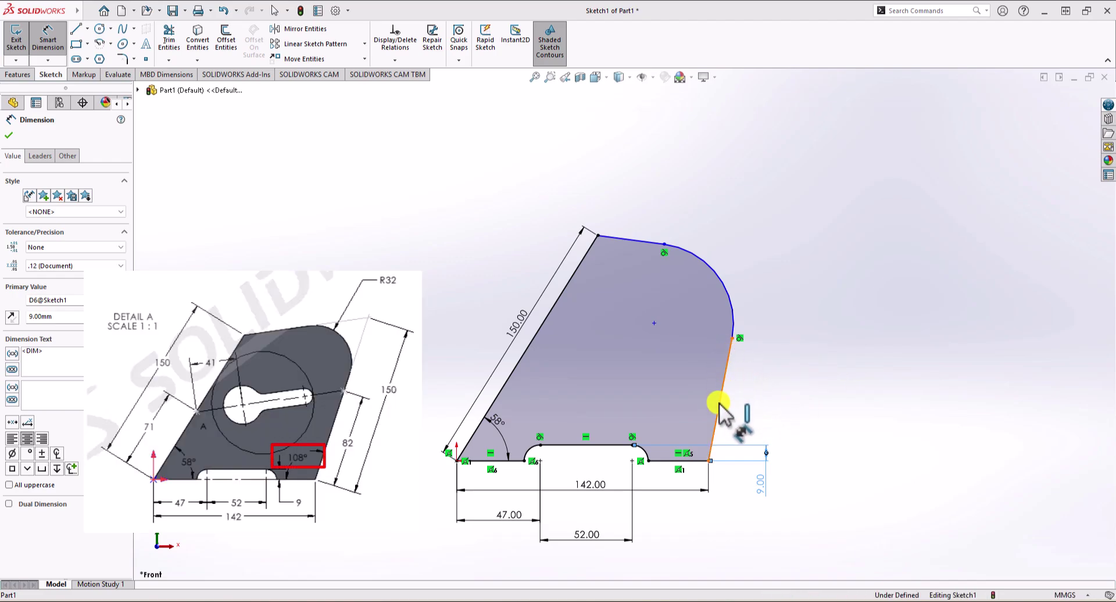
key(Escape)
Angle the slanted right edge at 108° to the short bottom line
click(689, 462)
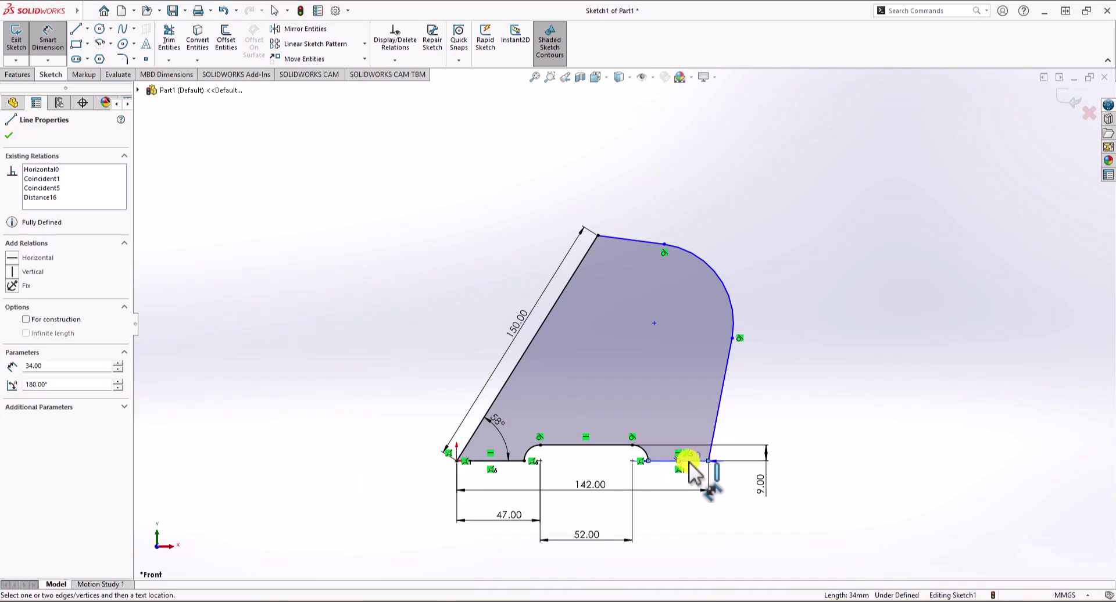
click(727, 375)
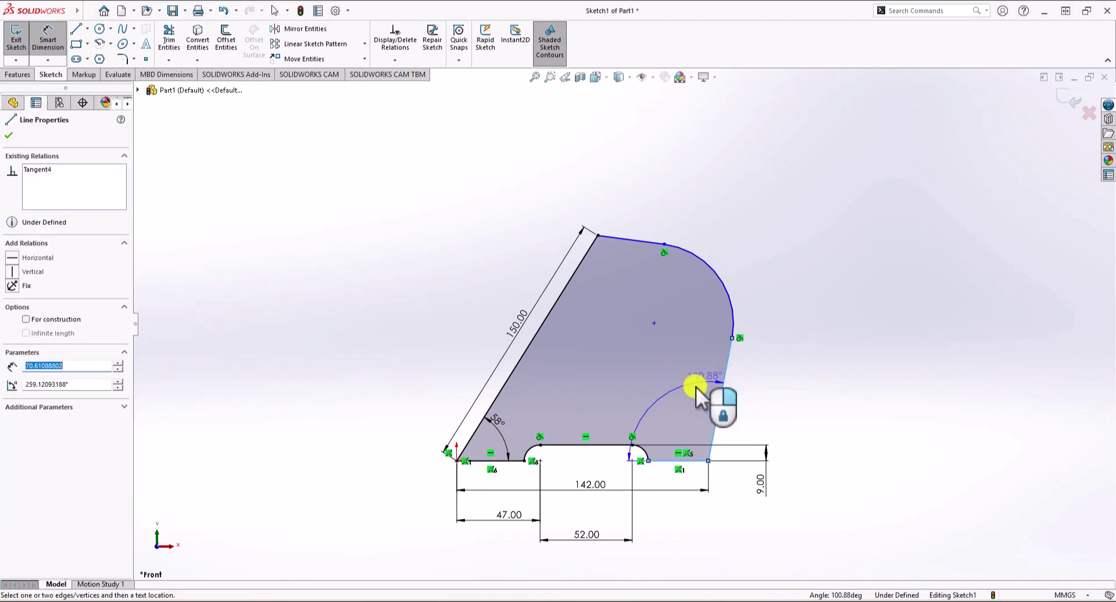
click(685, 409)
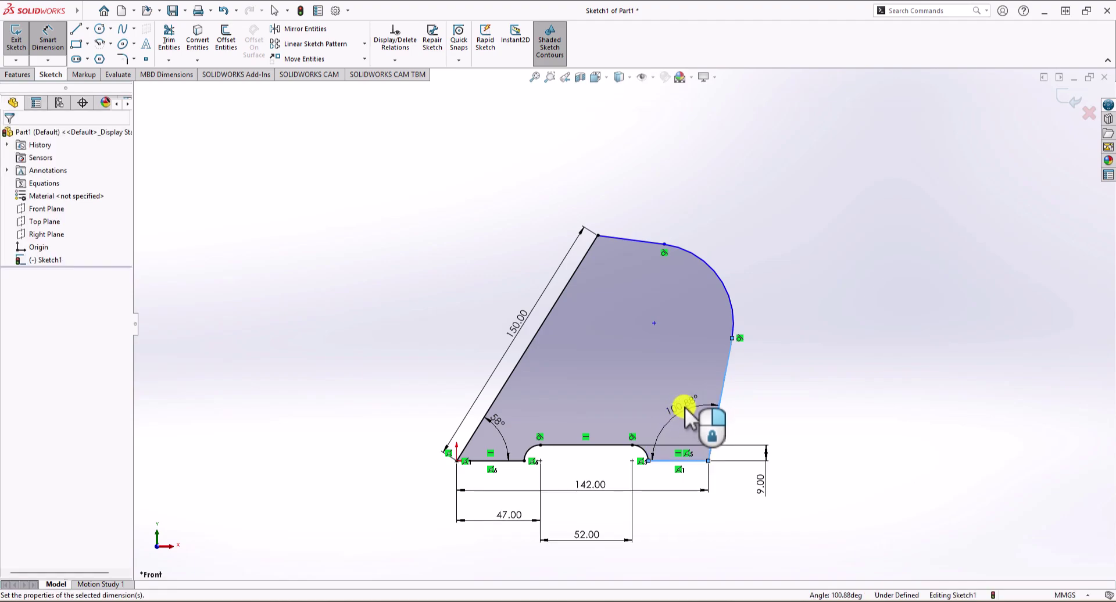
key(Return)
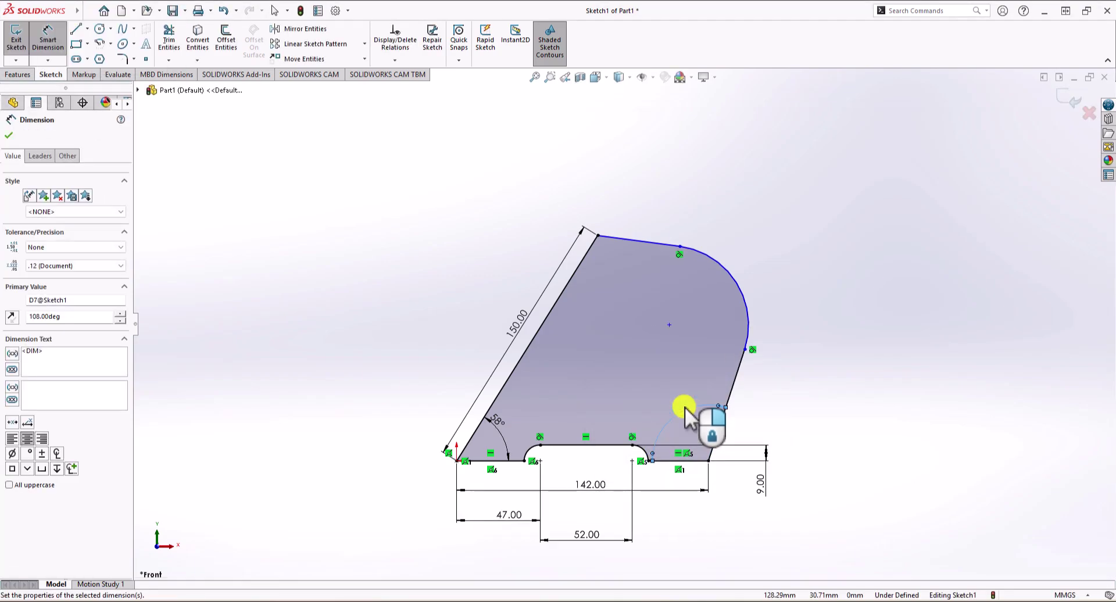
key(Escape)
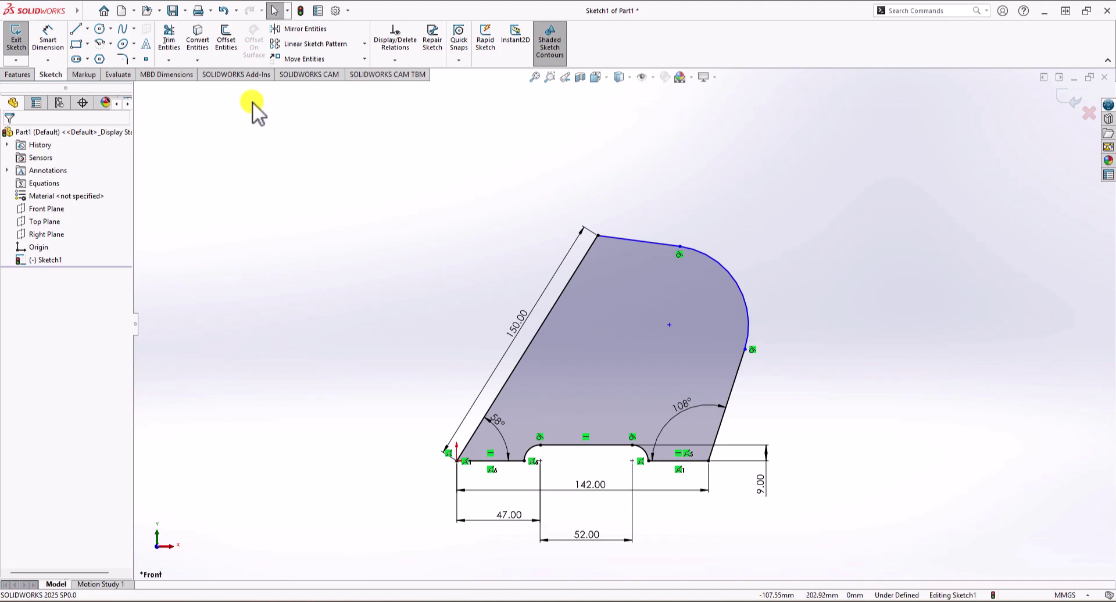
Draw two lines from the corner arc's top and lower endpoints meeting at a sharp point beyond it
click(76, 29)
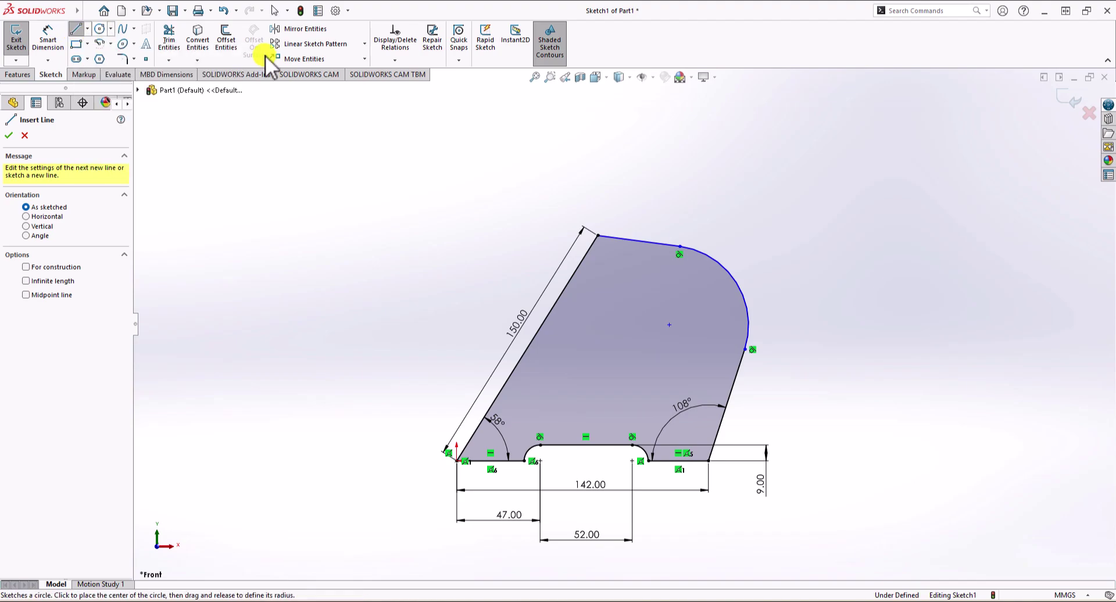
click(678, 245)
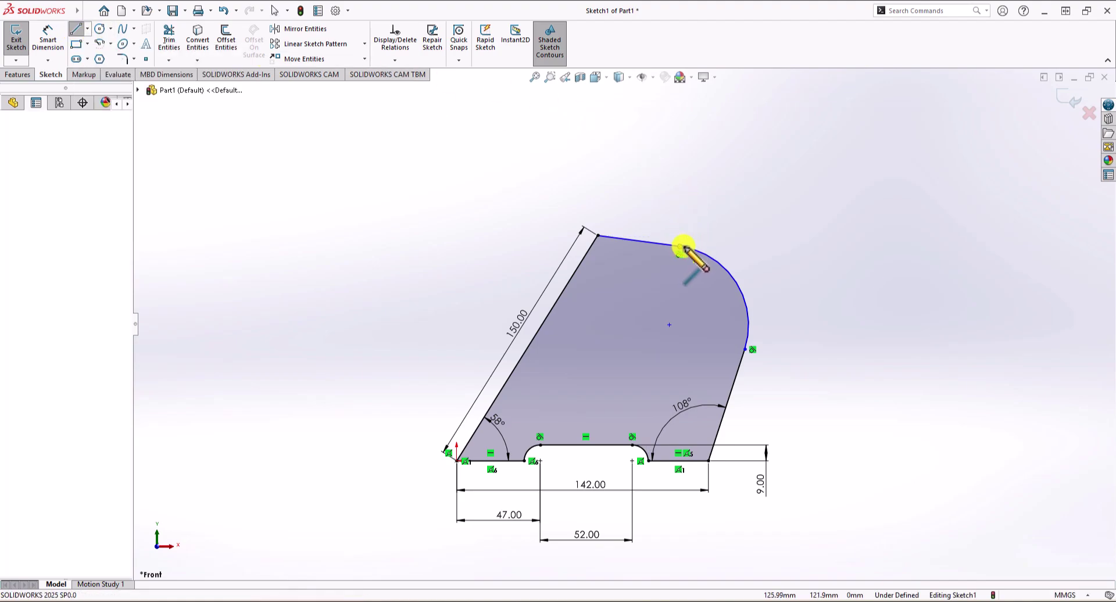
click(778, 258)
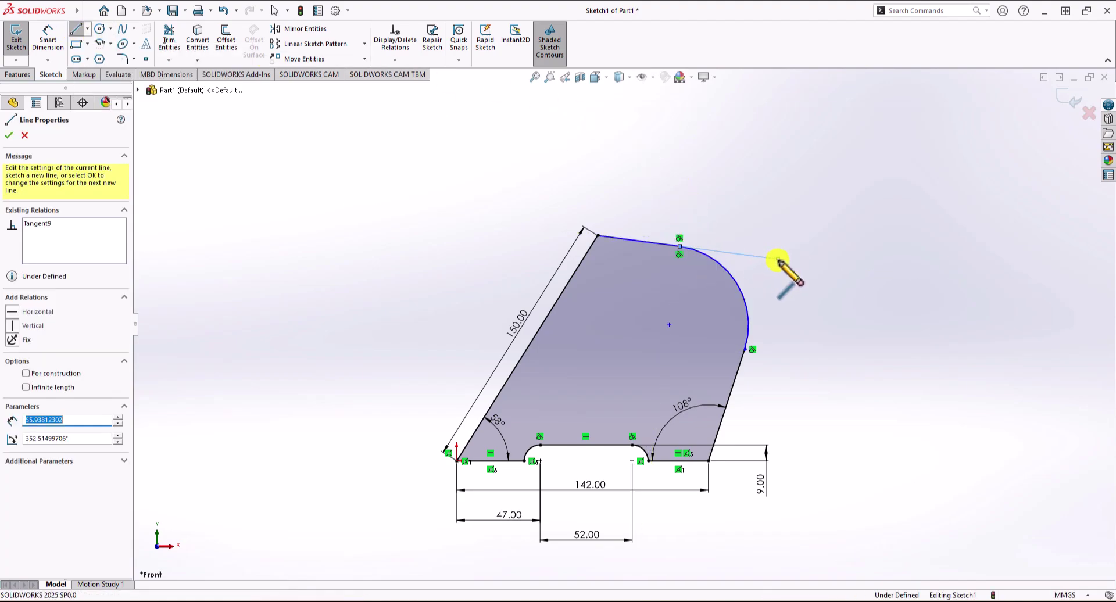
key(Escape)
key(l)
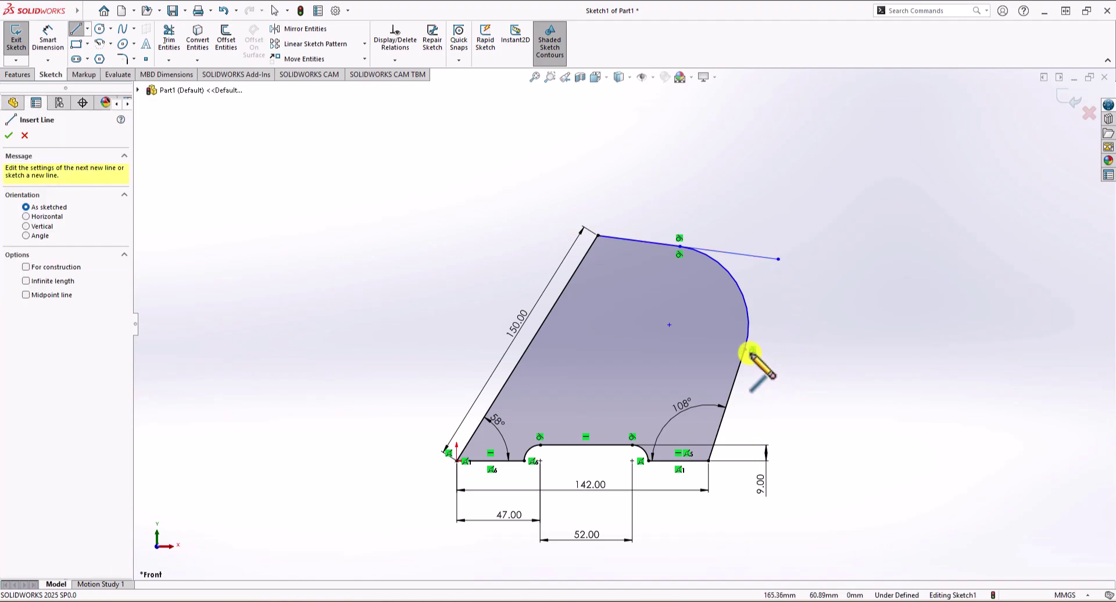
click(745, 349)
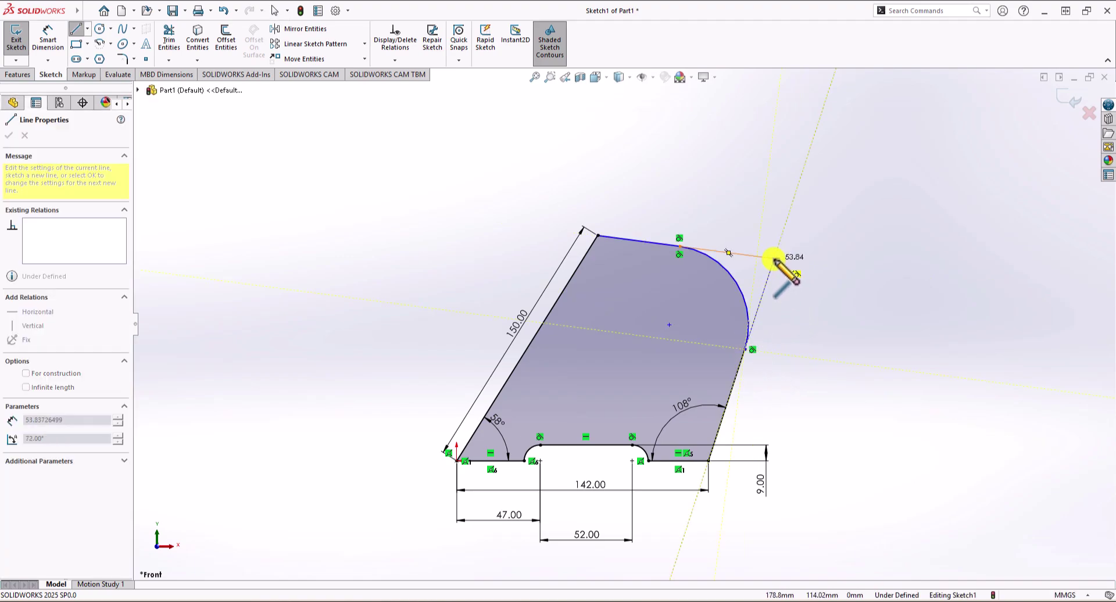
click(776, 259)
key(Escape)
key(Escape)
scroll(767, 271, down, 3)
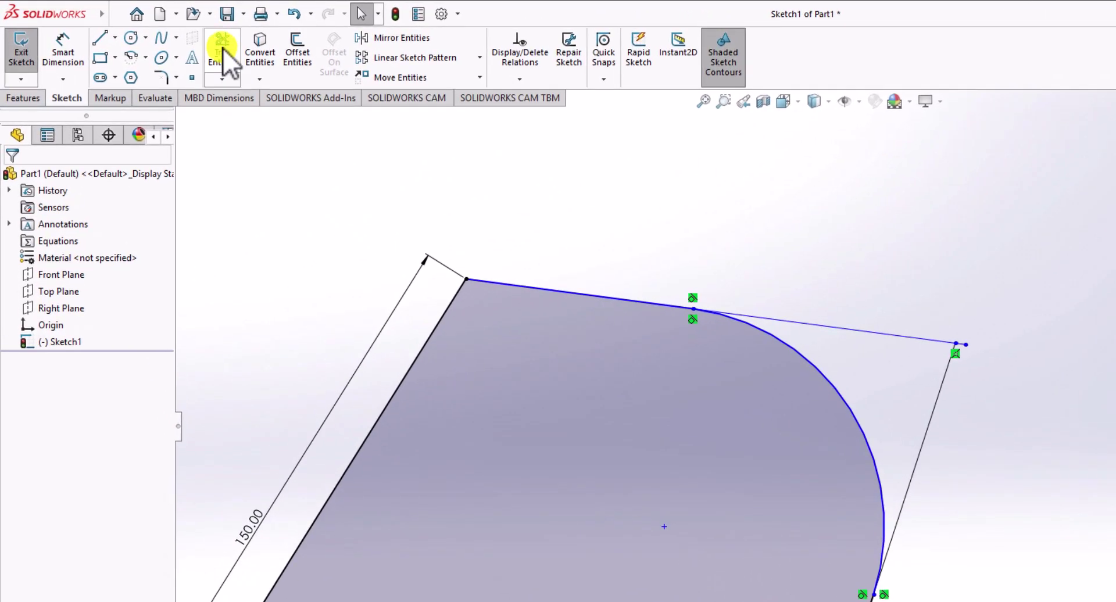
click(223, 48)
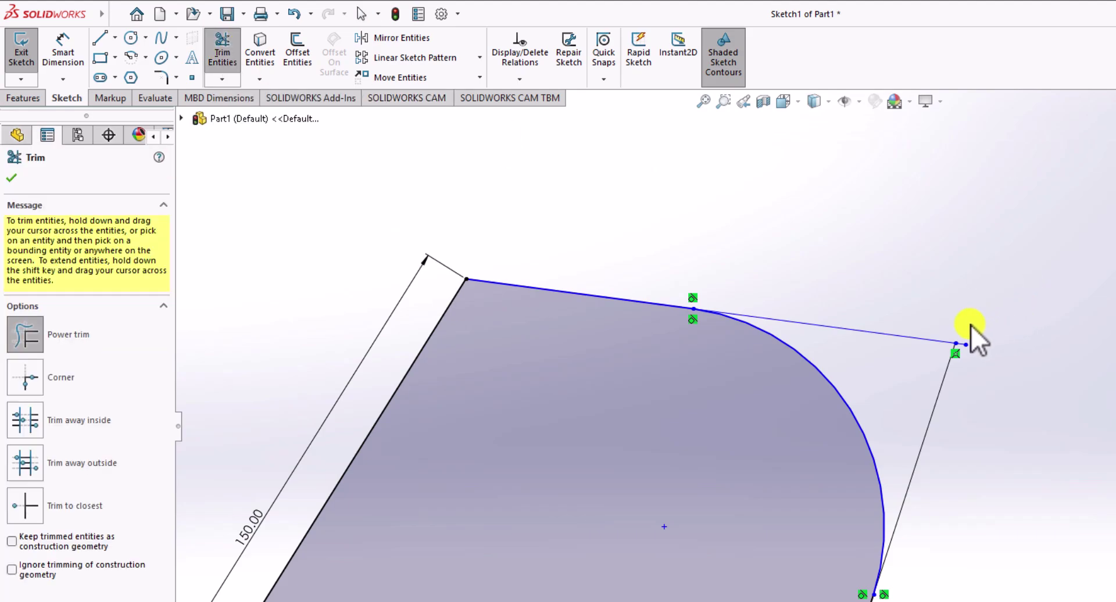
key(Escape)
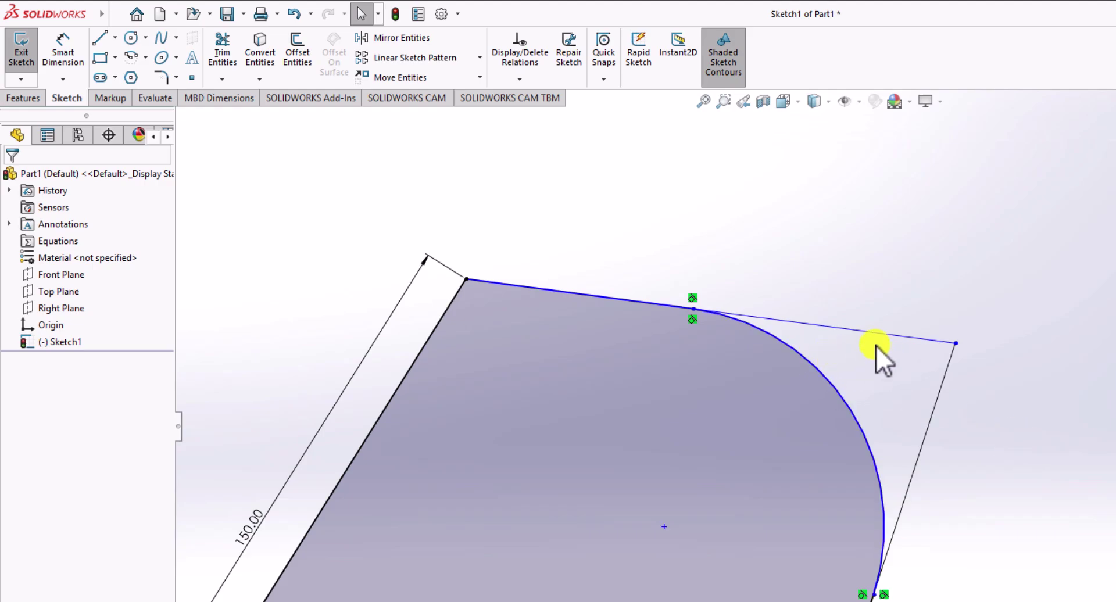
click(825, 326)
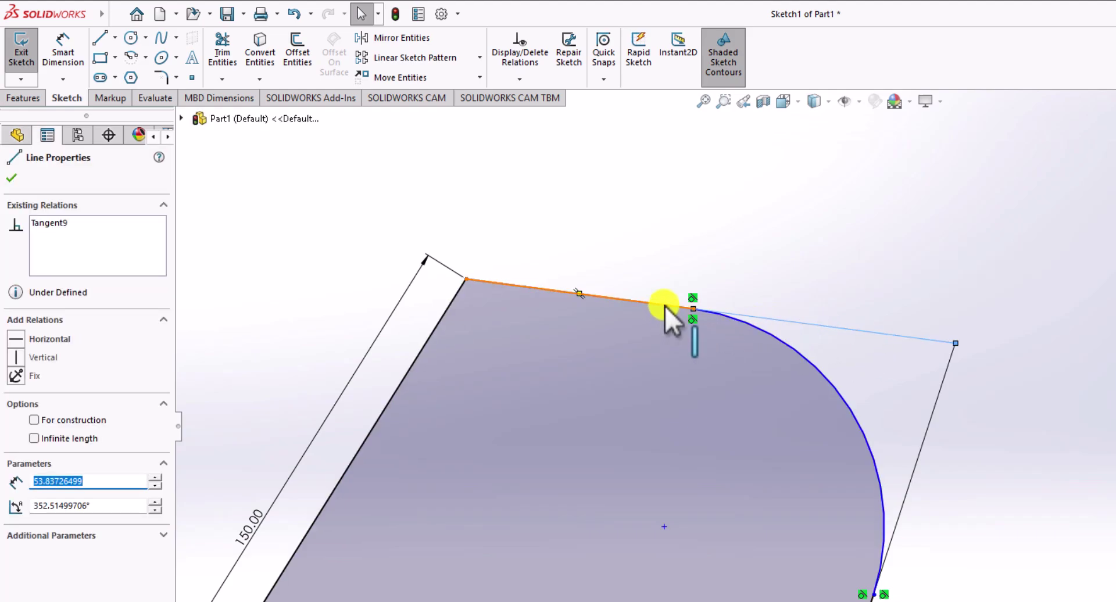
Make the top extension line collinear with the short top edge beside the arc
click(819, 285)
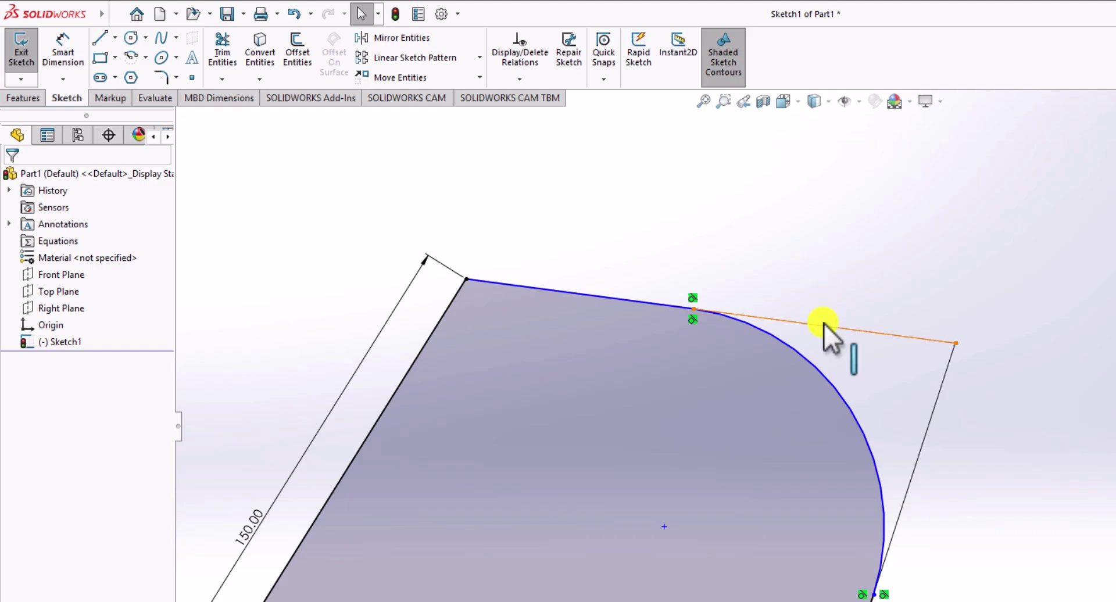
click(824, 323)
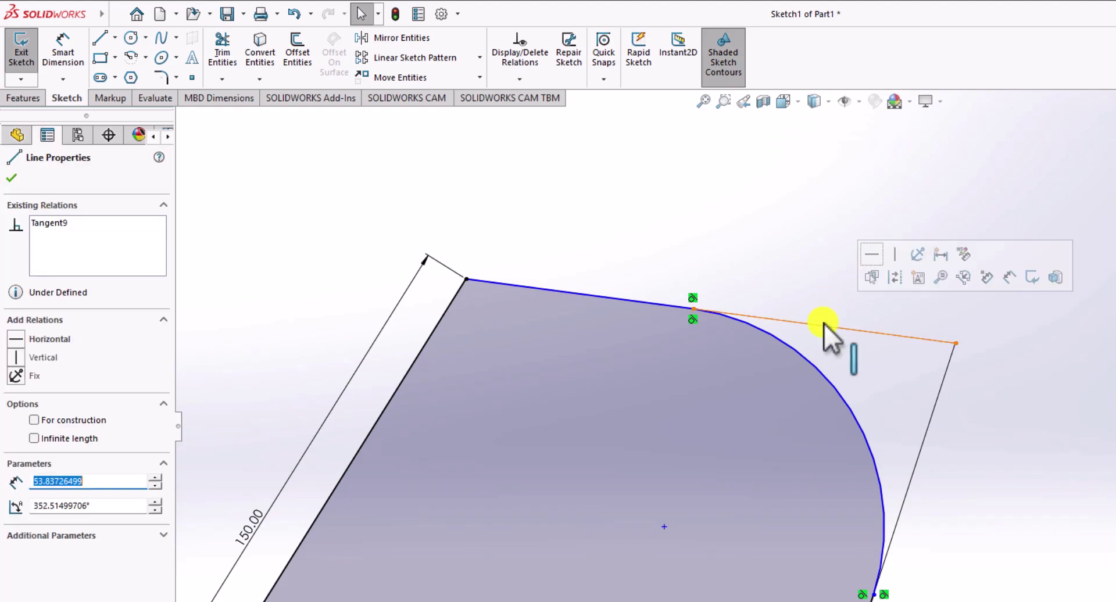
click(645, 303)
ctrl+click(650, 306)
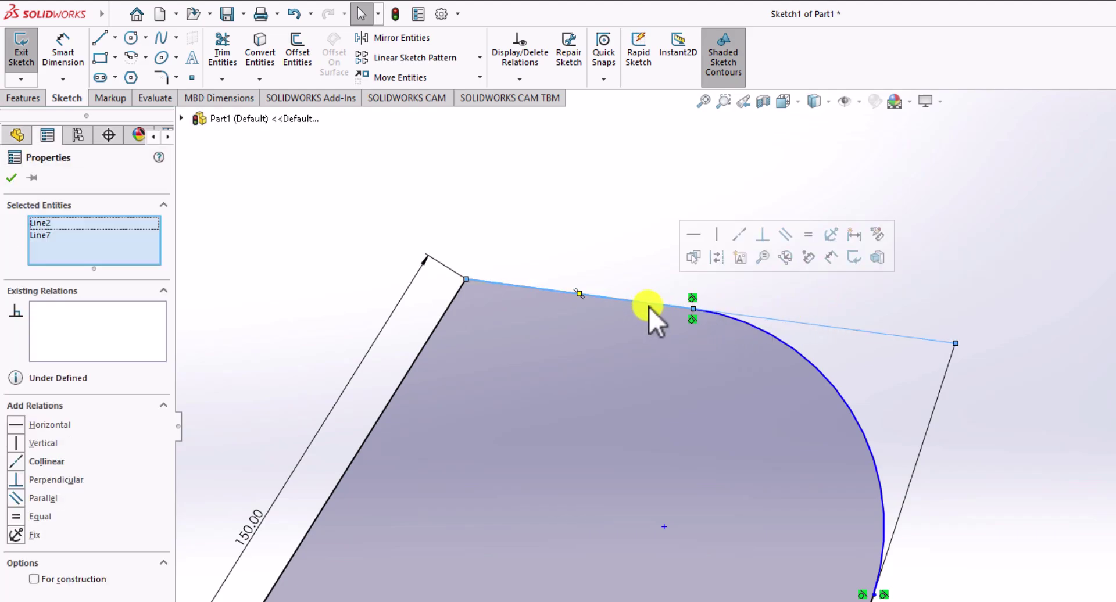
click(16, 461)
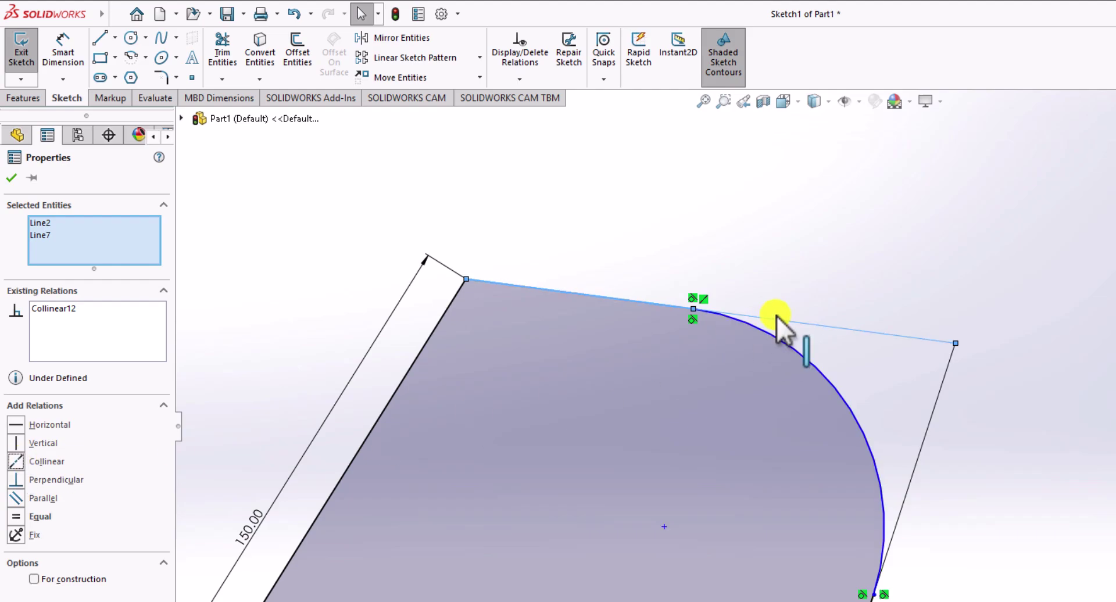
click(999, 435)
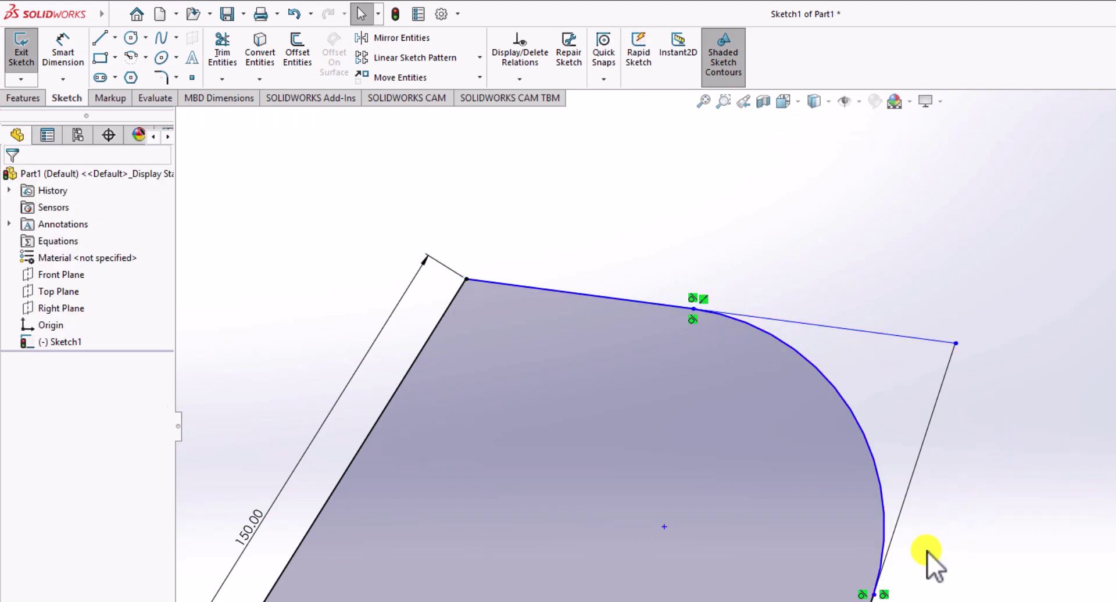
Make the right extension line collinear with the right slanted edge
click(917, 479)
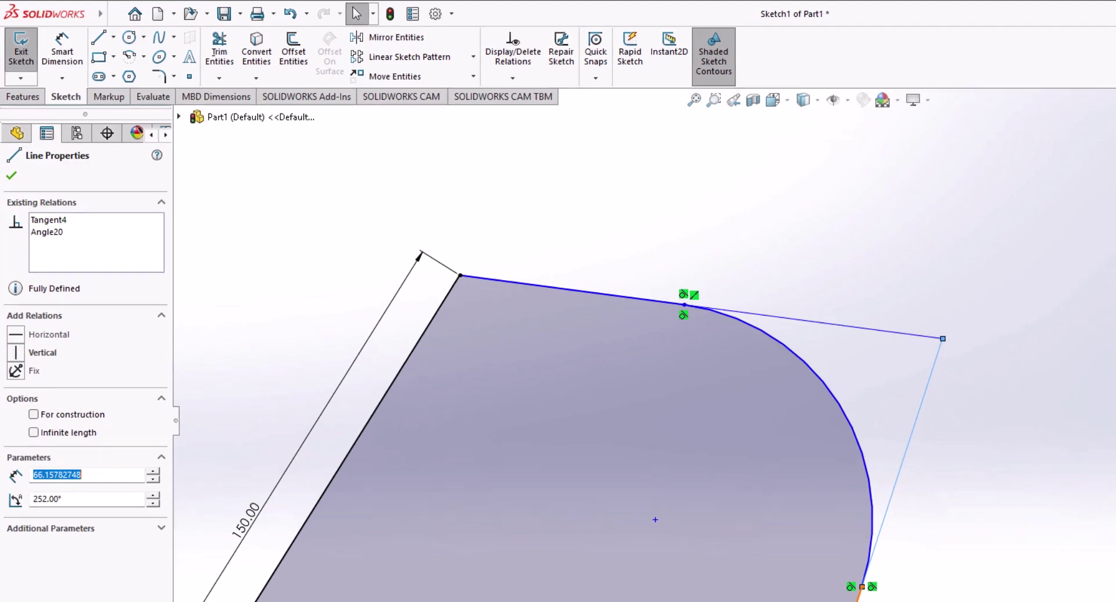
ctrl+click(871, 600)
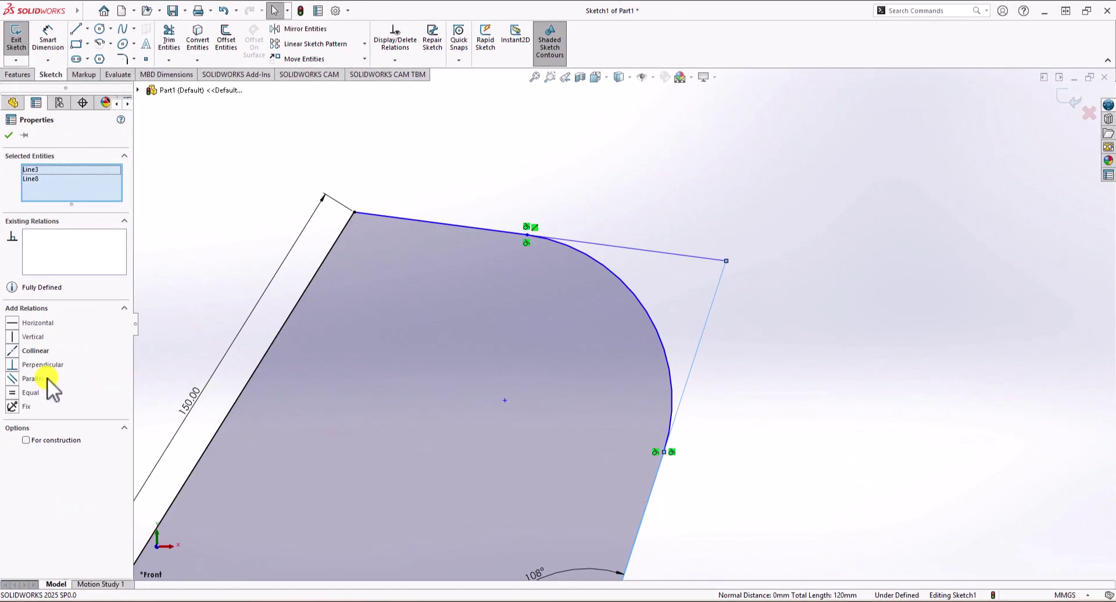
click(12, 351)
click(760, 327)
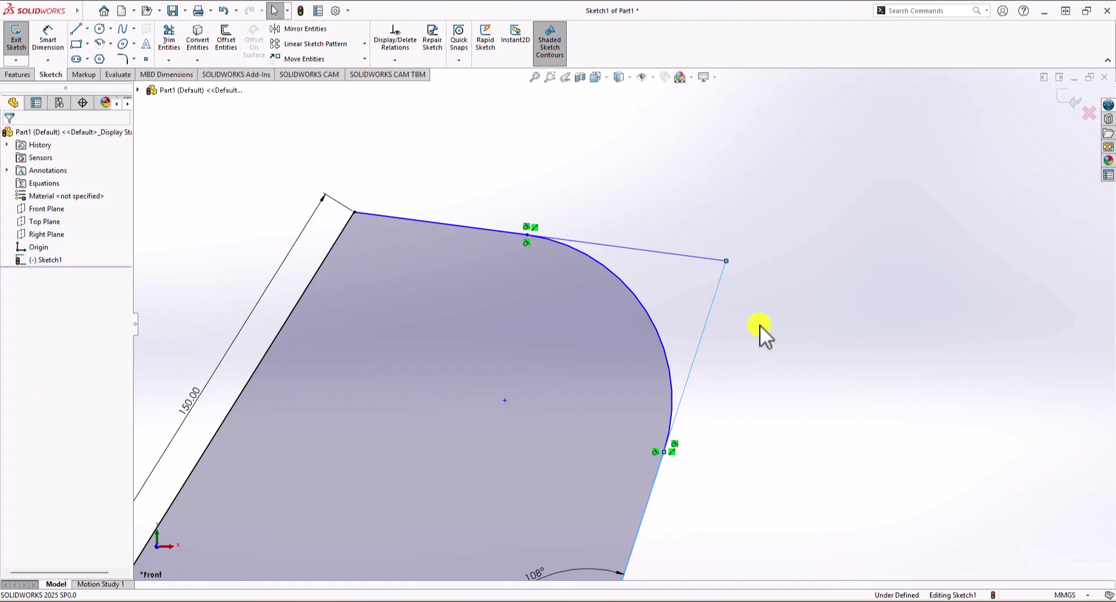
click(759, 326)
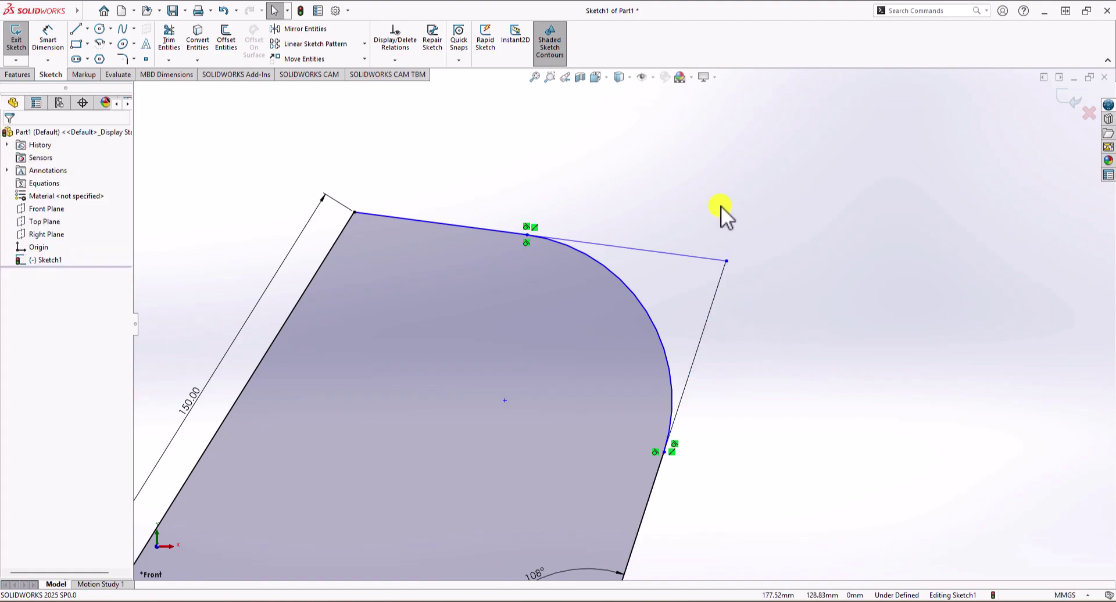
Convert the top and right extension lines to construction geometry
click(671, 255)
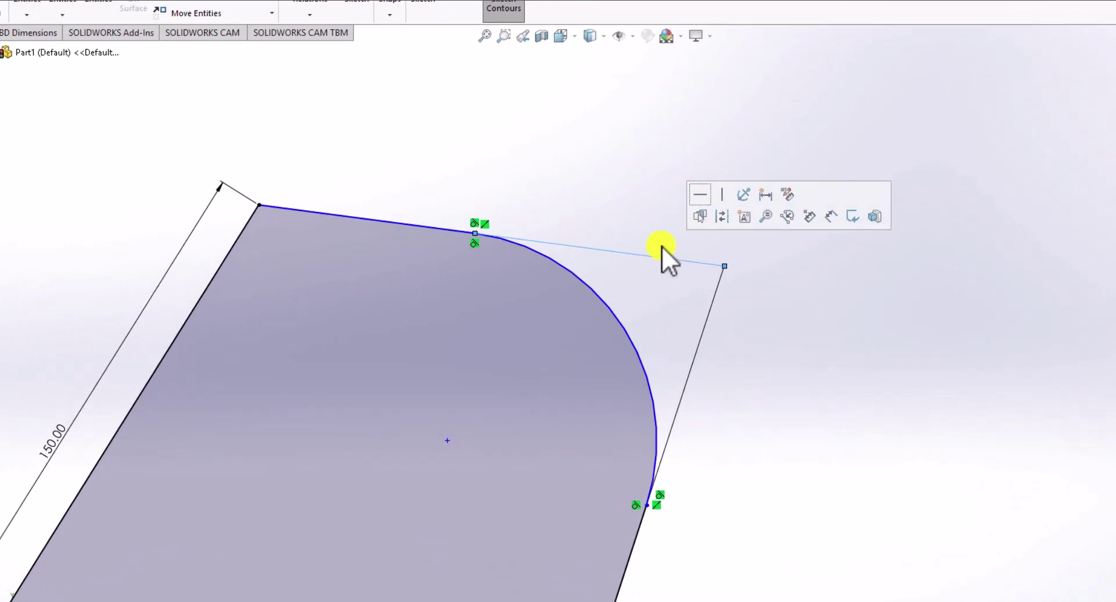
click(719, 208)
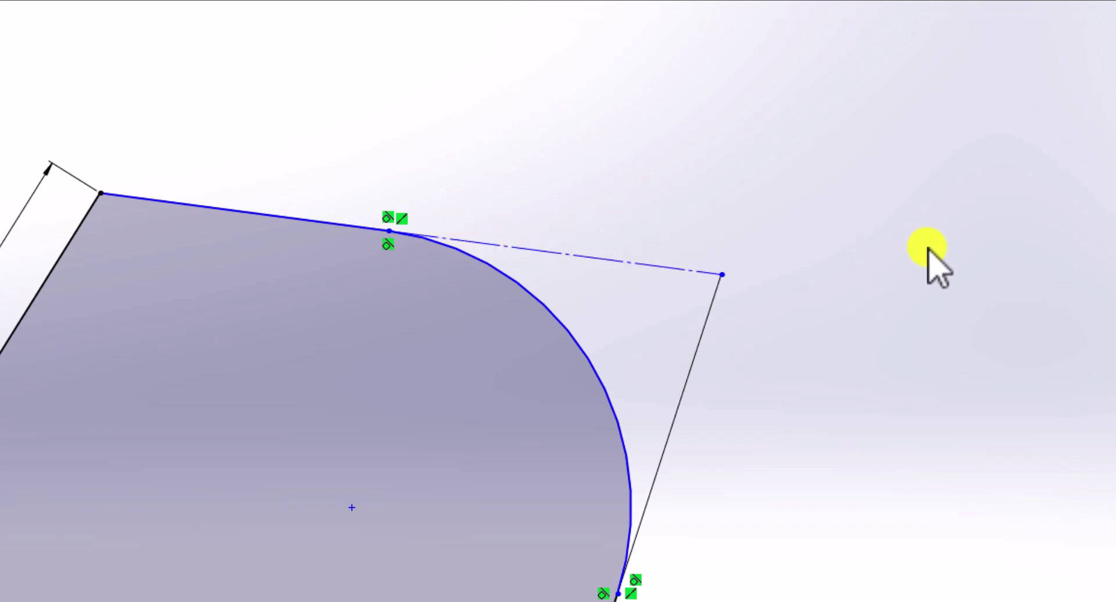
click(700, 342)
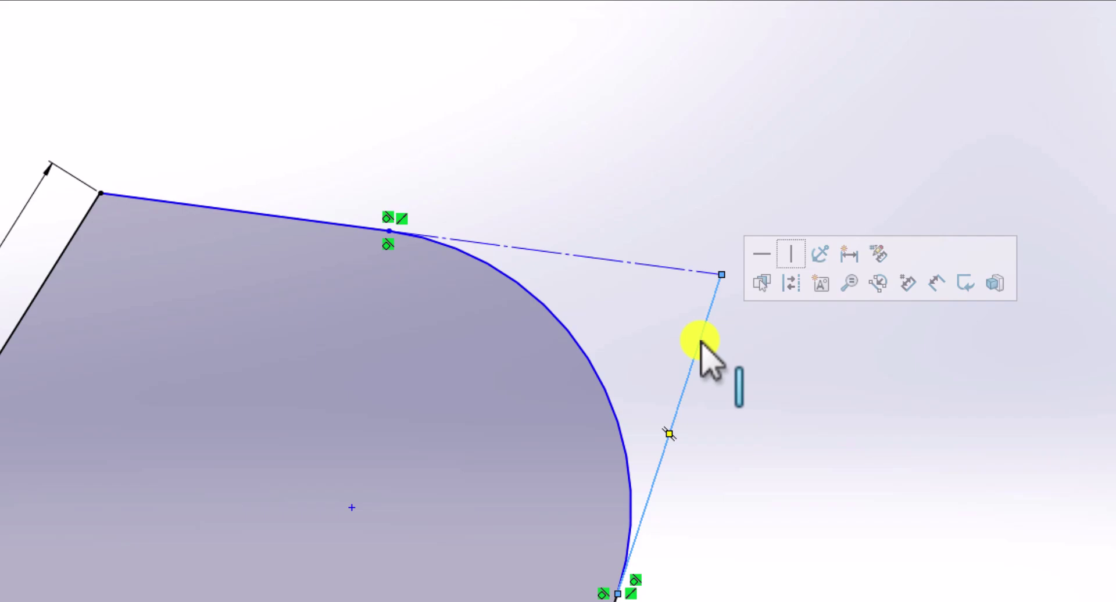
click(791, 284)
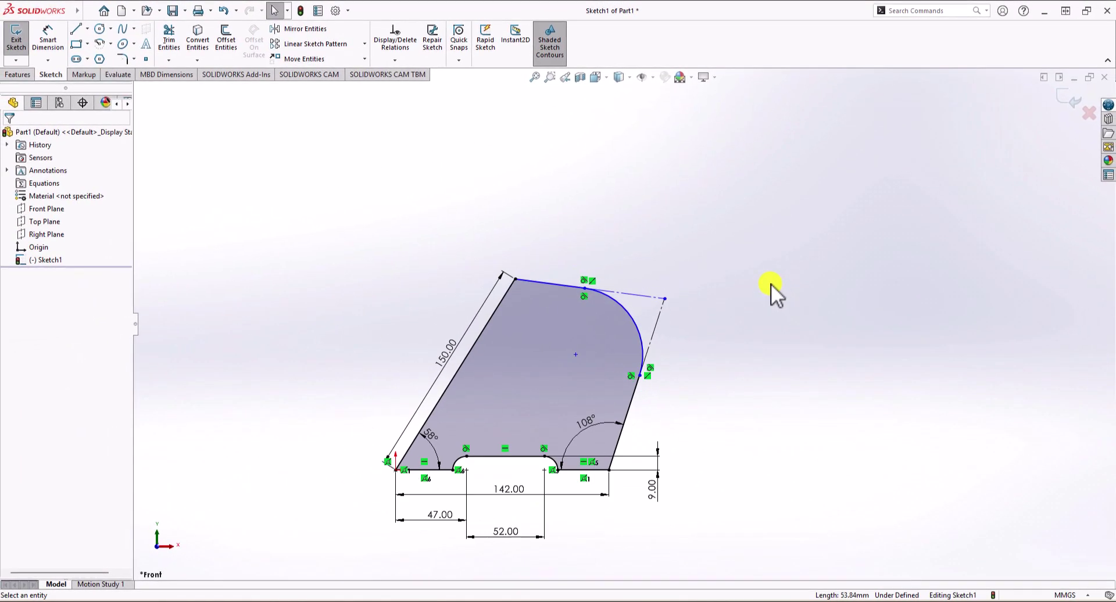
Zoom in on the plate sketch to view the construction corner more closely
scroll(668, 371, down, 3)
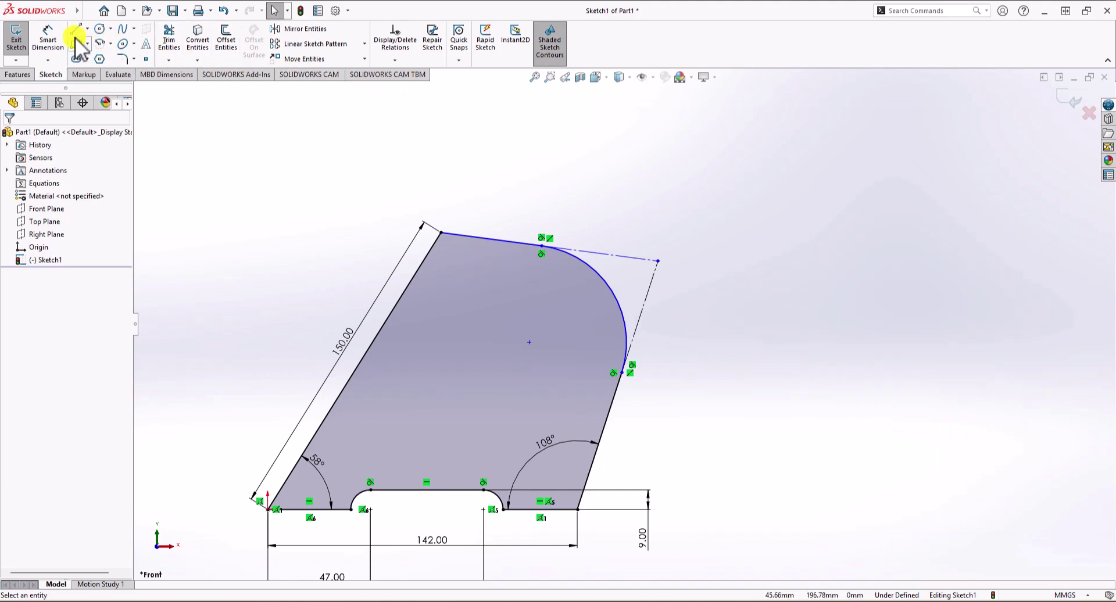
Dimension the bottom-right corner to the construction corner point at 150 mm
click(49, 36)
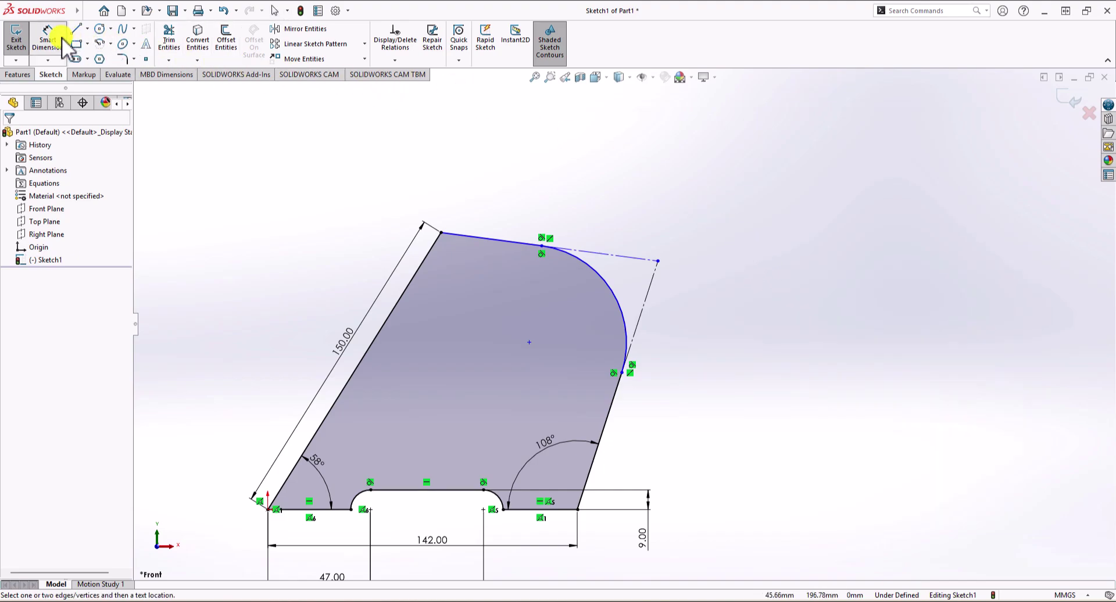
click(577, 509)
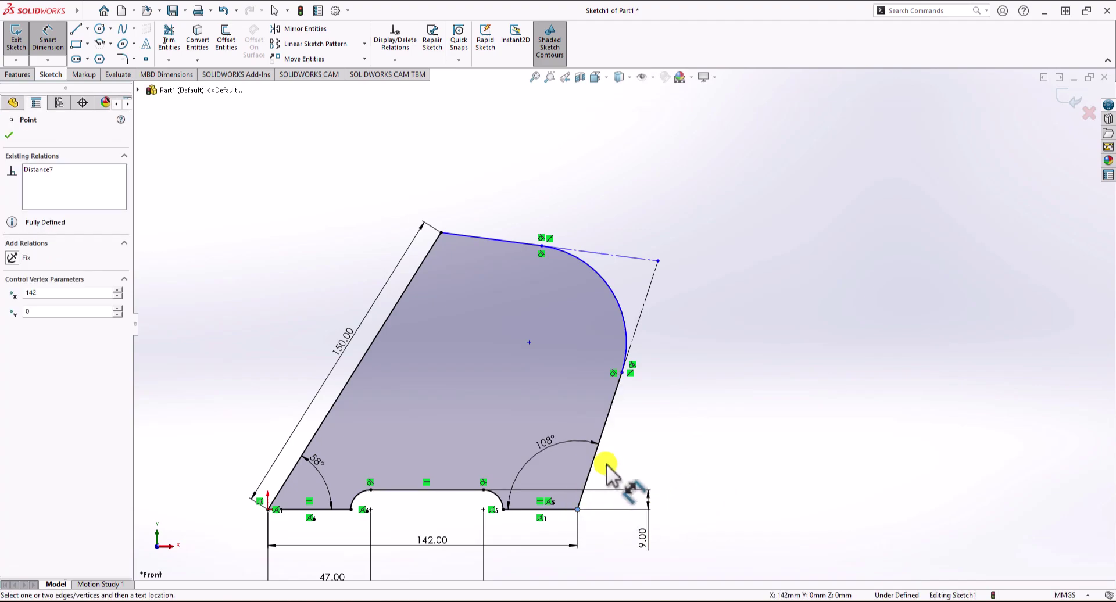
click(657, 261)
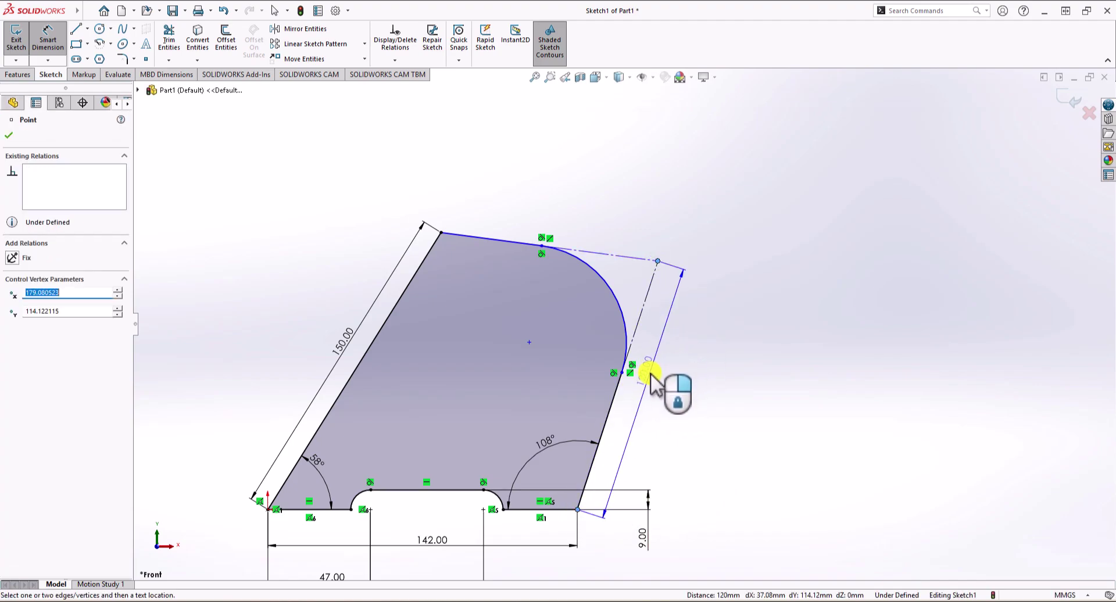
click(649, 374)
text(150)
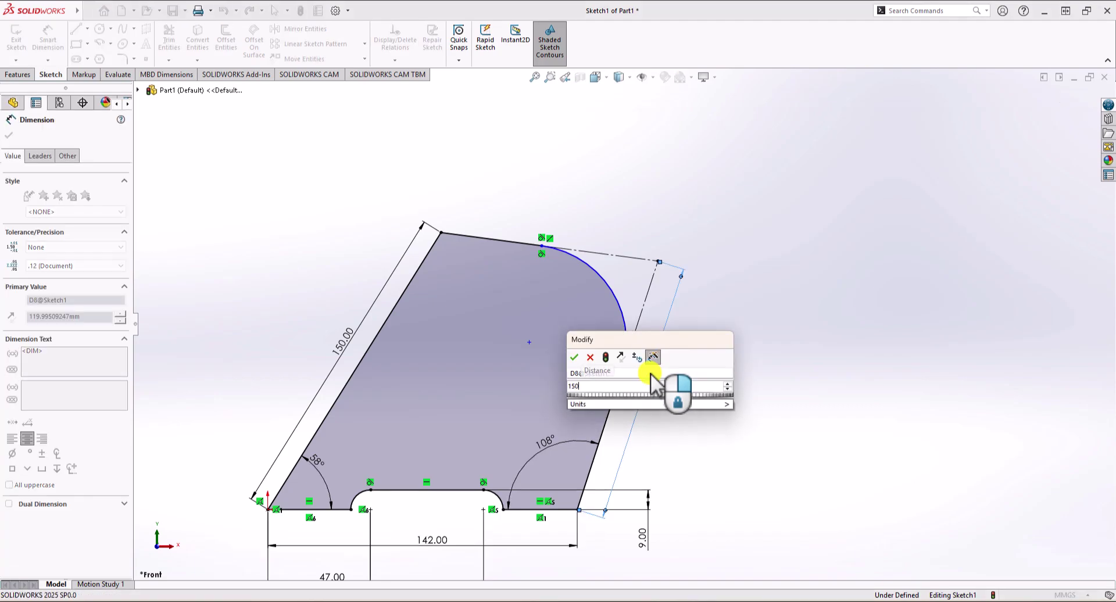
key(Return)
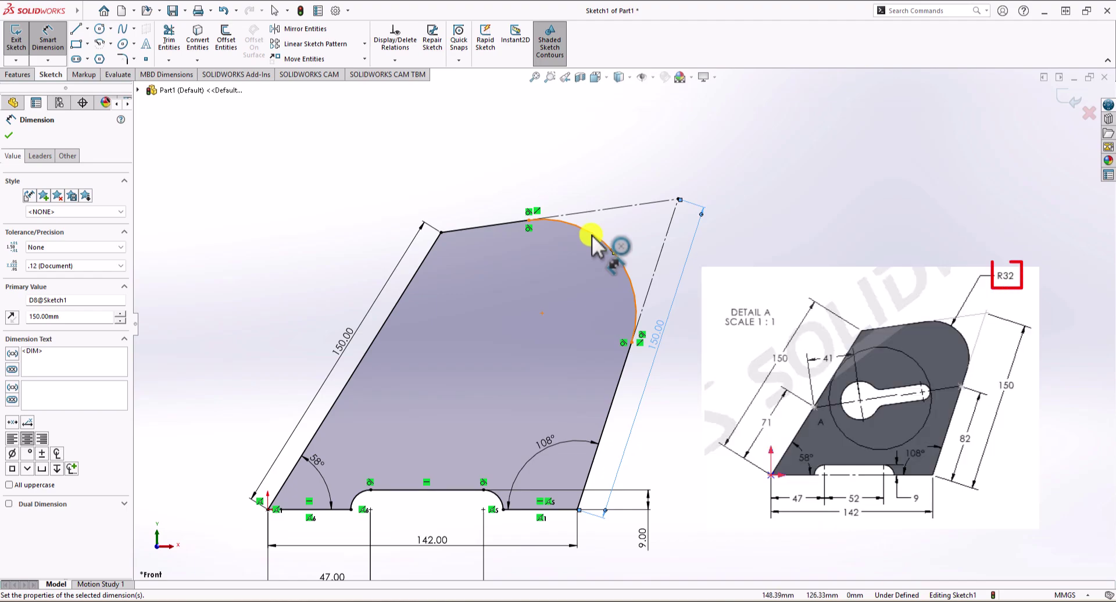
Dimension the top-right corner arc to radius 32 mm
click(592, 235)
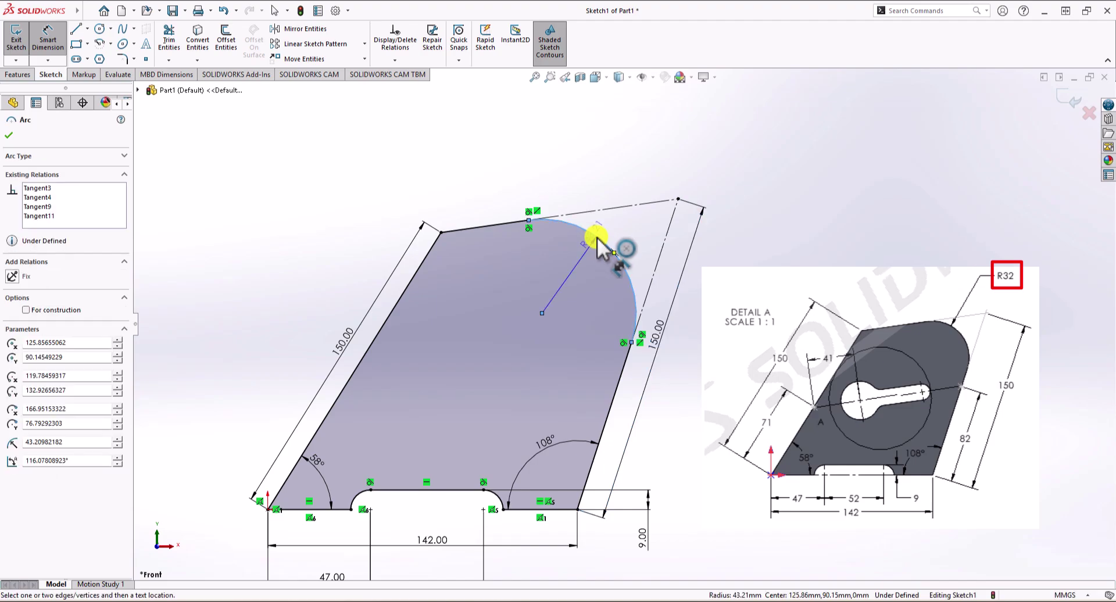
click(584, 271)
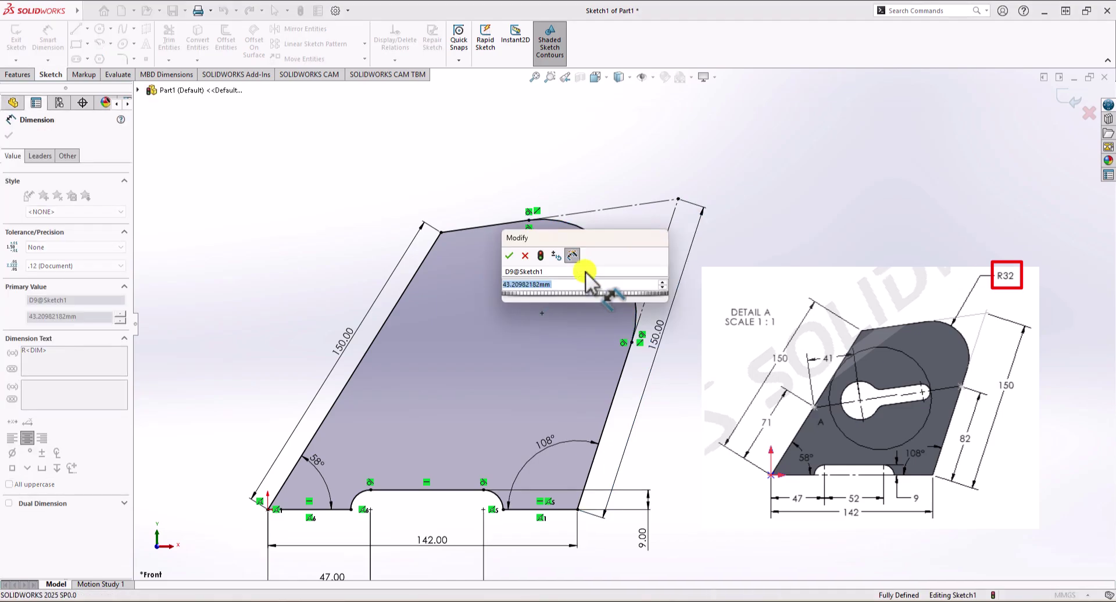
text(32)
key(Return)
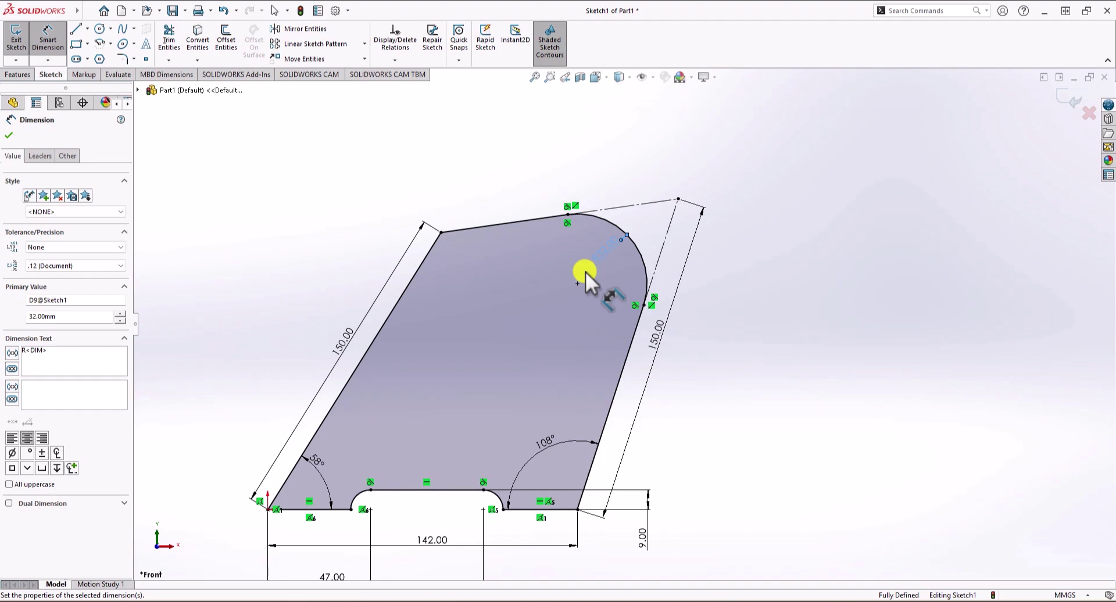
click(795, 286)
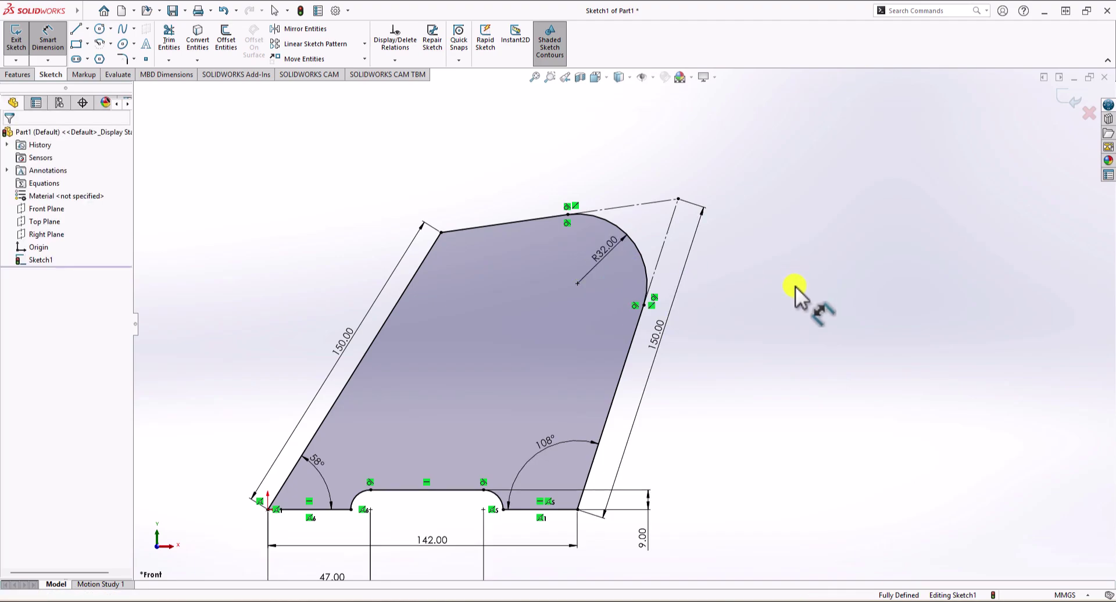
key(Escape)
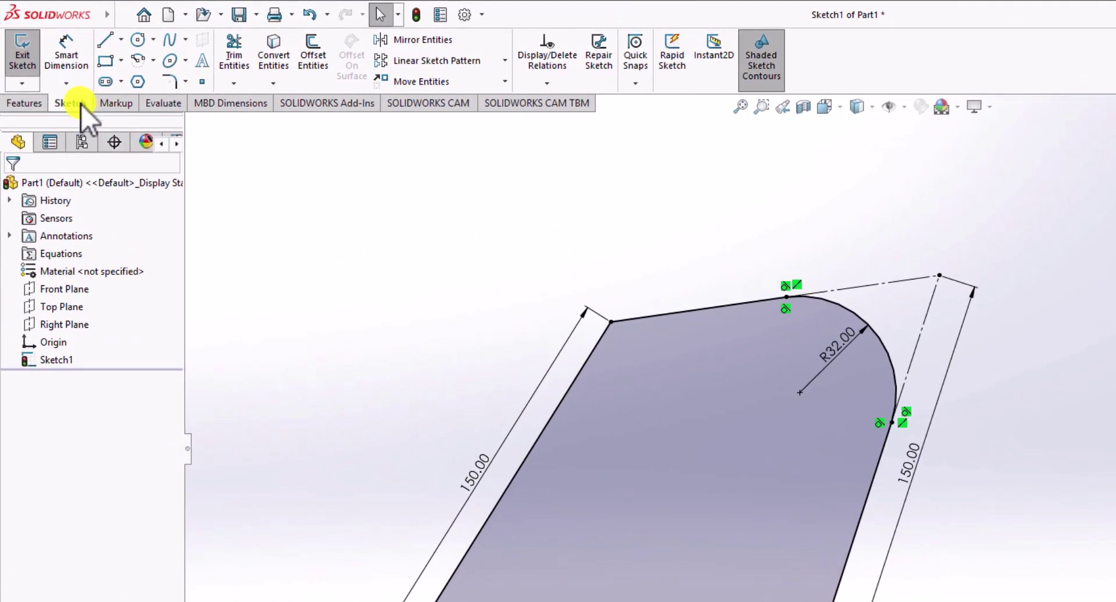
Place one sketch point on the right slanted edge and one on the left slanted edge
click(202, 84)
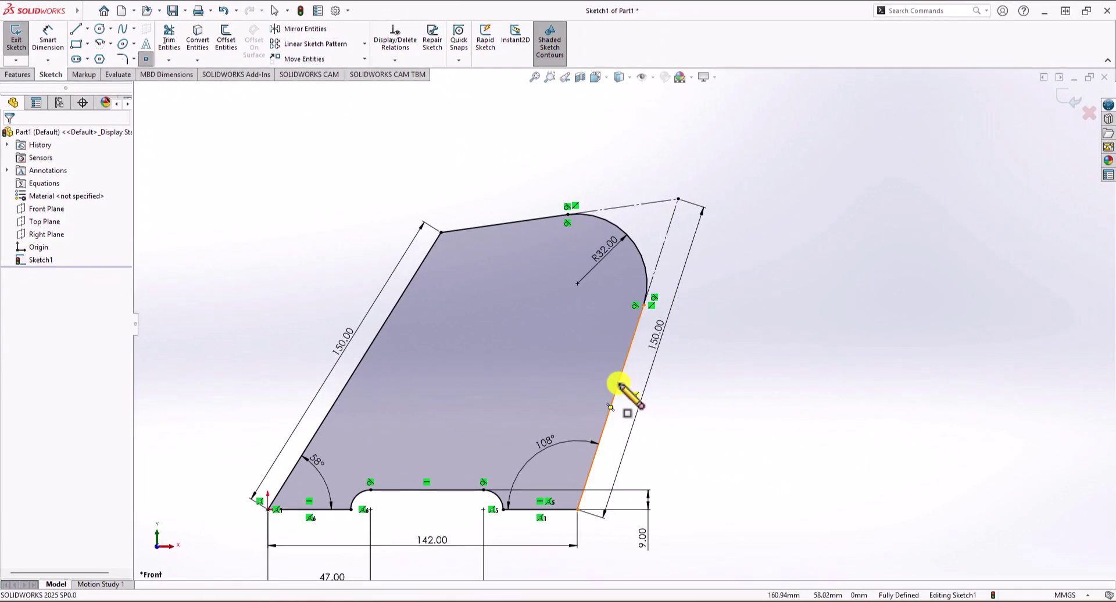
click(618, 383)
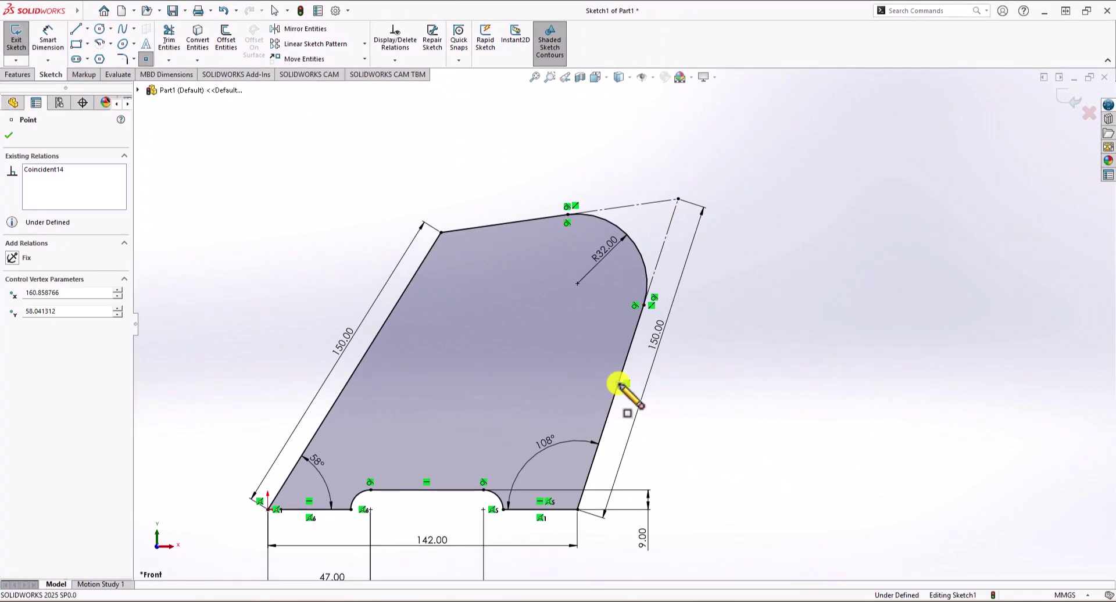
click(364, 354)
key(Escape)
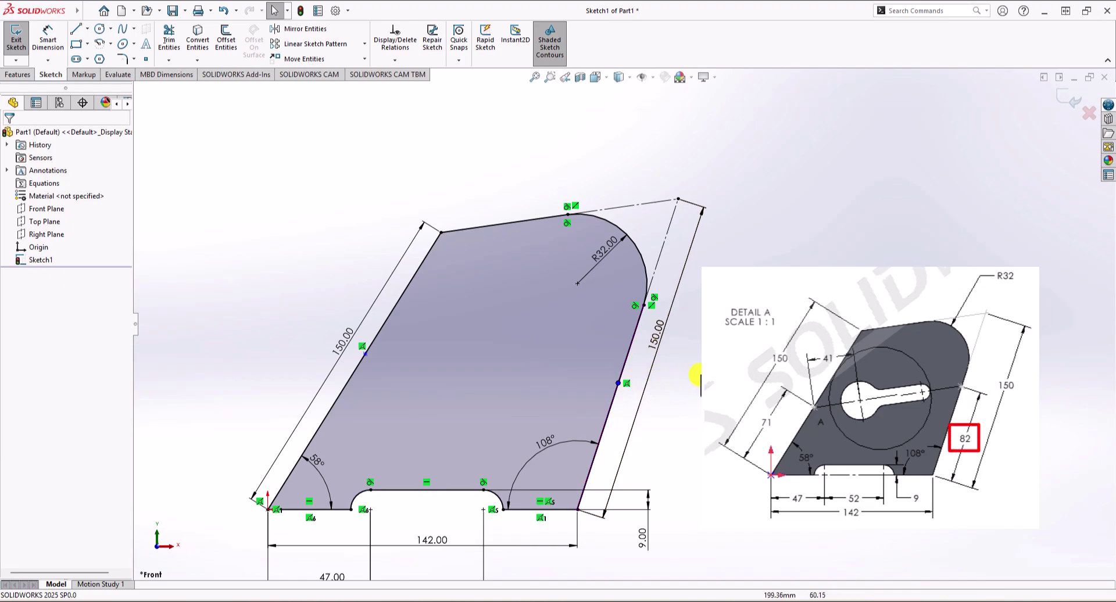
Dimension the right-edge point to the bottom-right corner at 82 mm
click(48, 39)
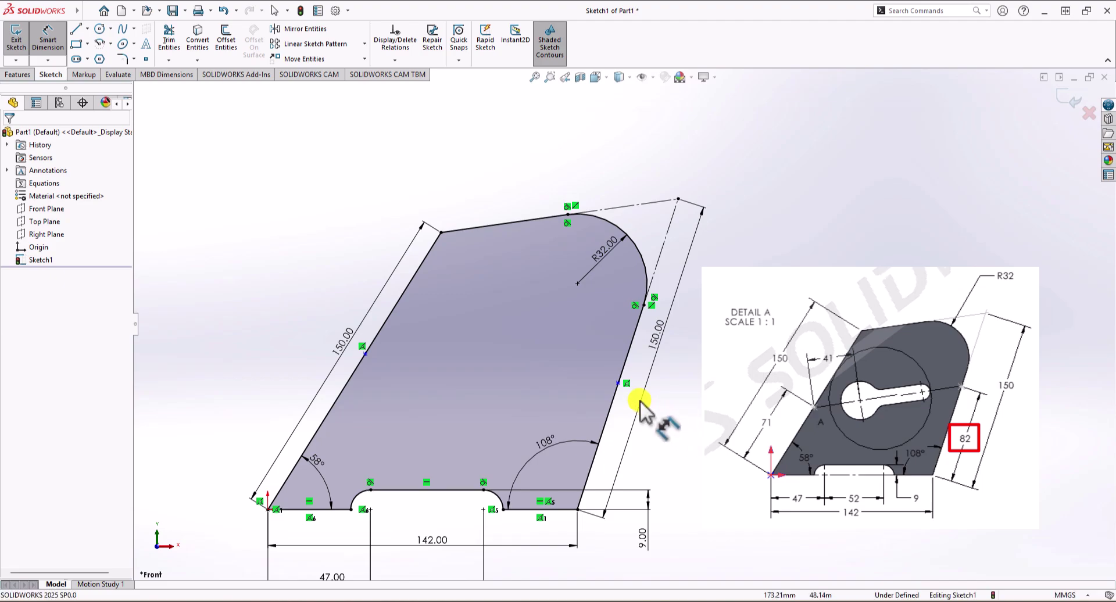
click(619, 384)
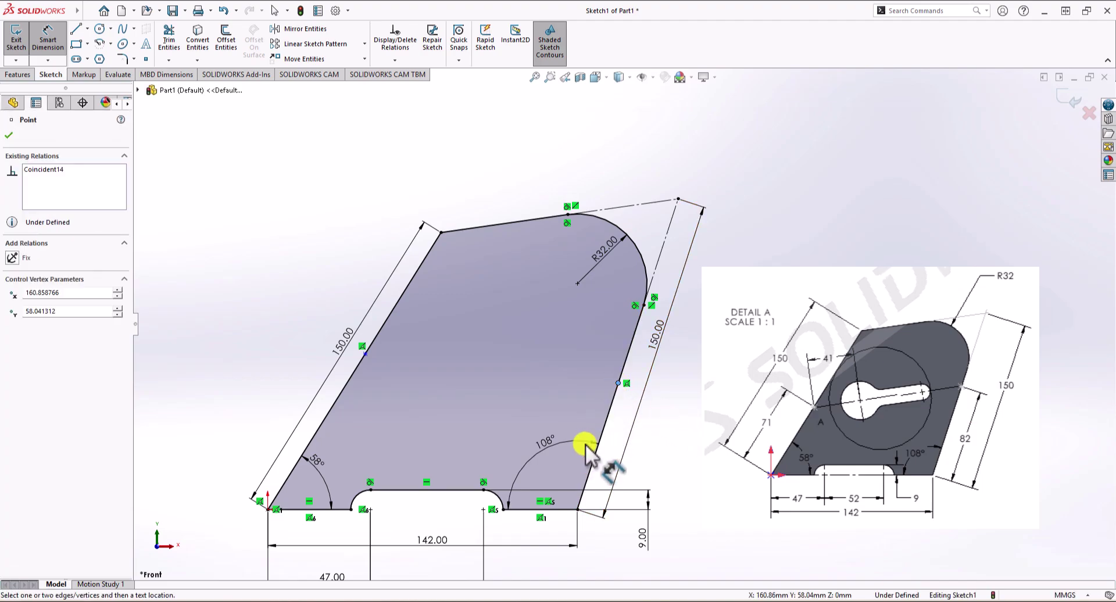
click(577, 510)
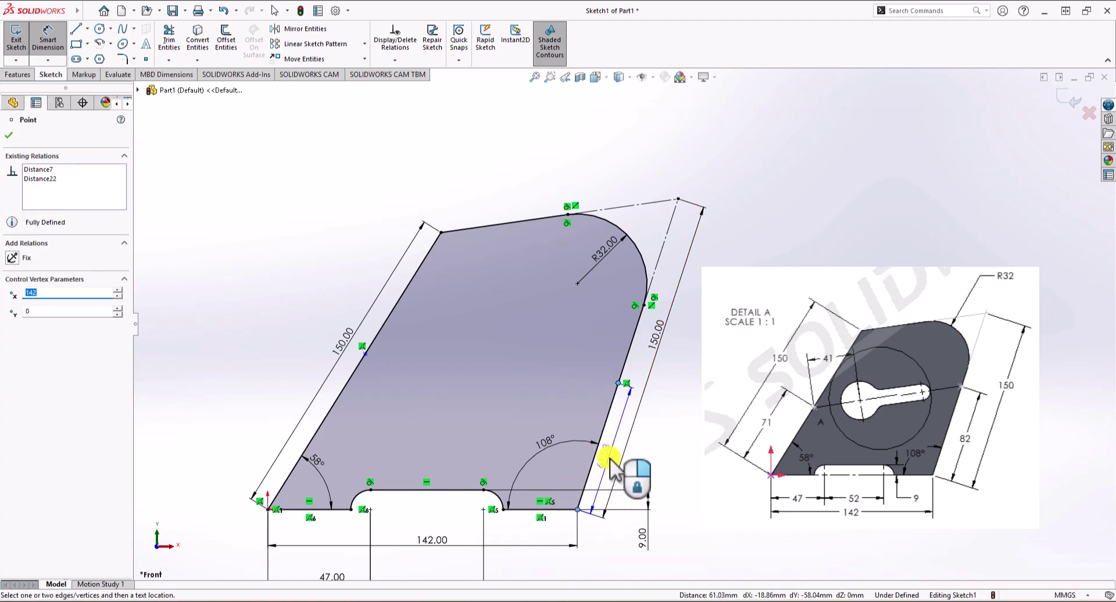
click(614, 468)
text(82.00mm)
key(Return)
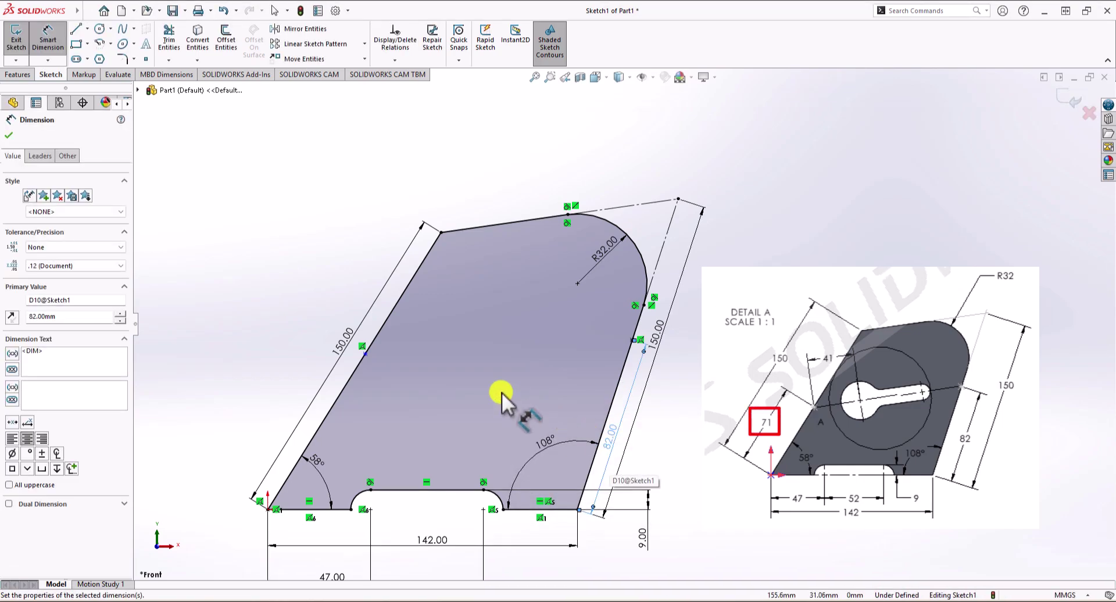
Dimension the left-edge point to the origin corner at 71 mm
click(365, 353)
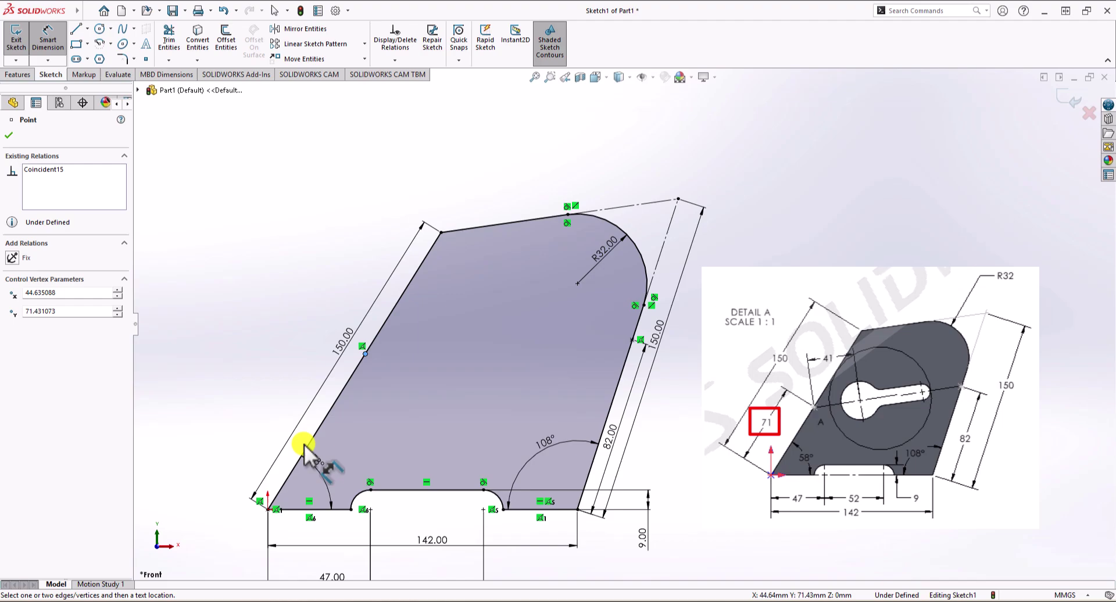
click(268, 509)
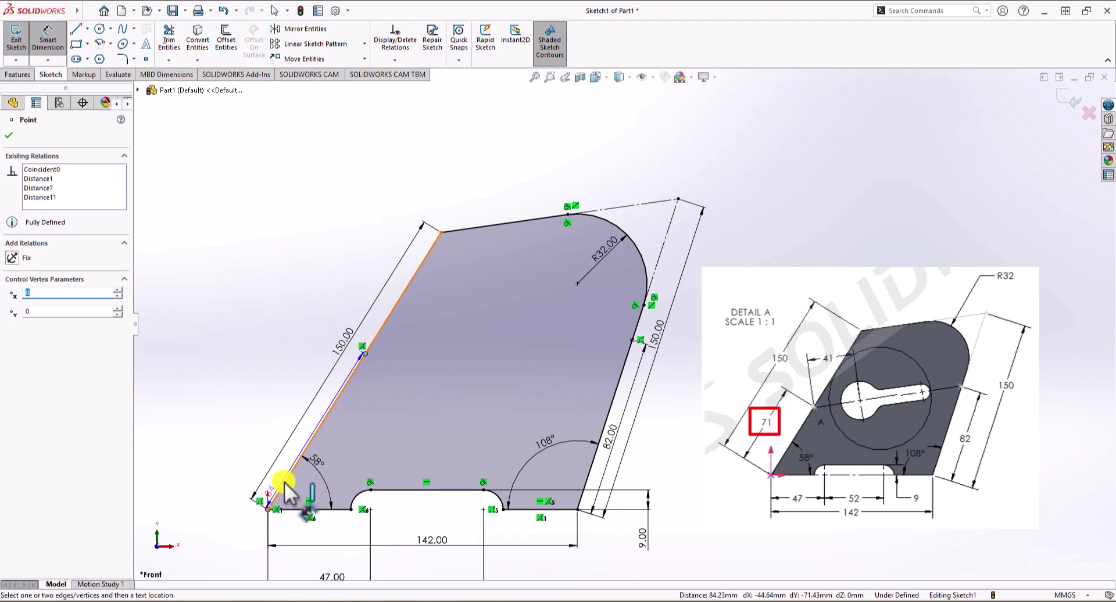
click(303, 444)
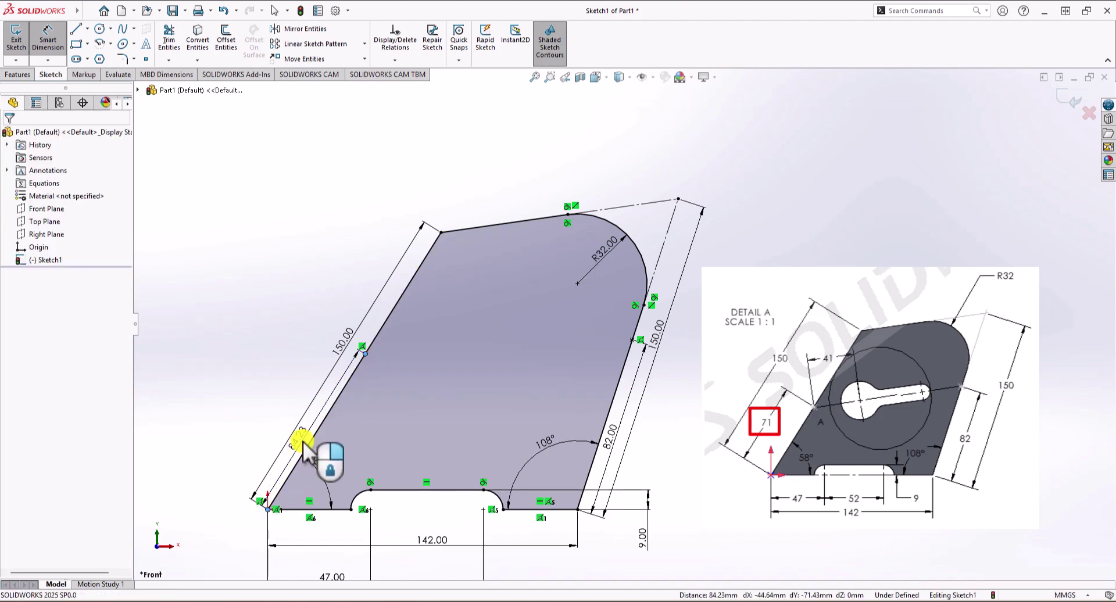
text(71)
key(Return)
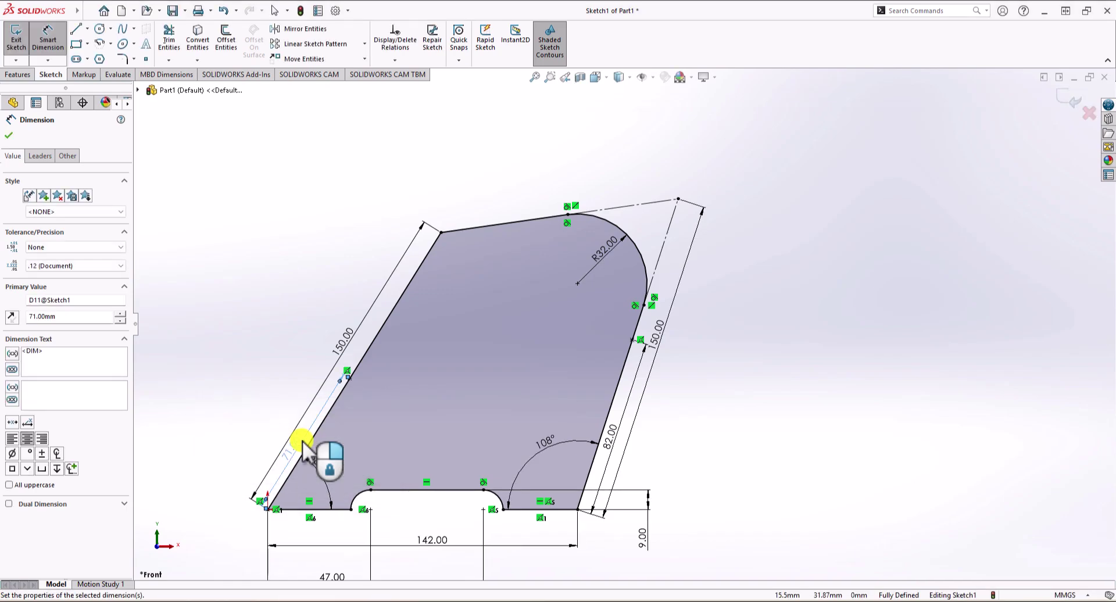
key(Escape)
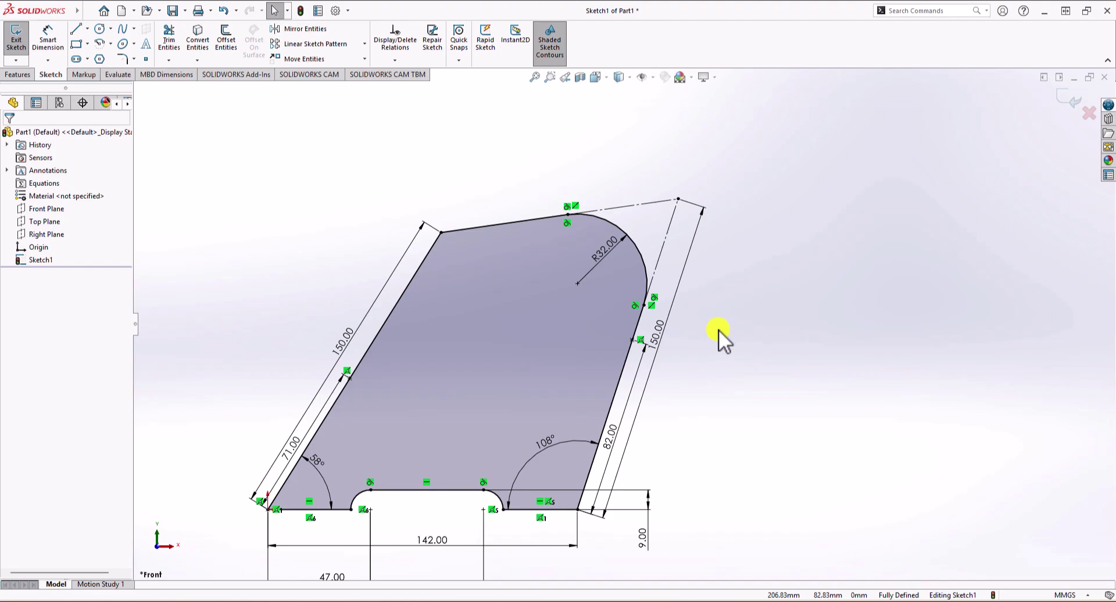
click(76, 30)
Draw a line from the left-edge point to the right-edge point and make it construction geometry
click(349, 376)
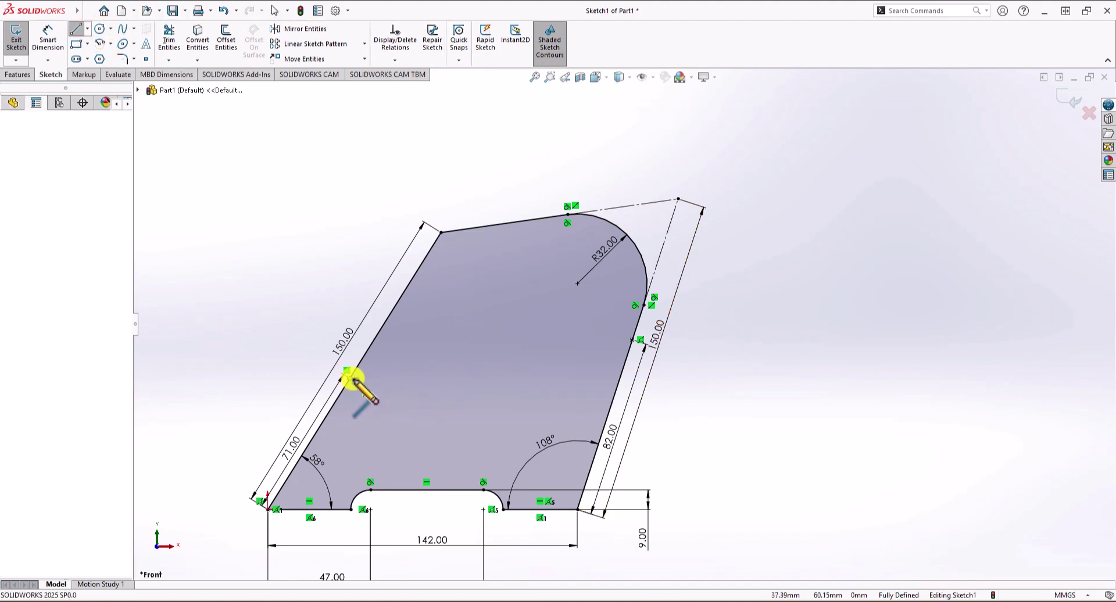
double_click(631, 342)
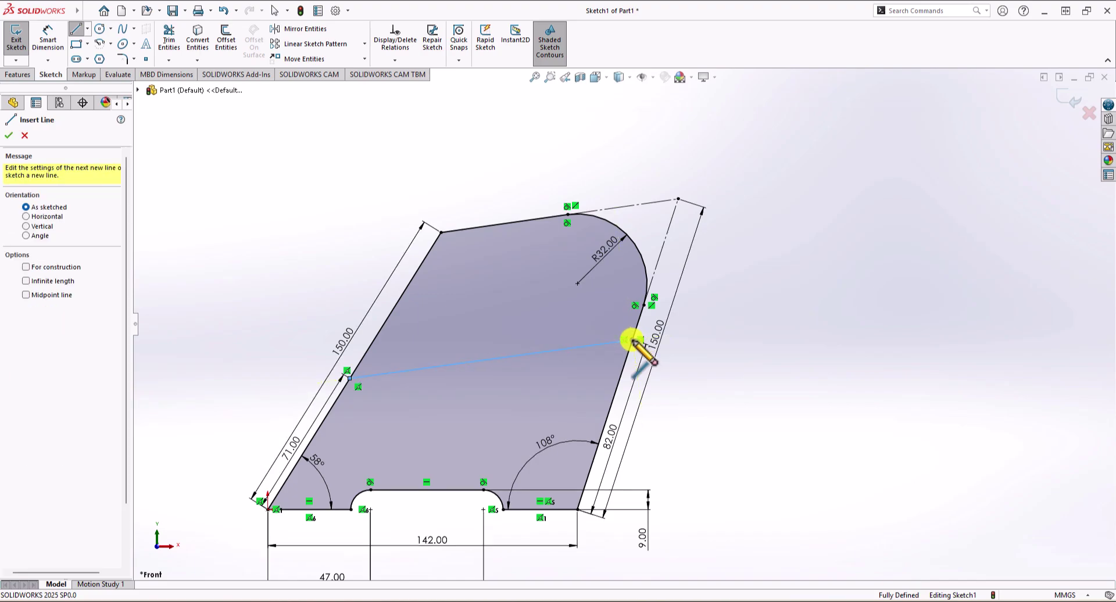
key(Escape)
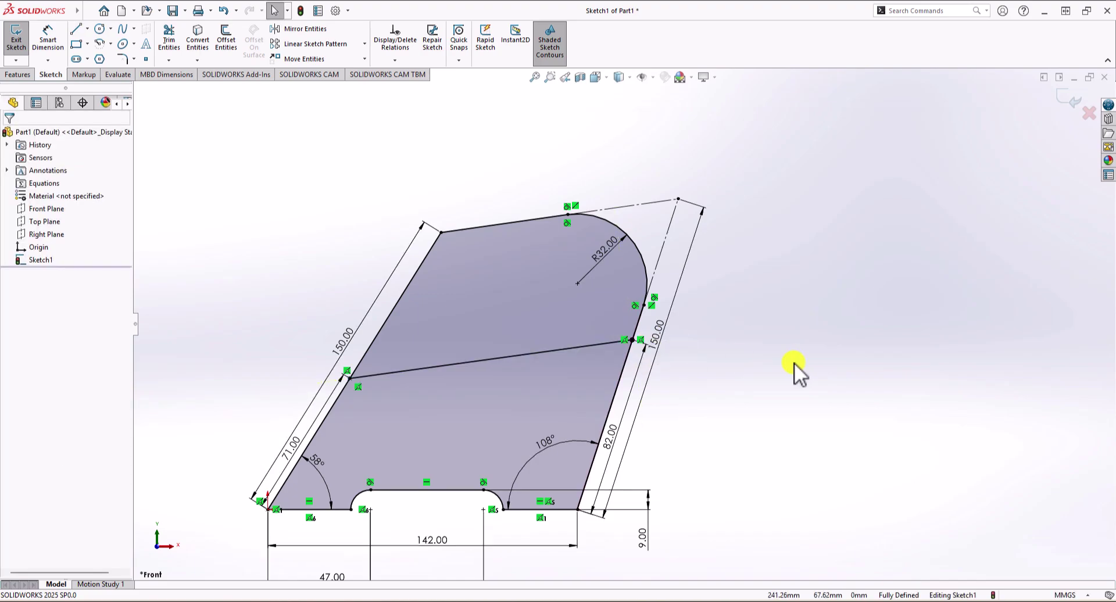
click(553, 350)
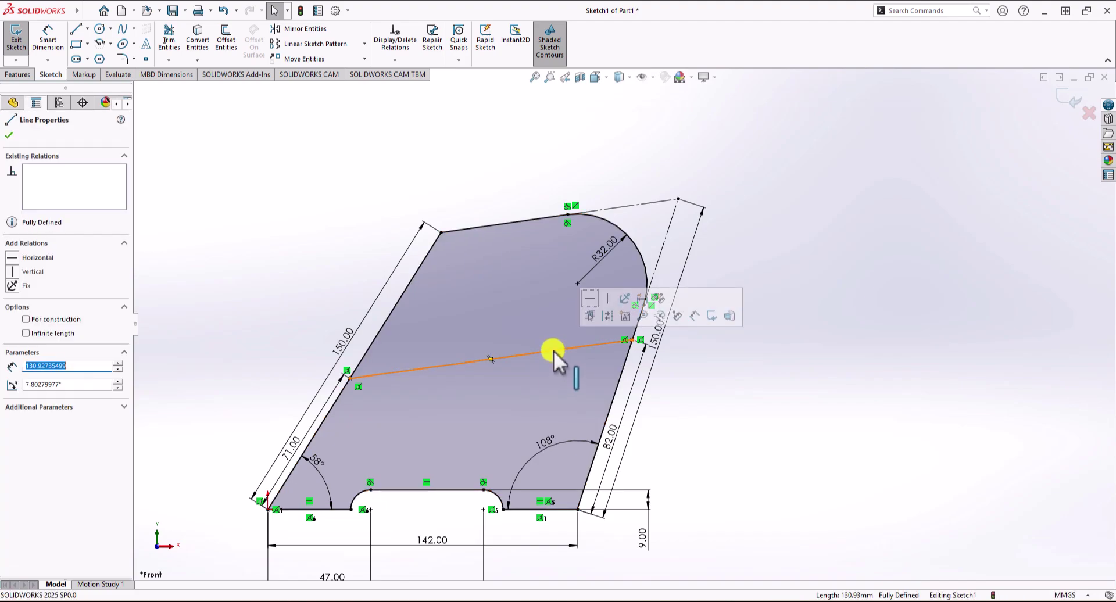
click(607, 316)
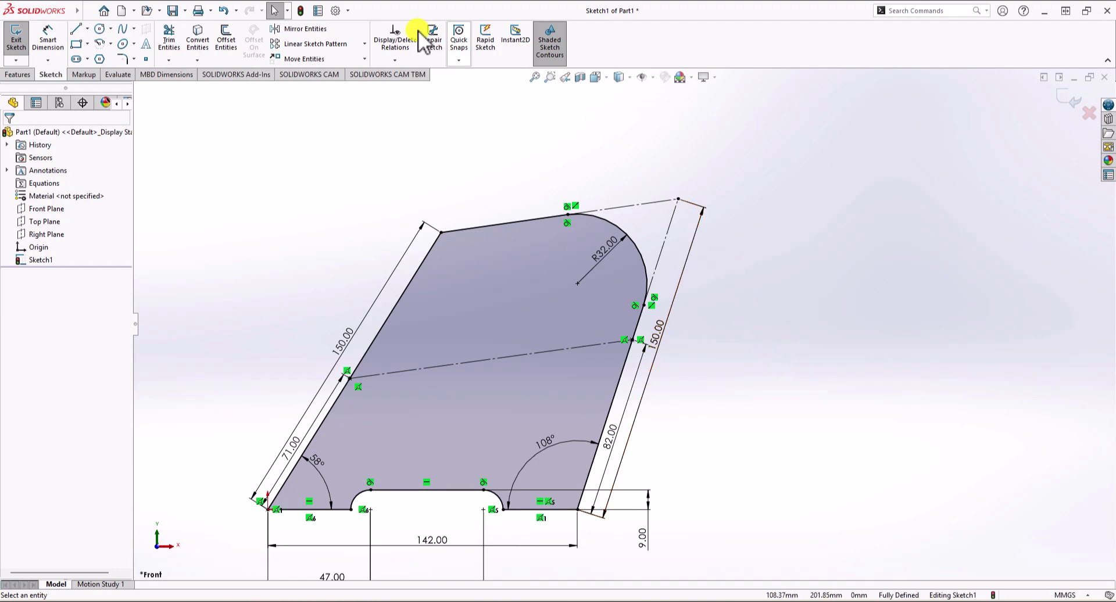
Sketch a large circle and a smaller circle to its right, both centred on the construction line
click(100, 29)
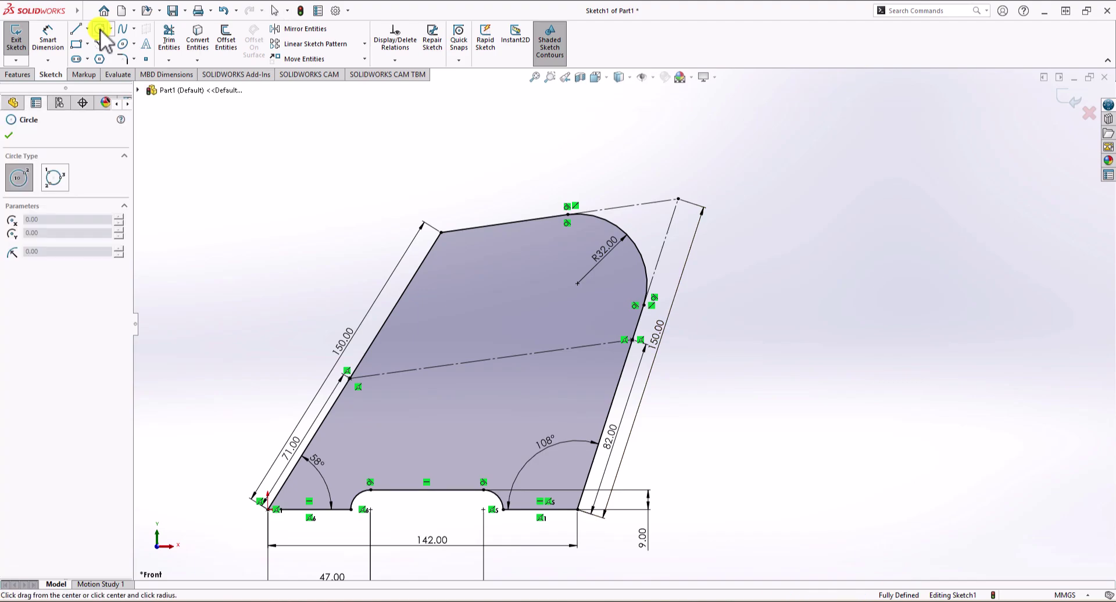
click(426, 369)
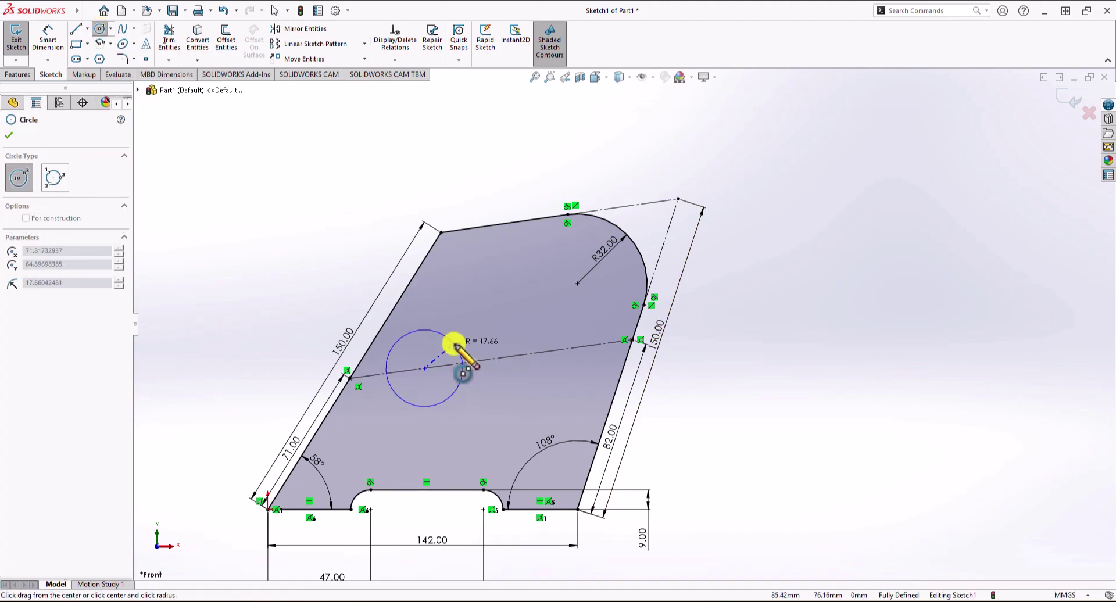
click(454, 347)
click(553, 351)
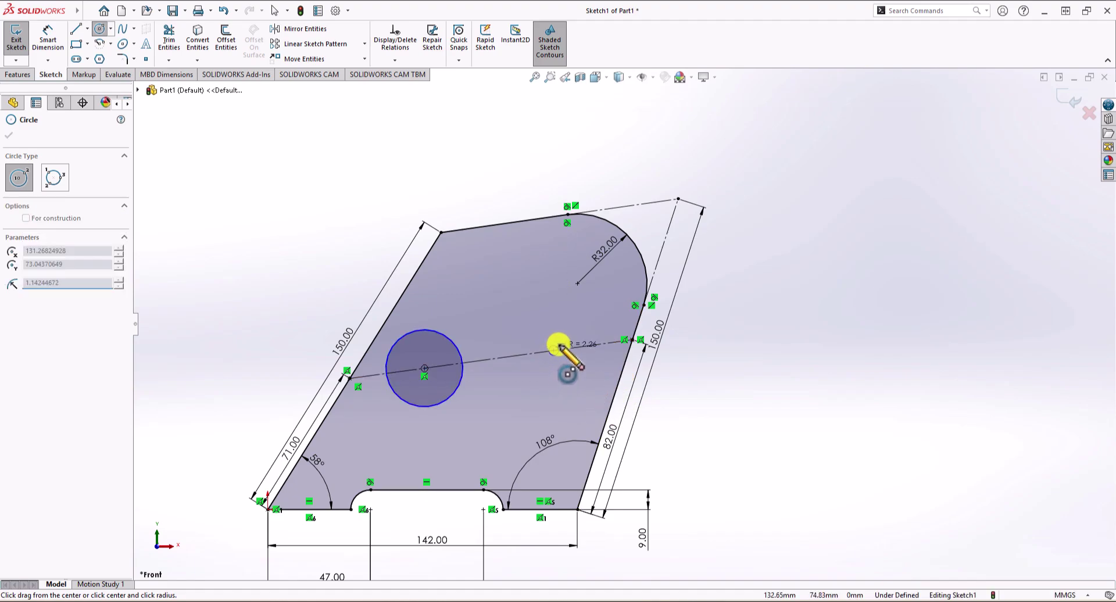
click(561, 336)
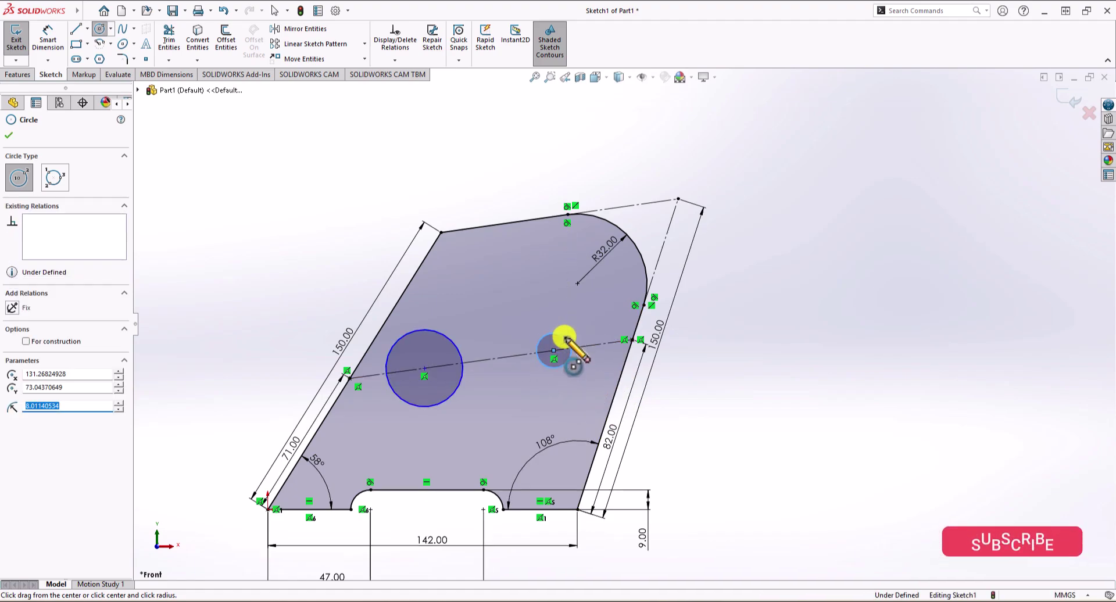
key(Escape)
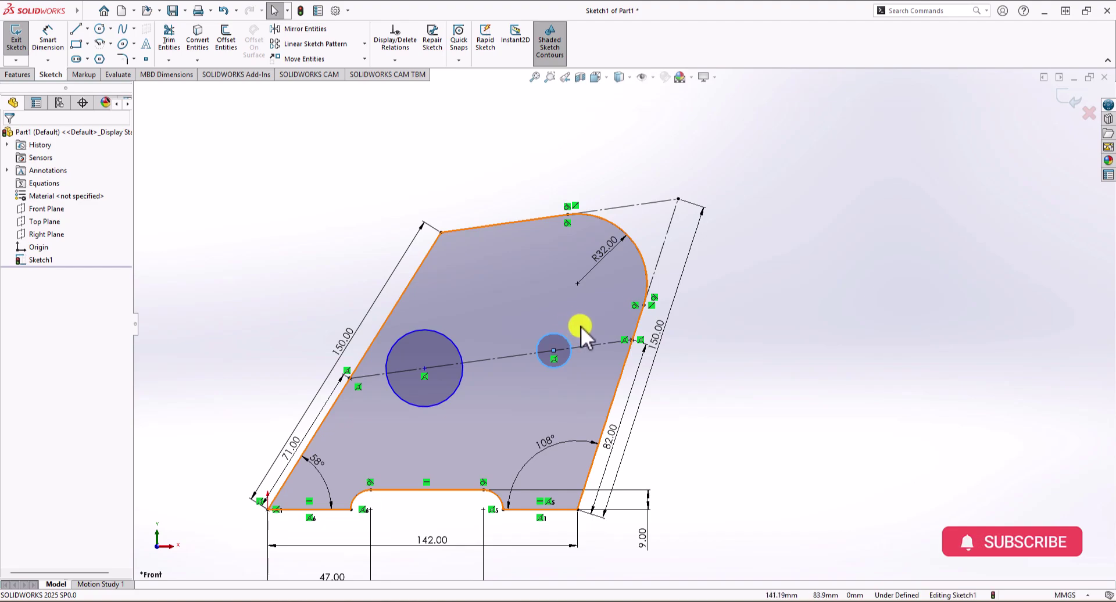
Draw upper and lower slot lines joining the small circle to the large circle
click(76, 29)
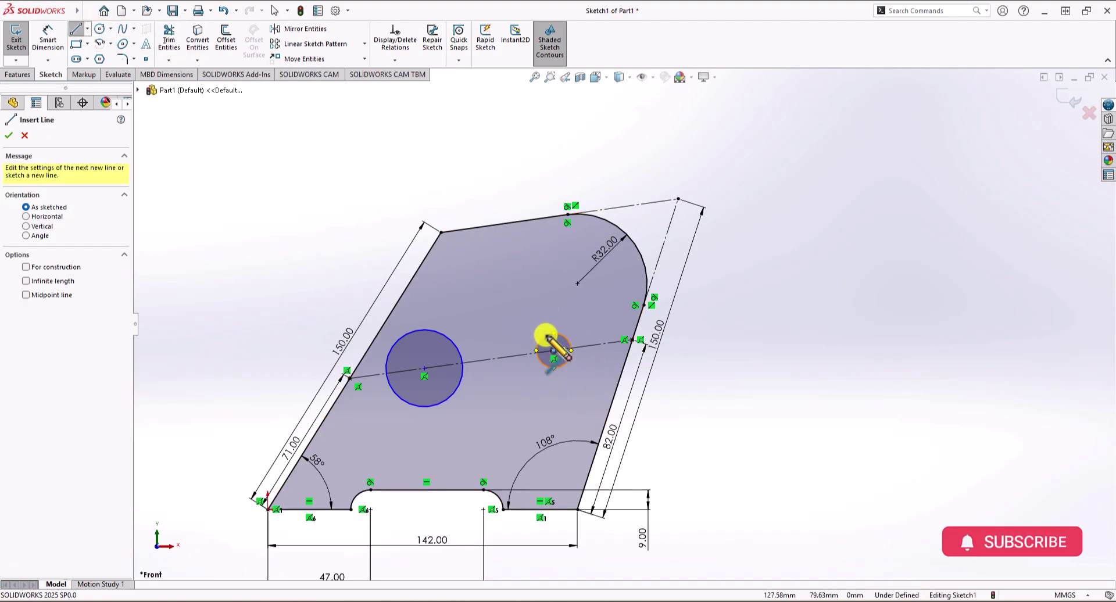
click(493, 342)
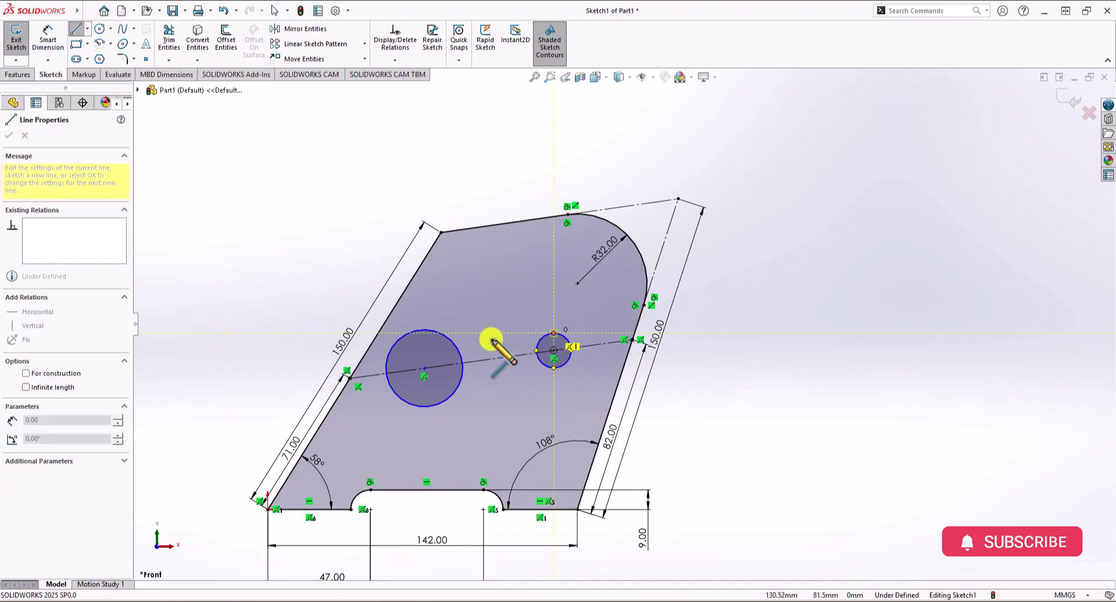
double_click(455, 344)
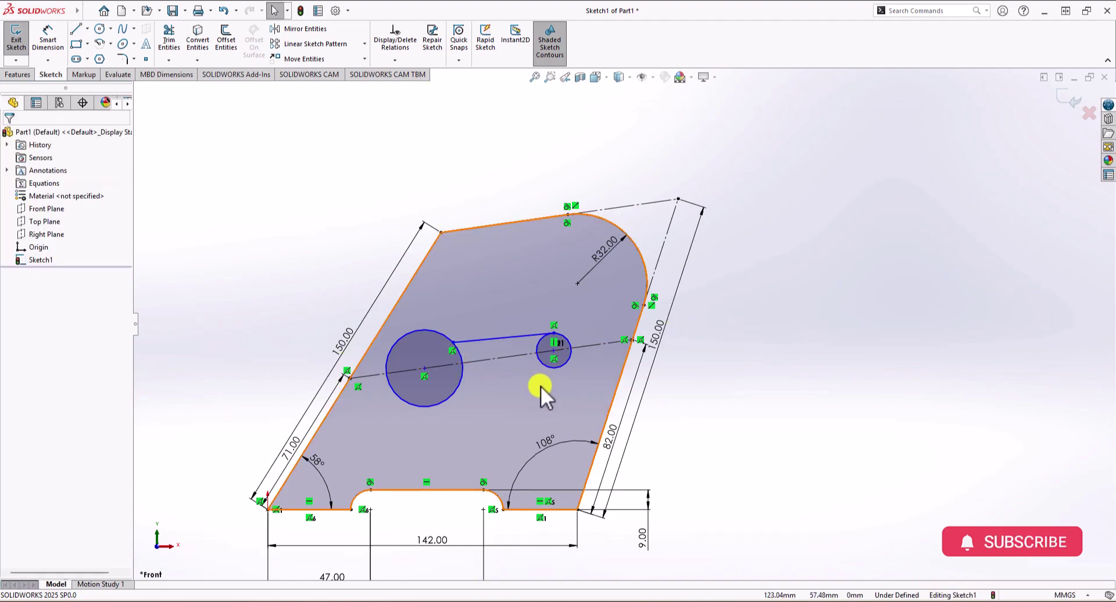
click(554, 368)
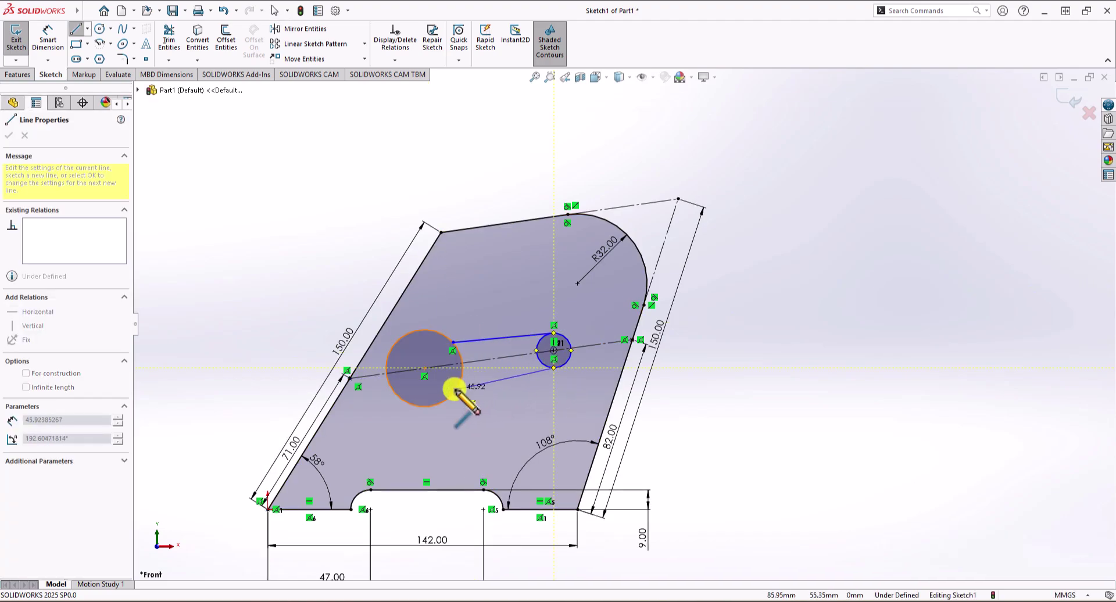
click(456, 390)
key(Escape)
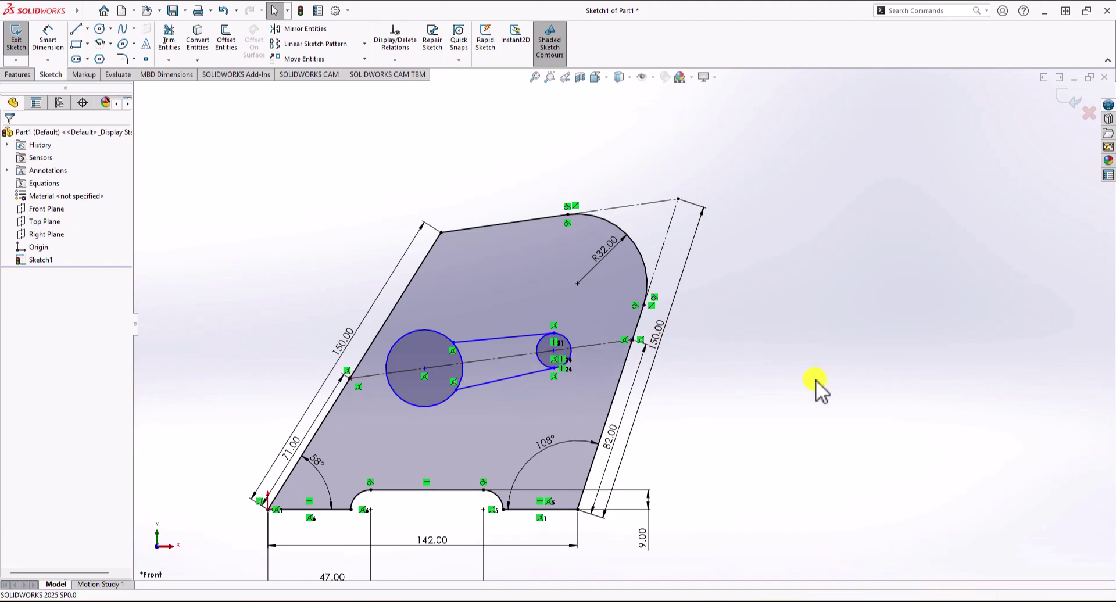
Make both the upper and lower slot lines parallel to the centreline
click(509, 339)
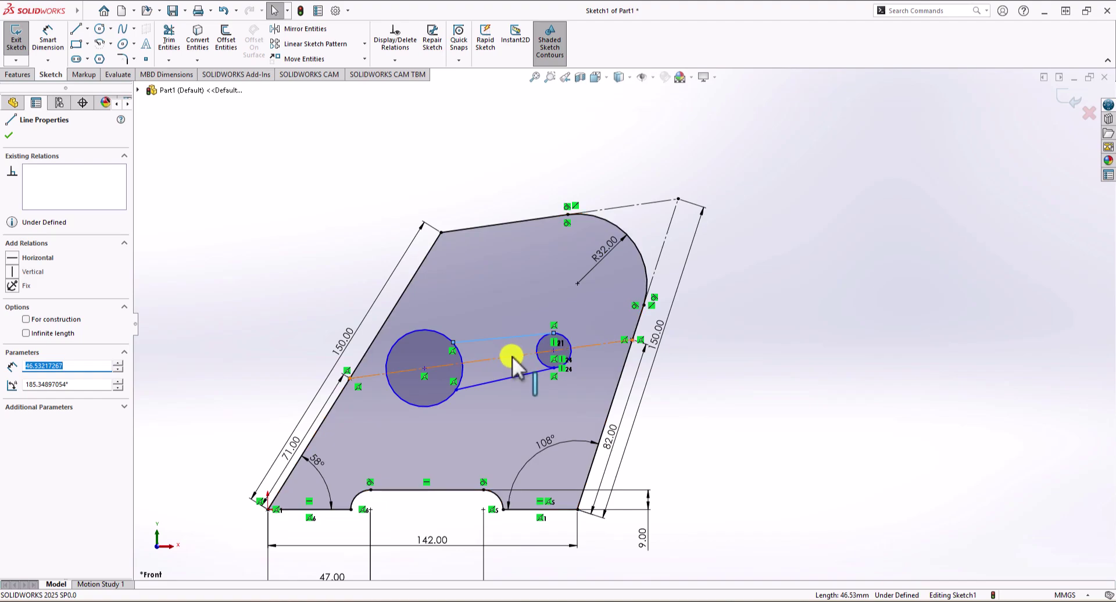
ctrl+click(511, 356)
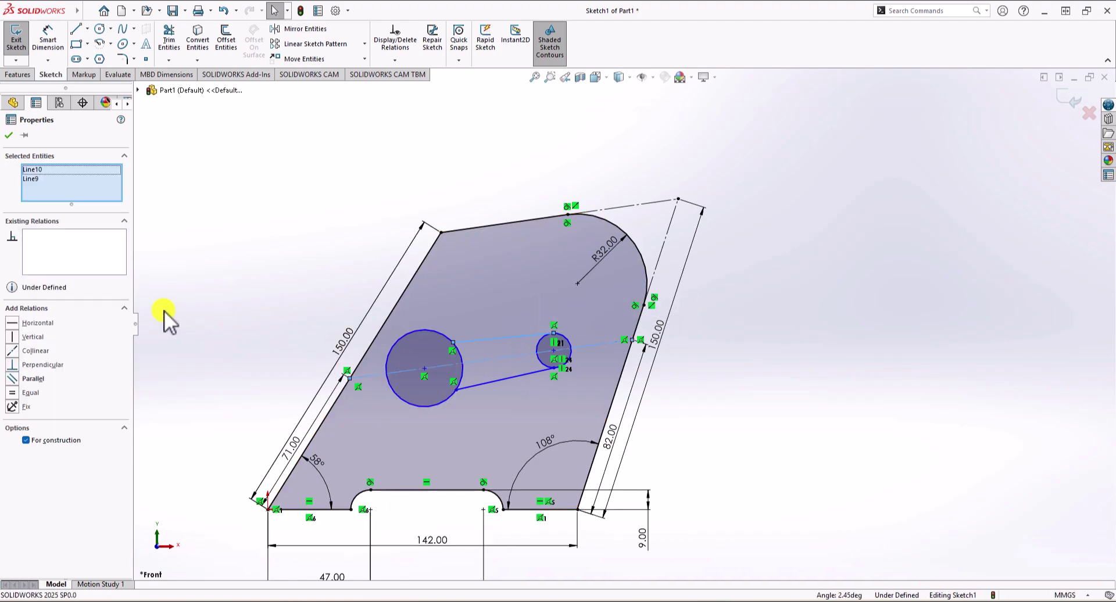
click(14, 380)
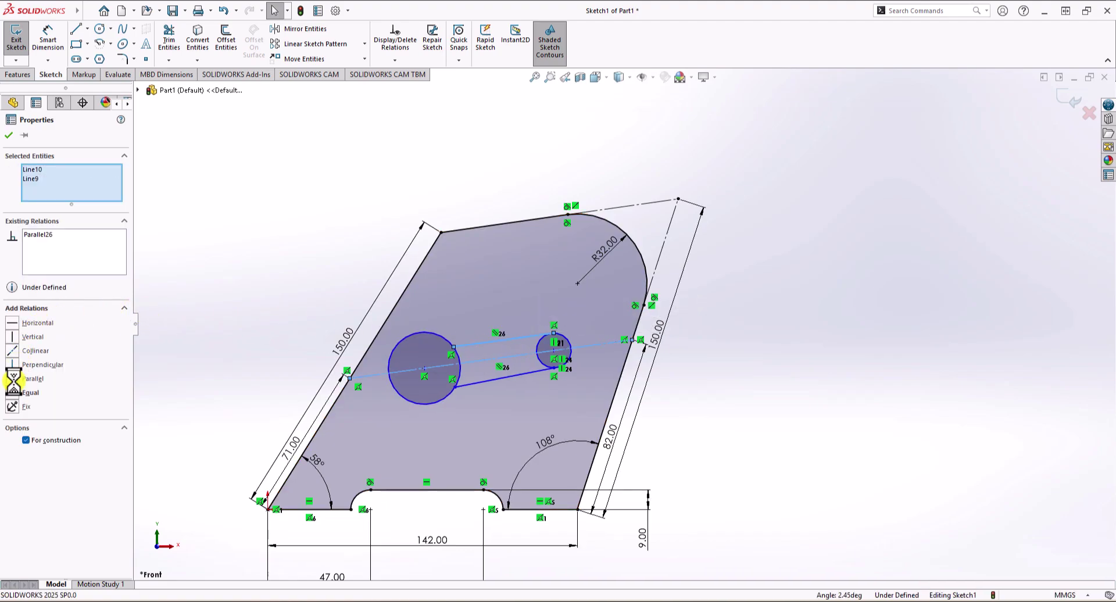
click(767, 412)
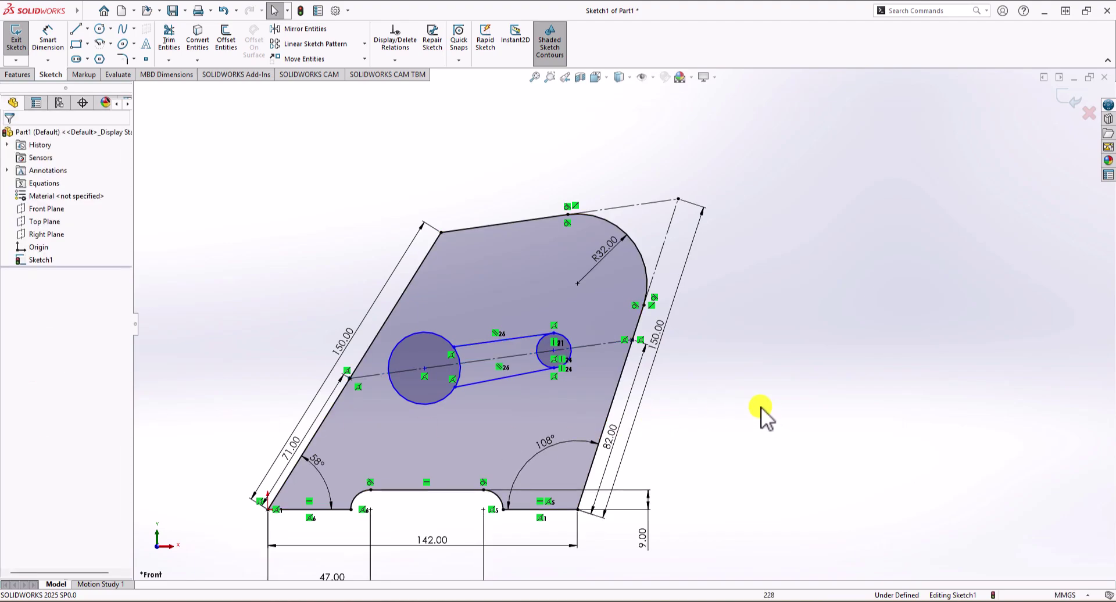
click(515, 375)
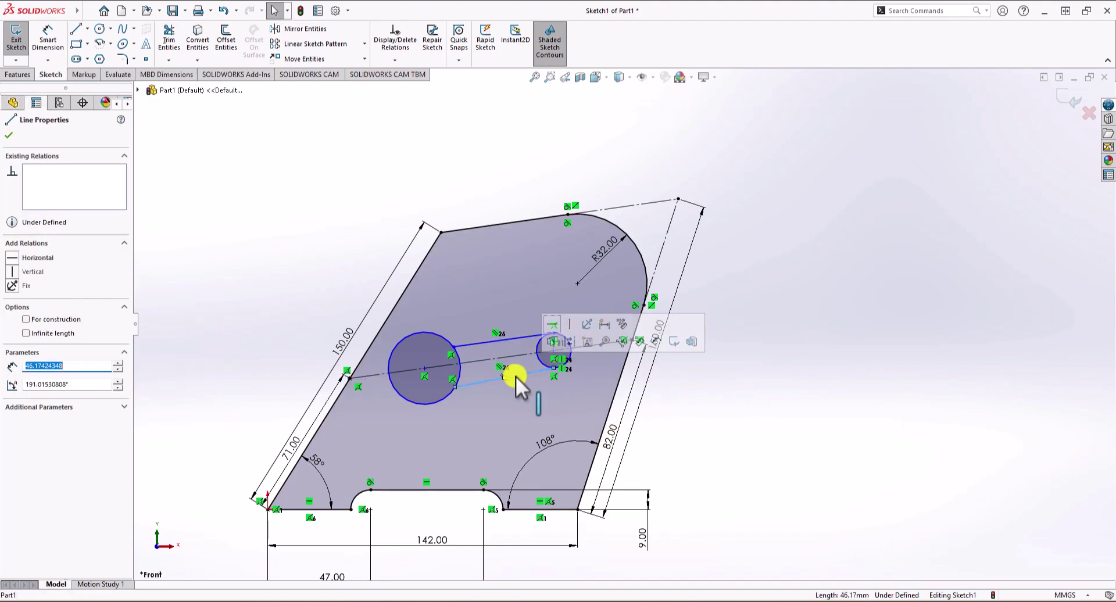
ctrl+click(517, 357)
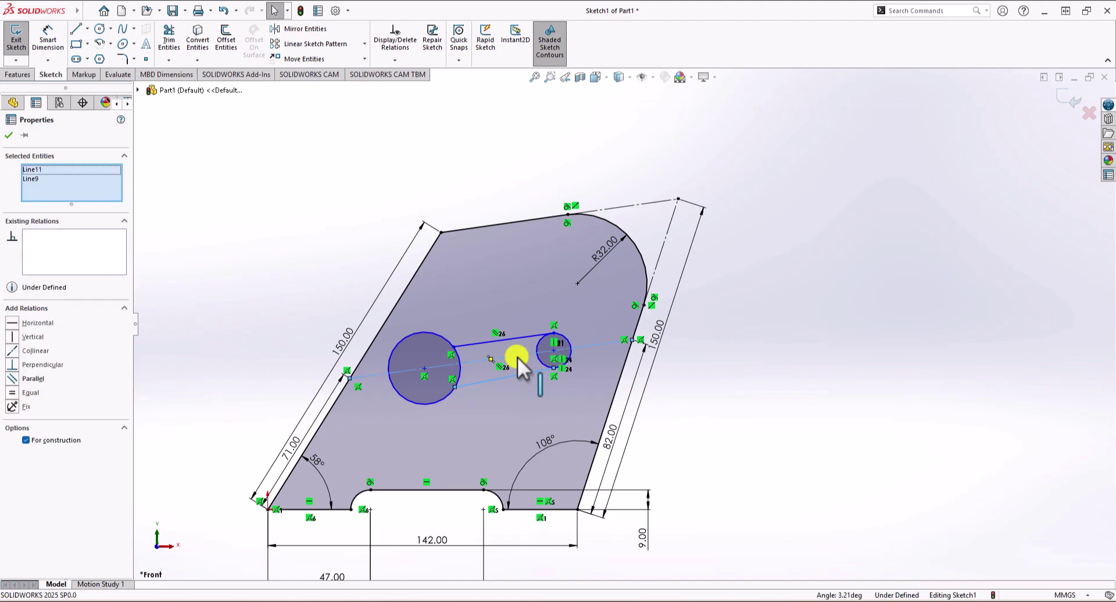
click(12, 379)
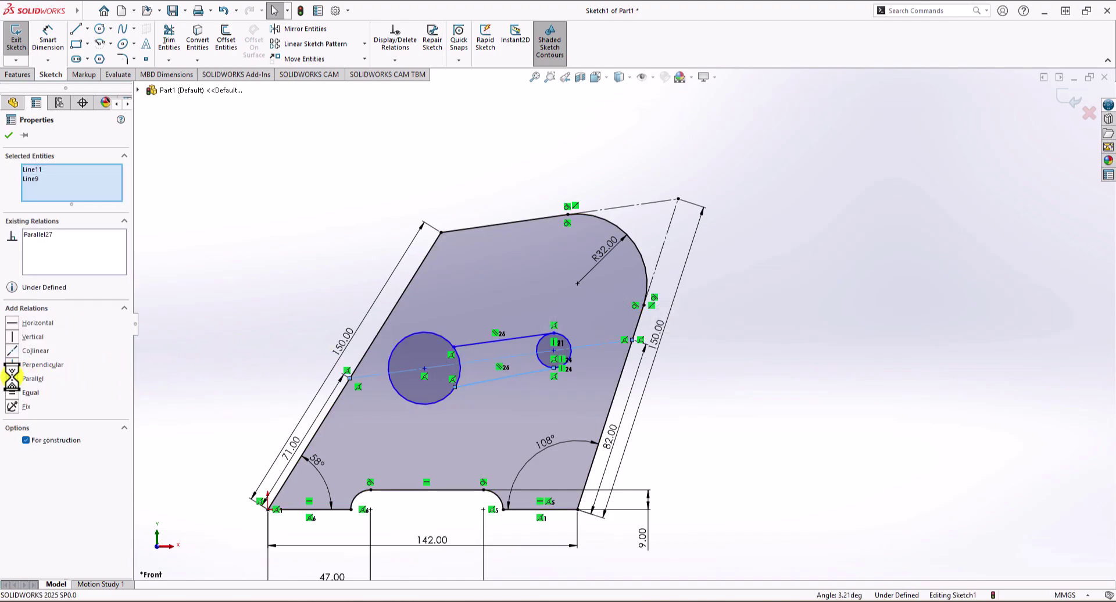
click(753, 433)
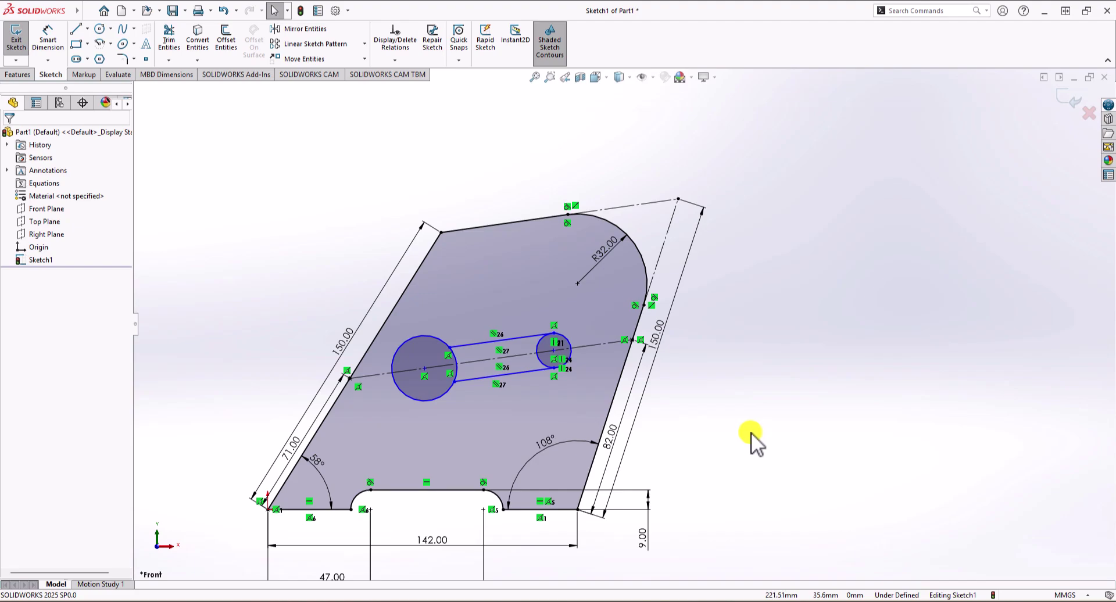
Dimension the large keyhole circle to Ø34 (entered as 2*17) and the small circle to Ø14
click(56, 39)
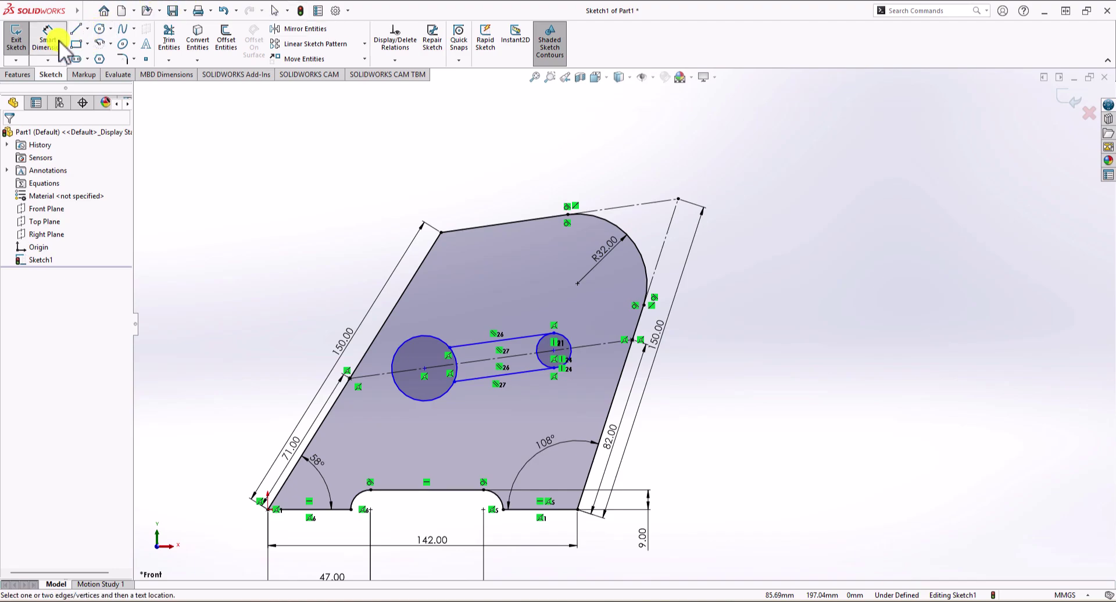
click(410, 340)
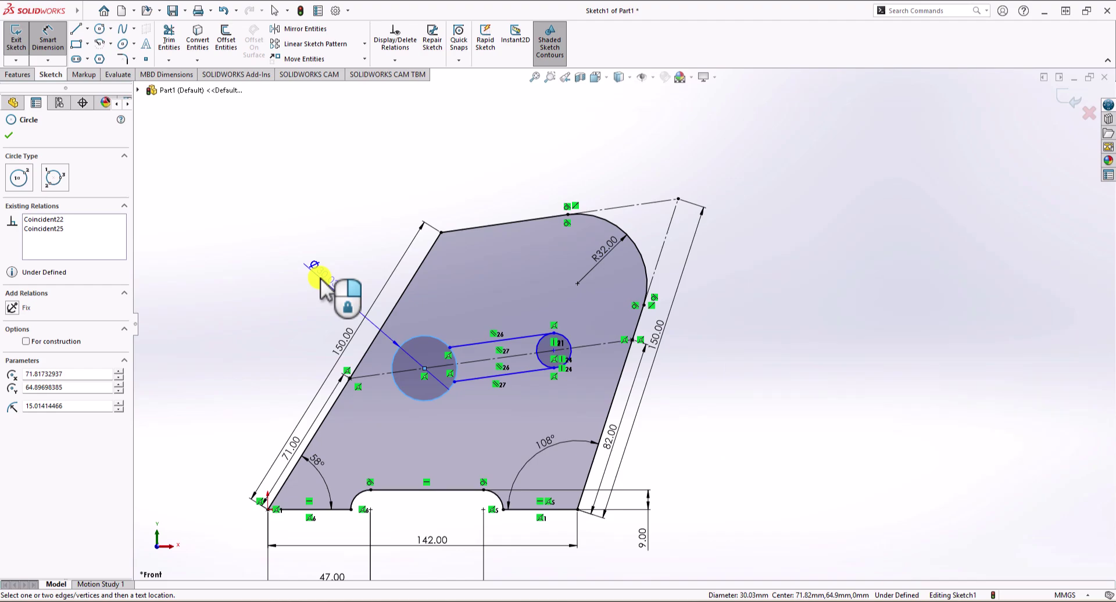
click(322, 285)
text(2)
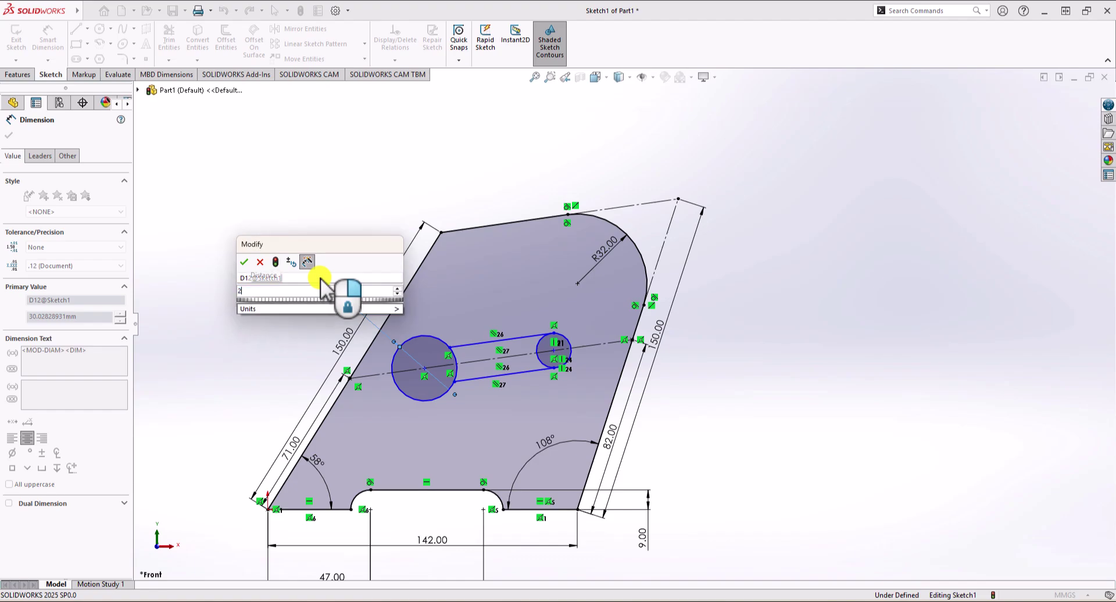
text(*17)
key(Return)
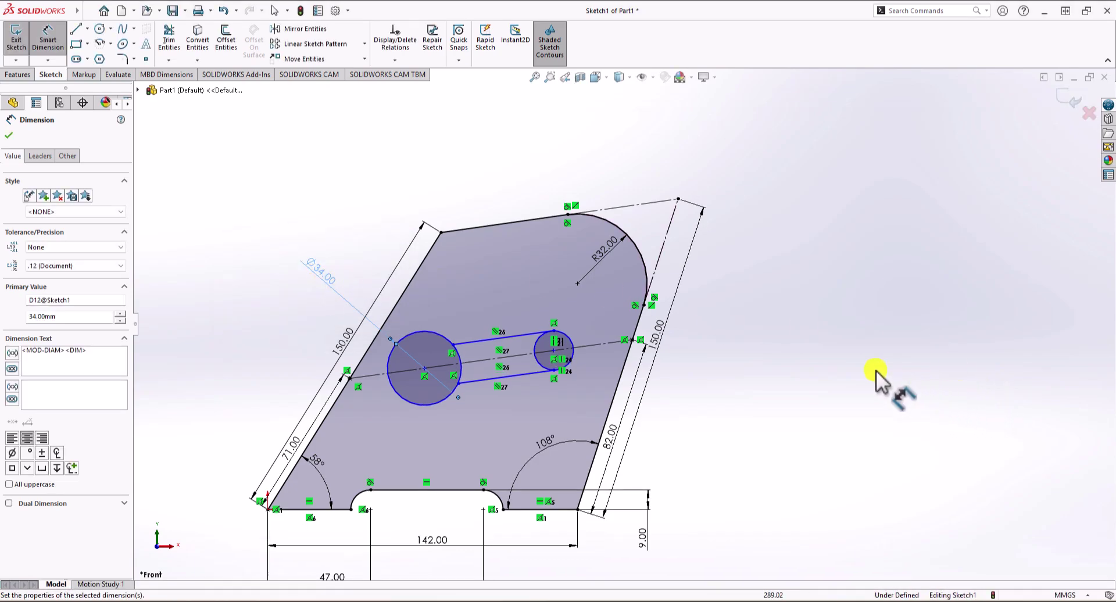
click(570, 342)
click(582, 308)
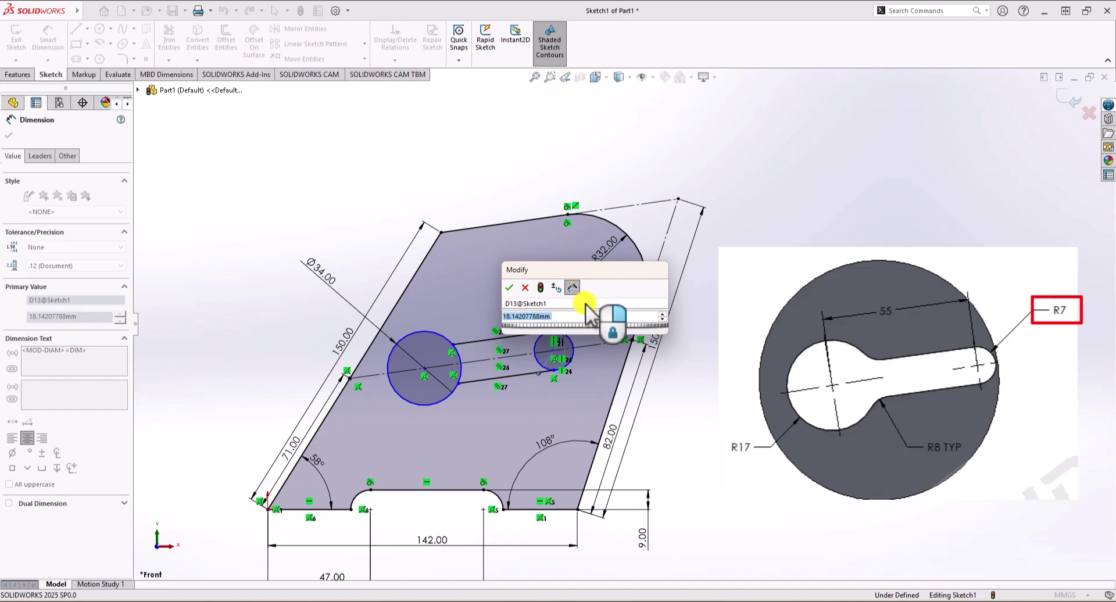
text(14)
key(Return)
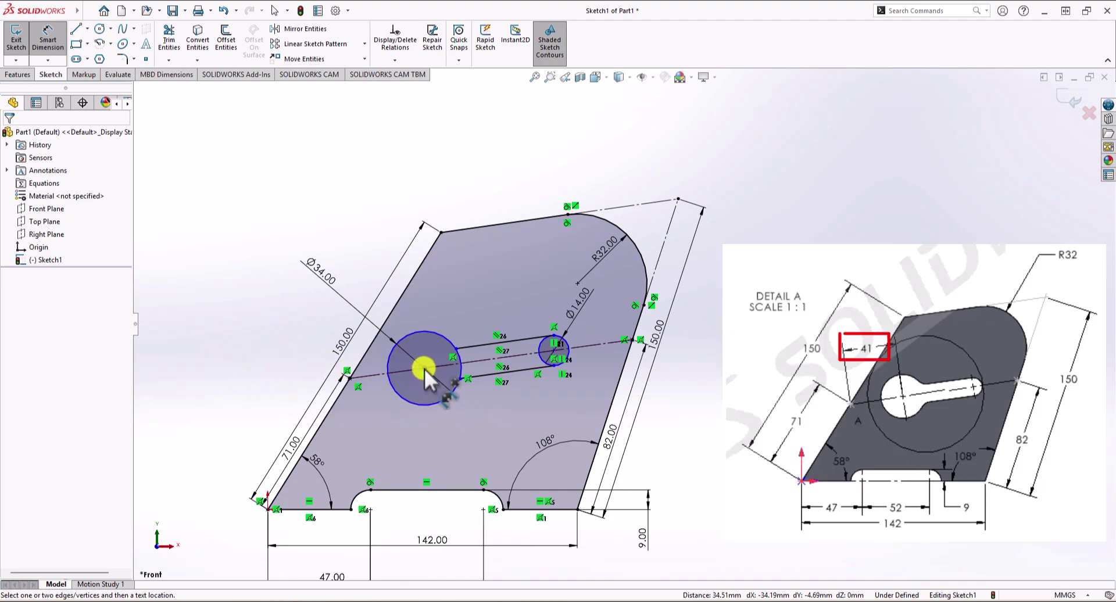
Dimension the large circle centre 41 mm from the left edge and the two centres 55 mm apart
click(424, 369)
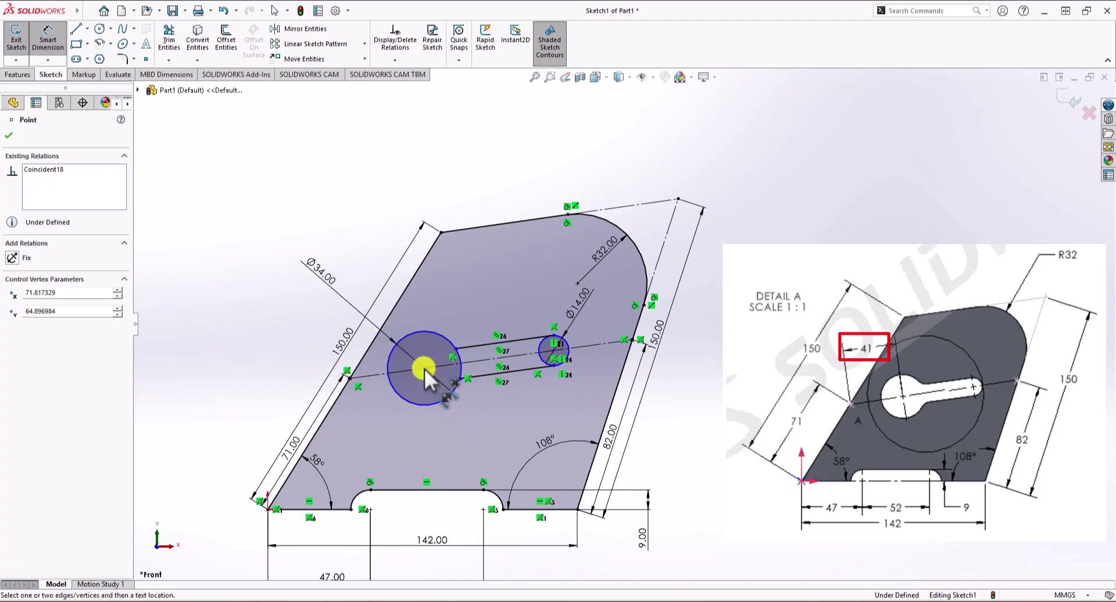
click(349, 380)
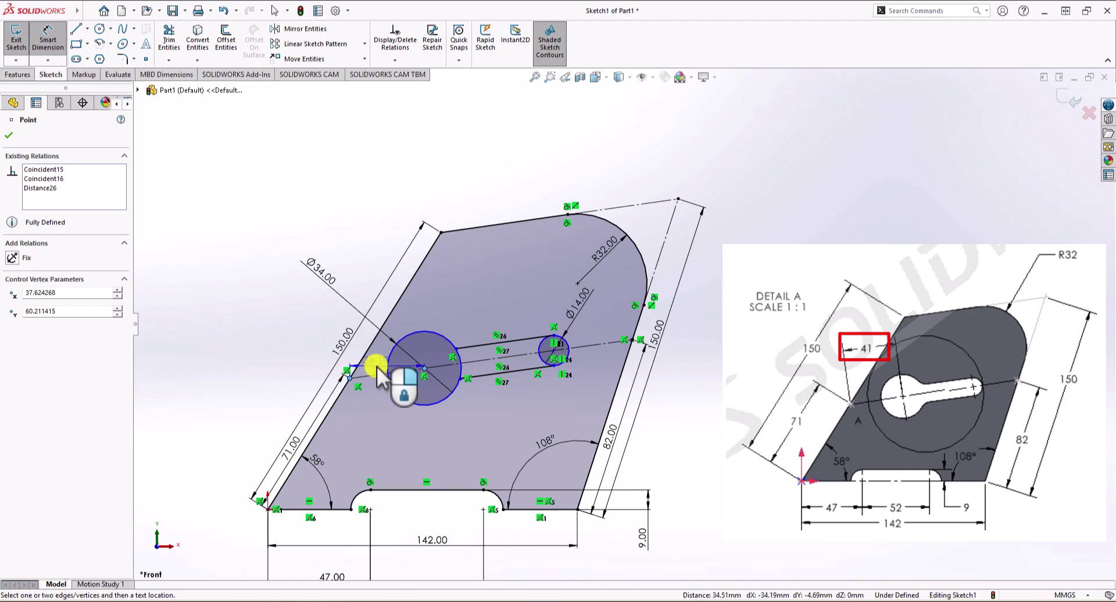
click(376, 371)
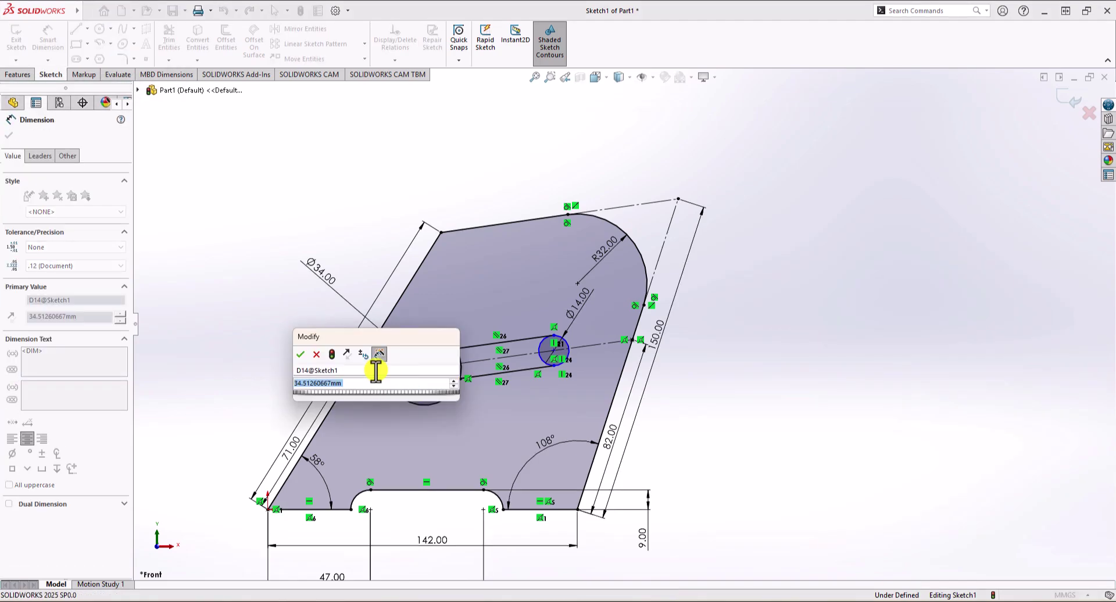
text(41)
key(Return)
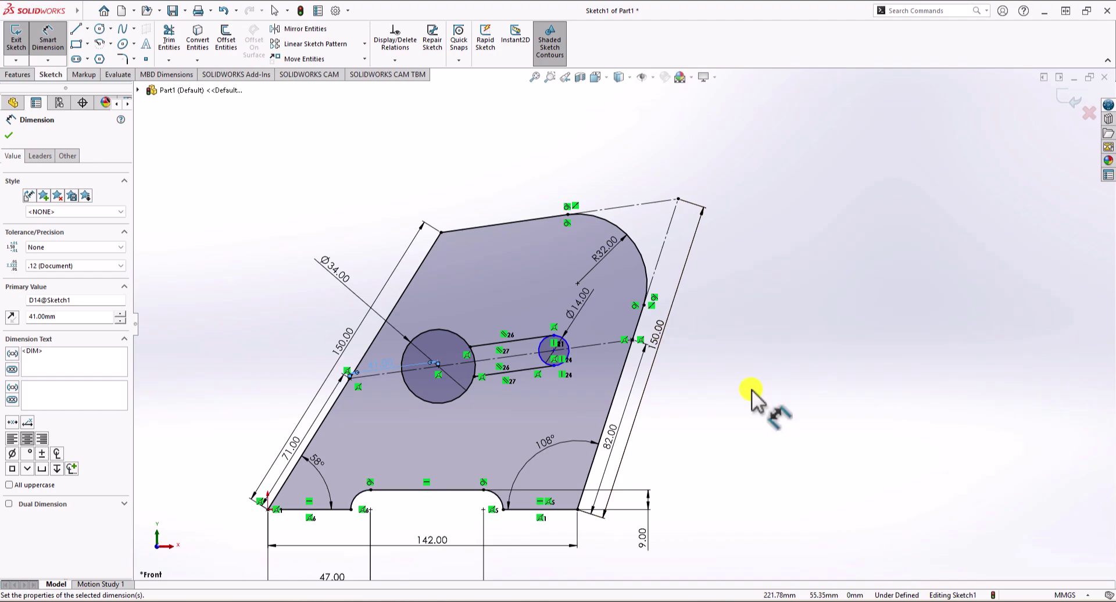
click(439, 368)
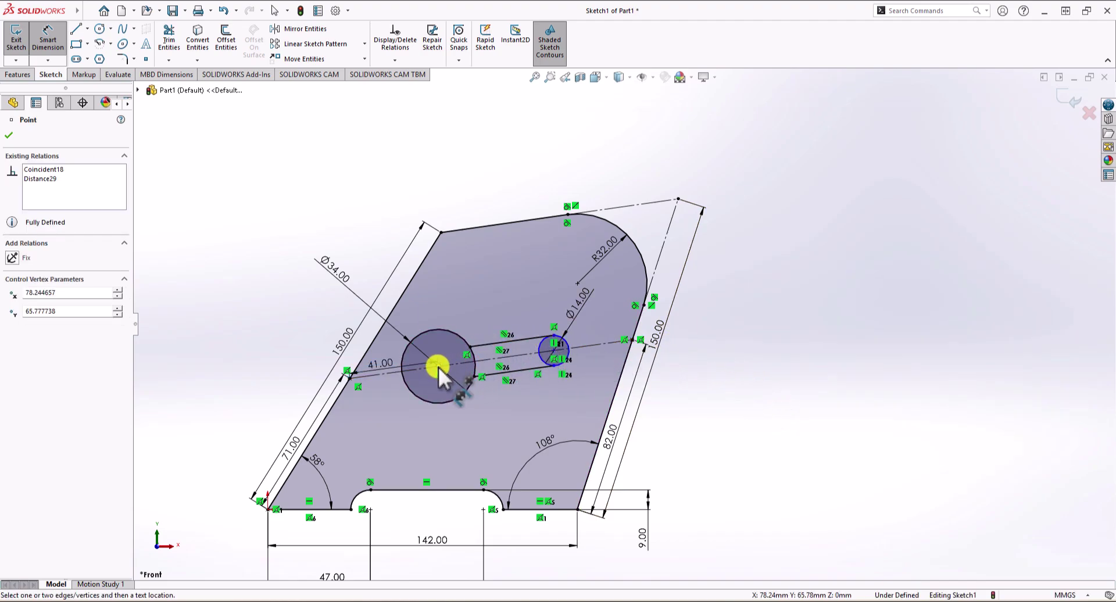
click(554, 351)
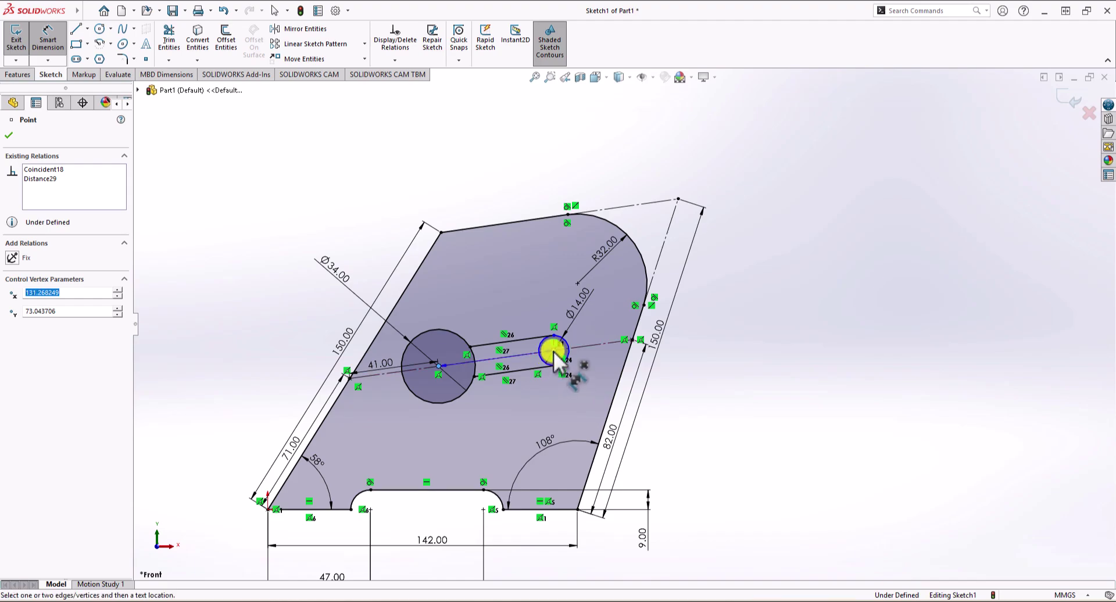
click(509, 359)
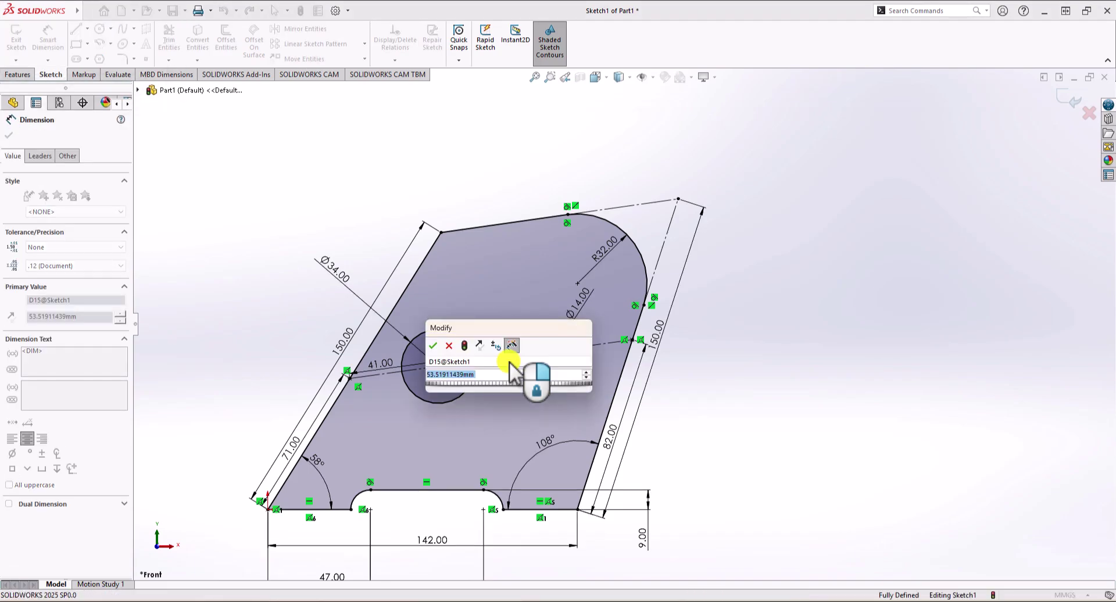
text(55)
key(Return)
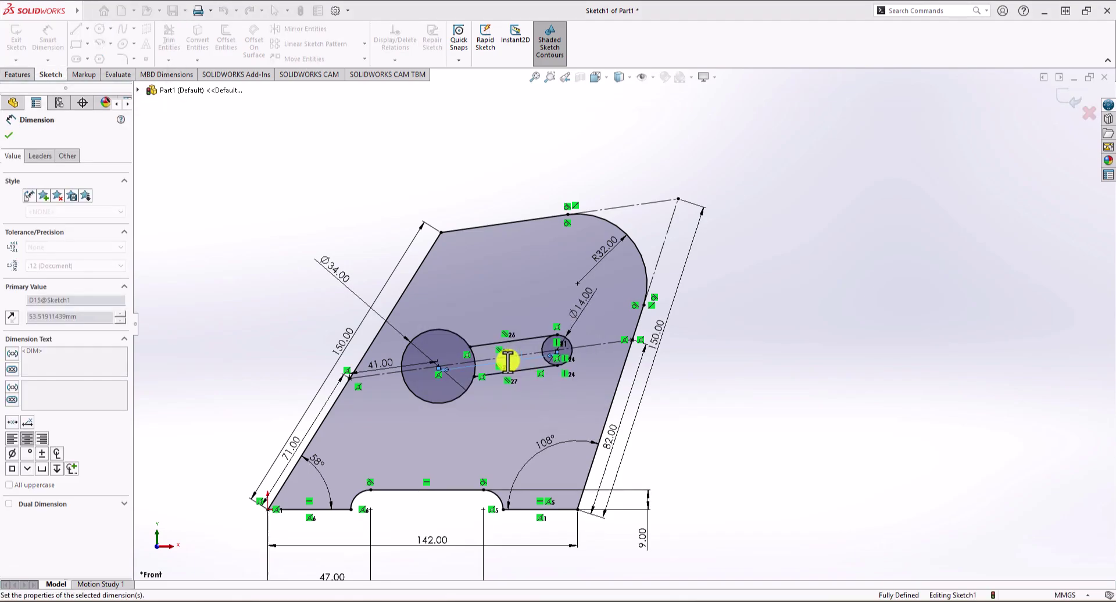
key(Escape)
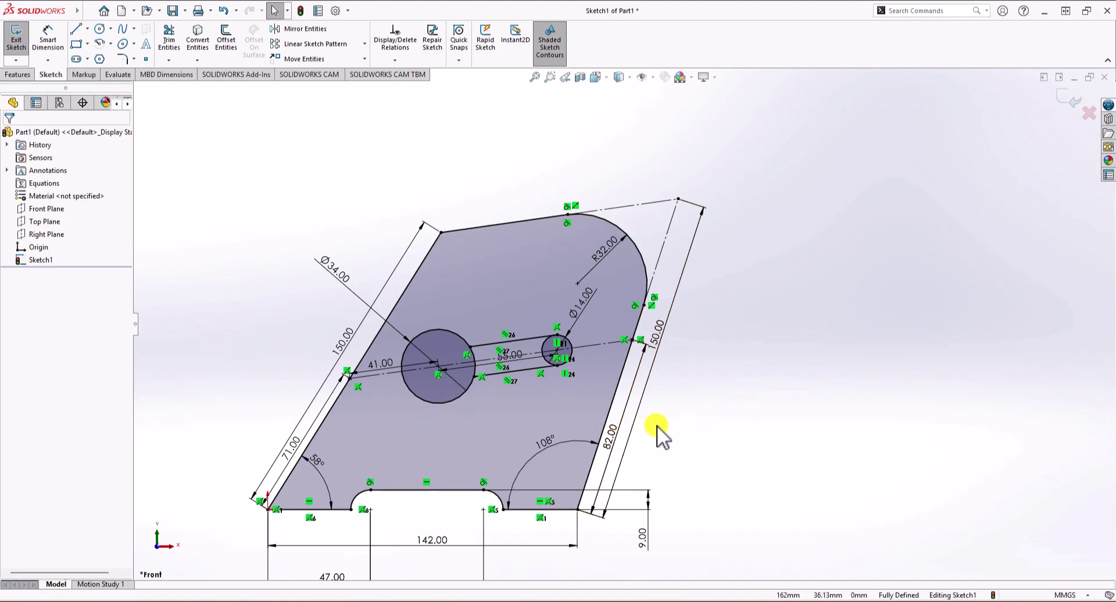
scroll(491, 427, down, 2)
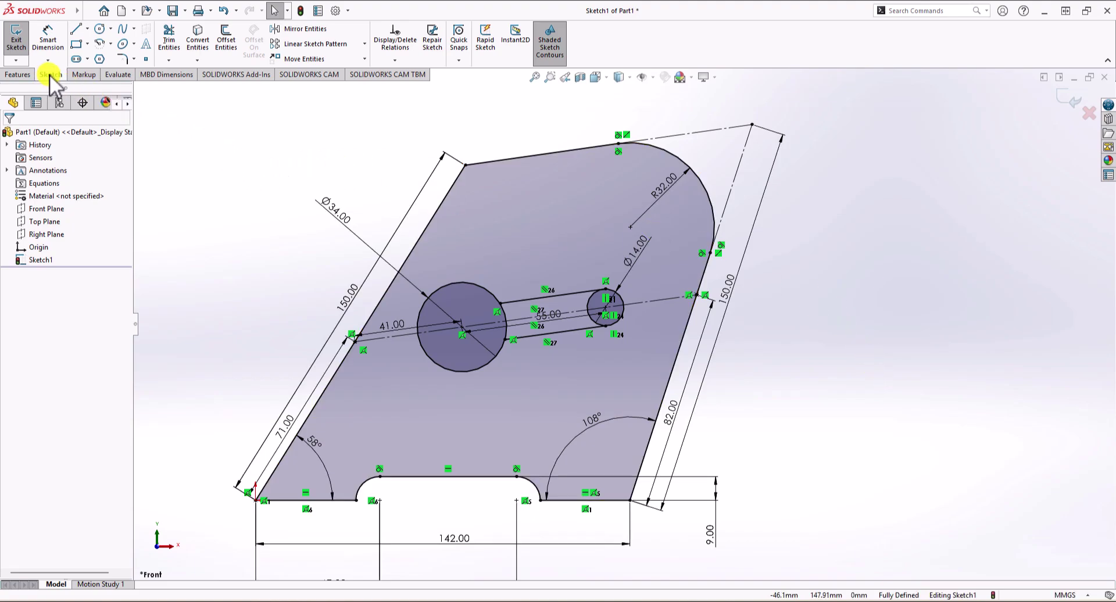
Power-trim the large and small circle arcs lying inside the slot
click(171, 35)
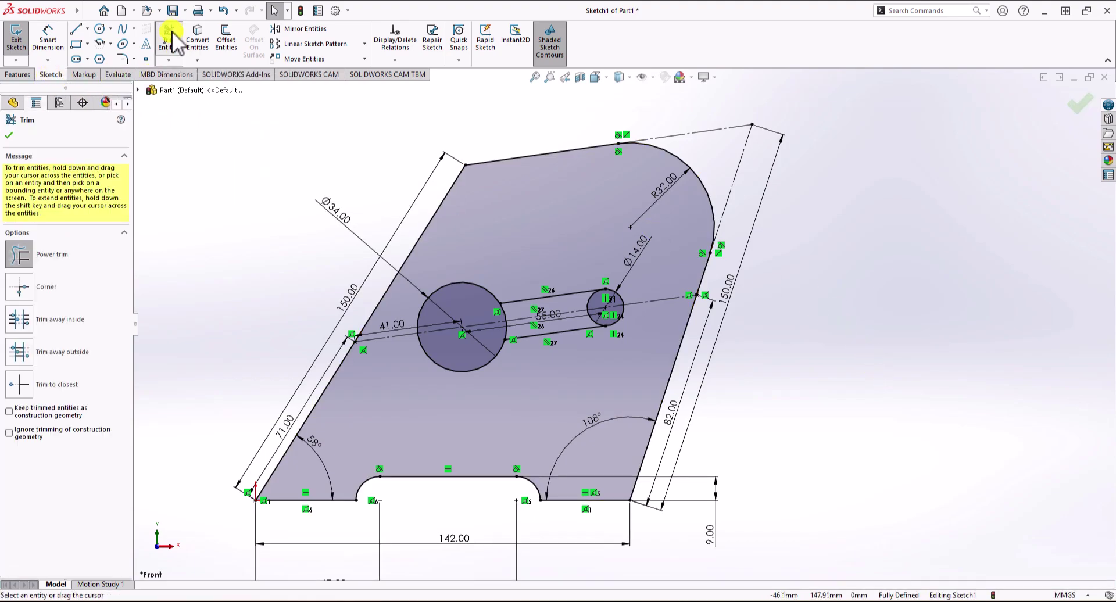
scroll(513, 365, down, 2)
scroll(517, 363, down, 2)
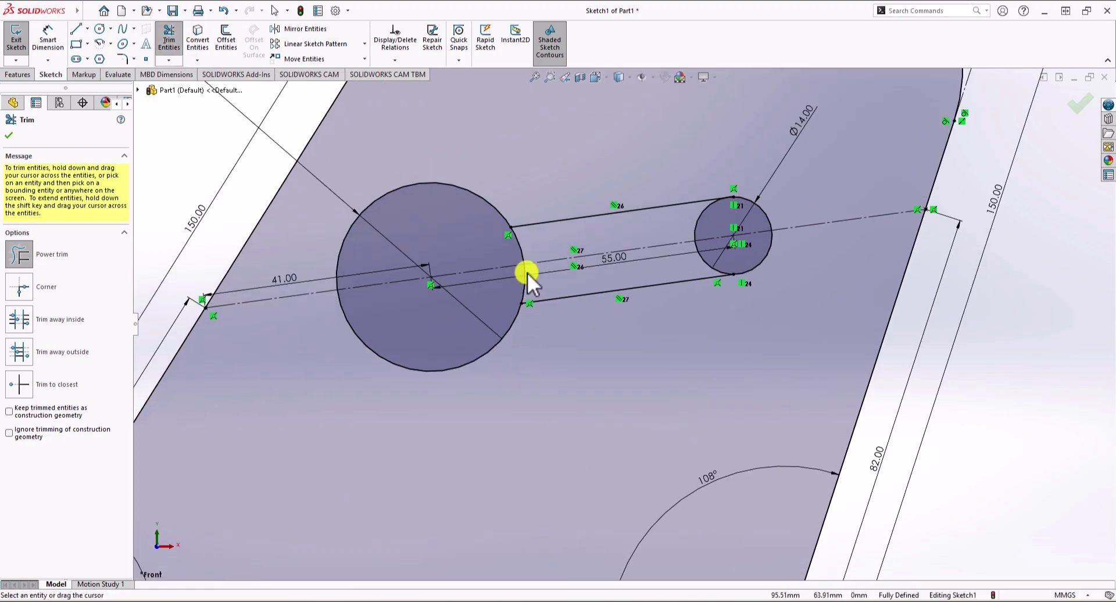
drag(532, 237, 507, 245)
mouse_move(553, 282)
mouse_down()
mouse_move(504, 294)
mouse_move(689, 265)
mouse_move(693, 274)
mouse_move(721, 225)
mouse_move(525, 271)
mouse_up()
scroll(704, 299, up, 5)
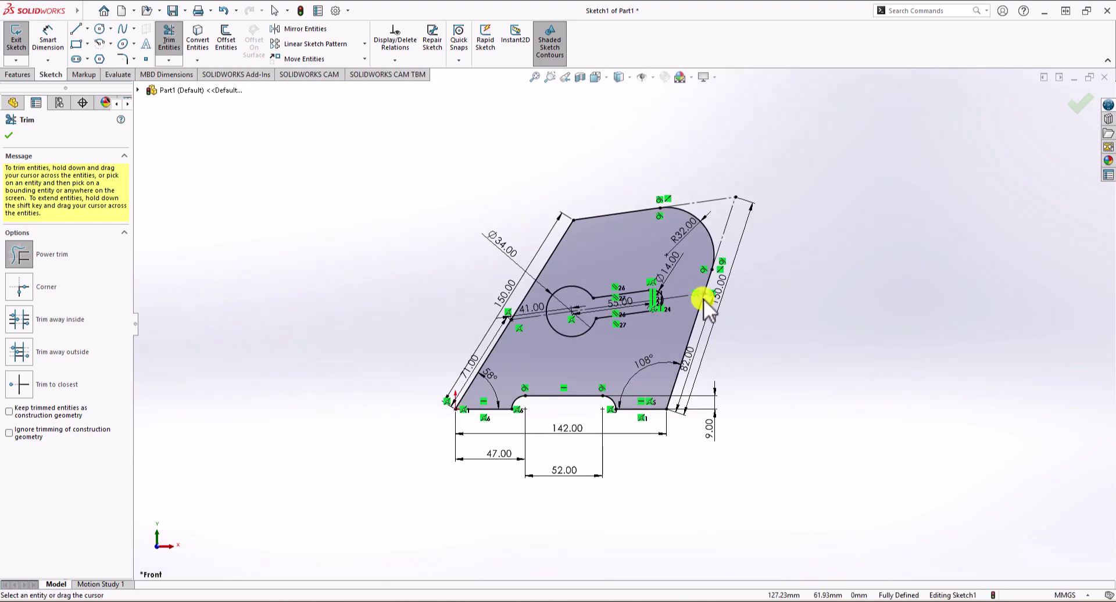
scroll(757, 309, down, 3)
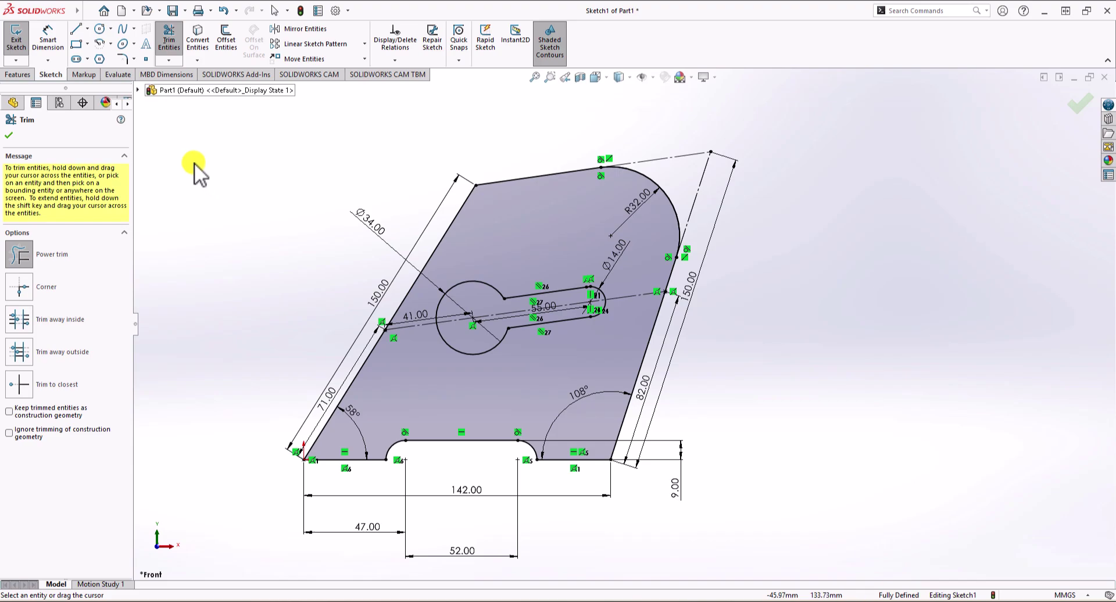
Add 8 mm sketch fillets to the upper and lower slot-to-large-circle corners
click(123, 57)
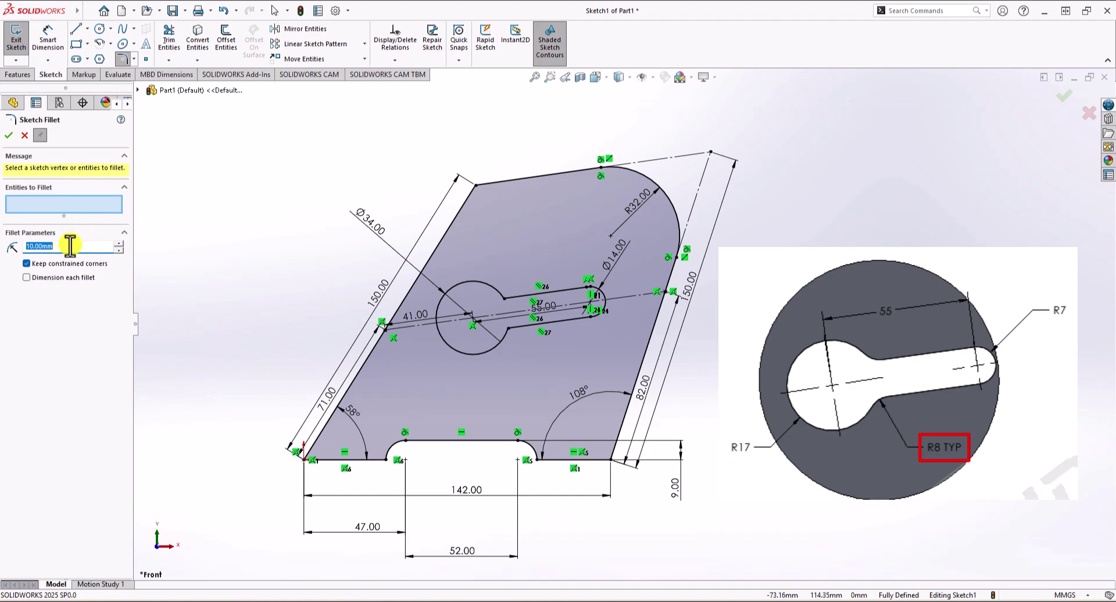
text(8)
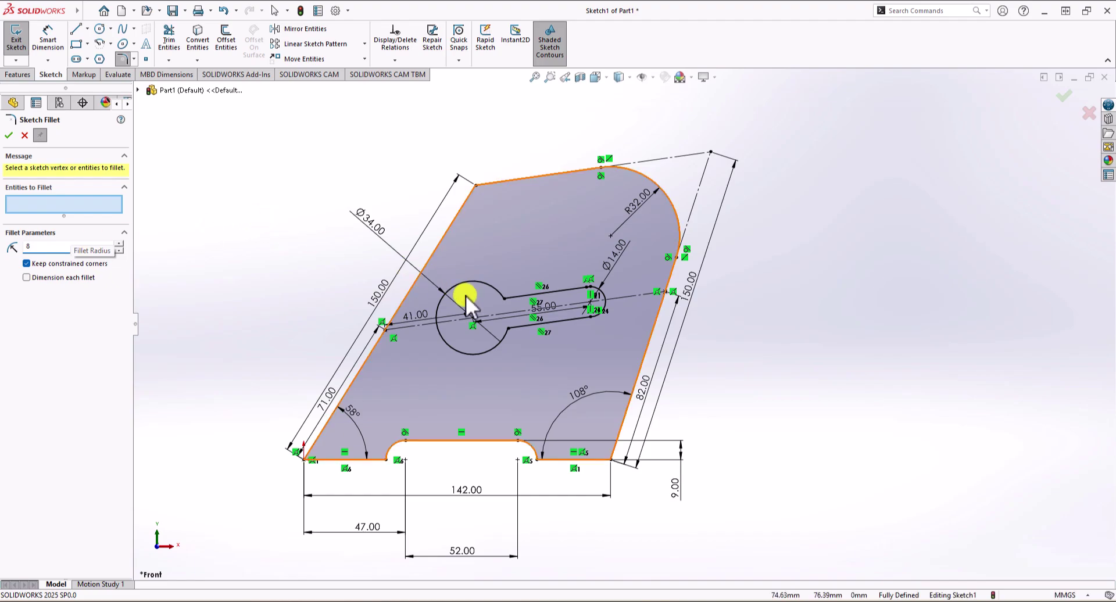
click(504, 298)
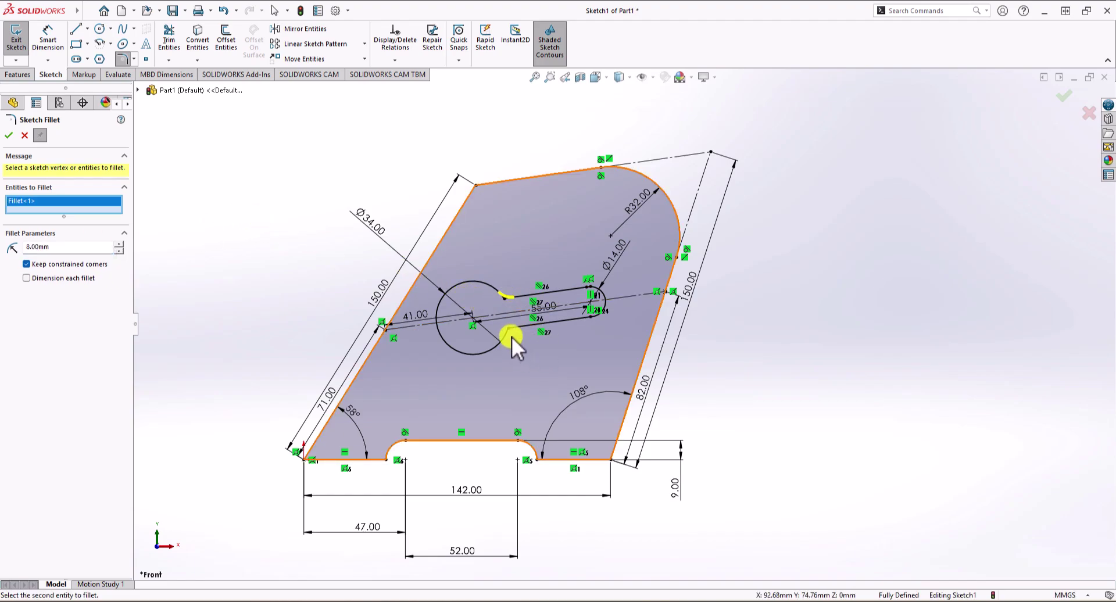
click(509, 332)
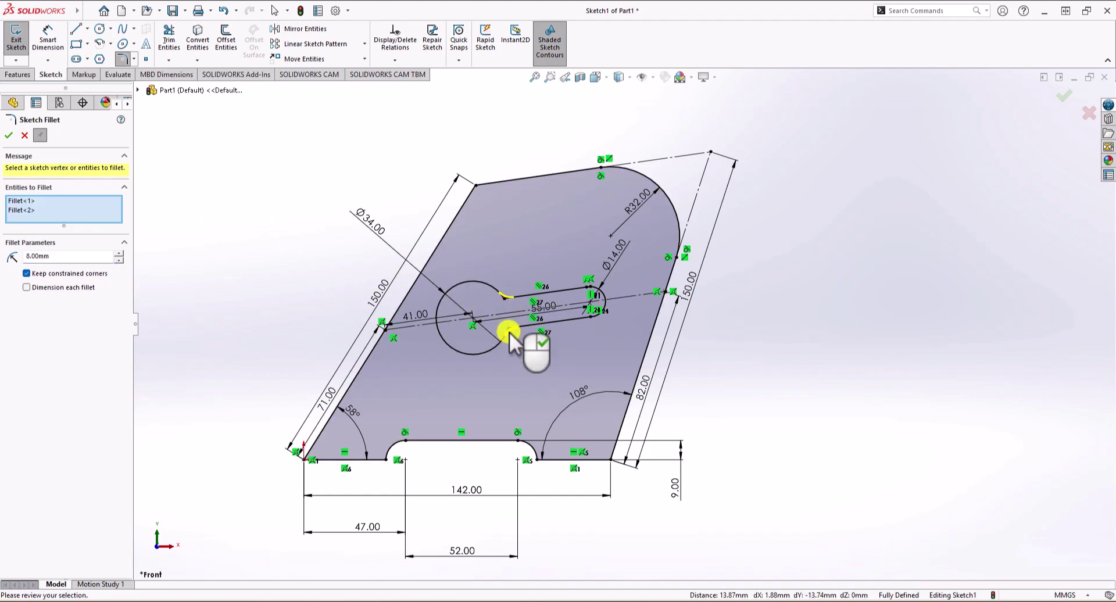
click(9, 135)
click(10, 138)
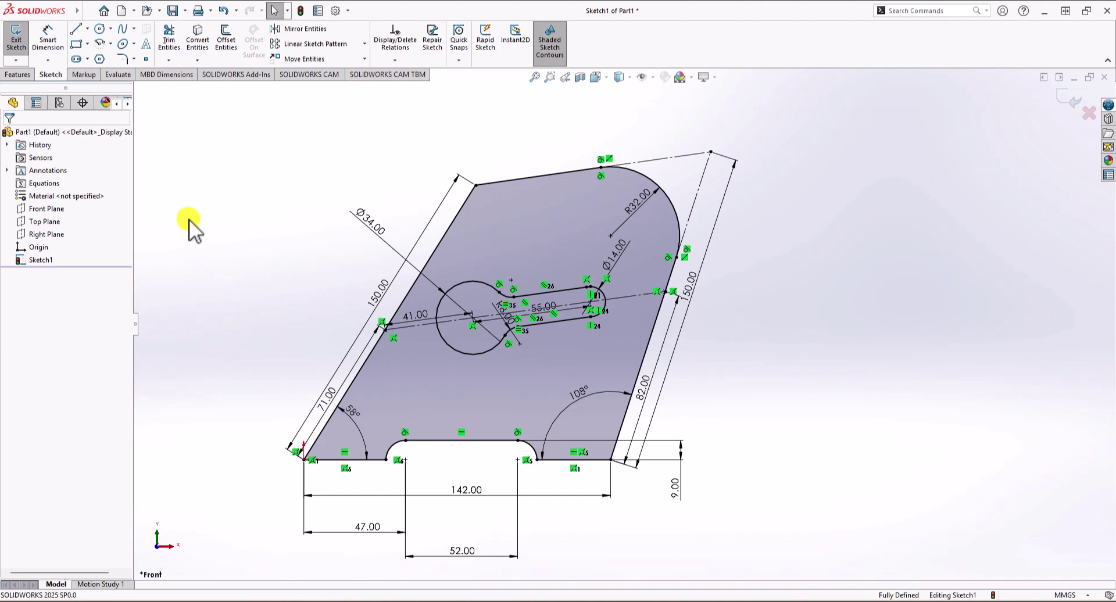
Boss-extrude the keyhole plate sketch region to an 8 mm depth
click(18, 75)
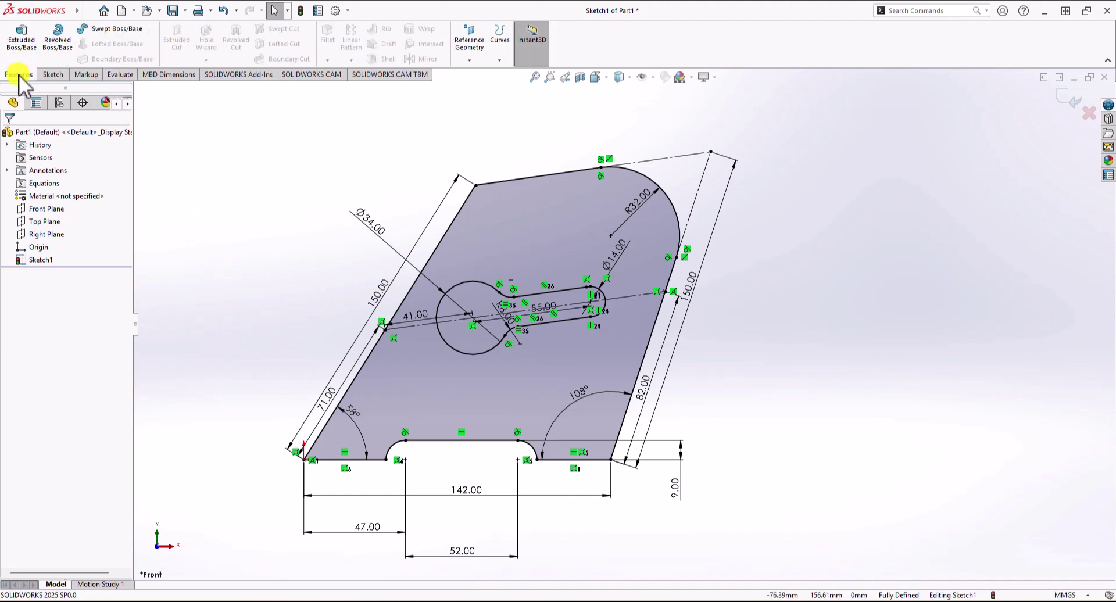
click(21, 34)
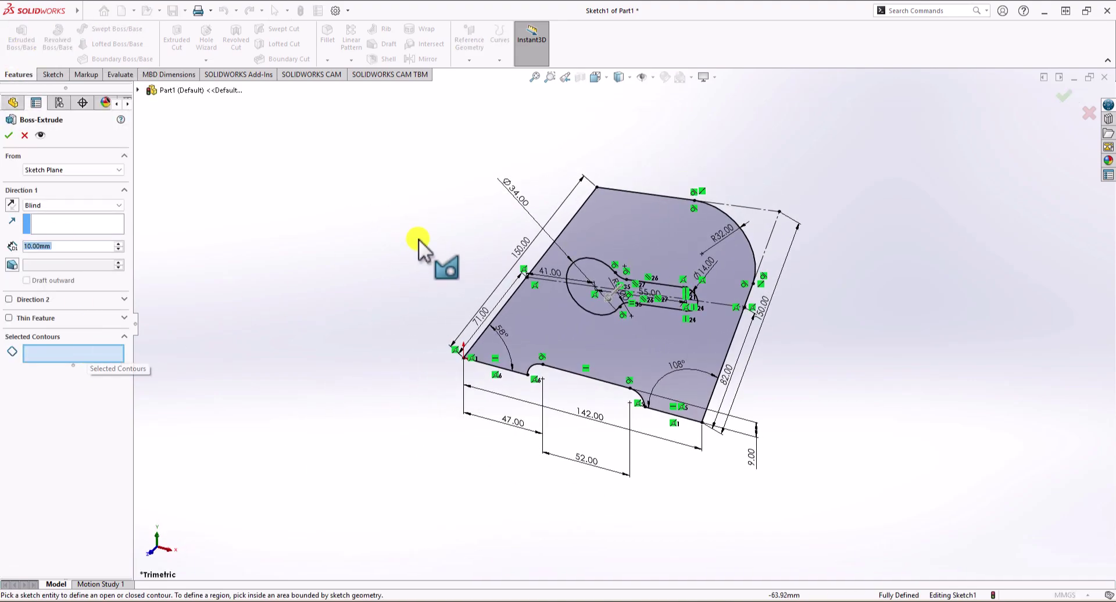
click(648, 229)
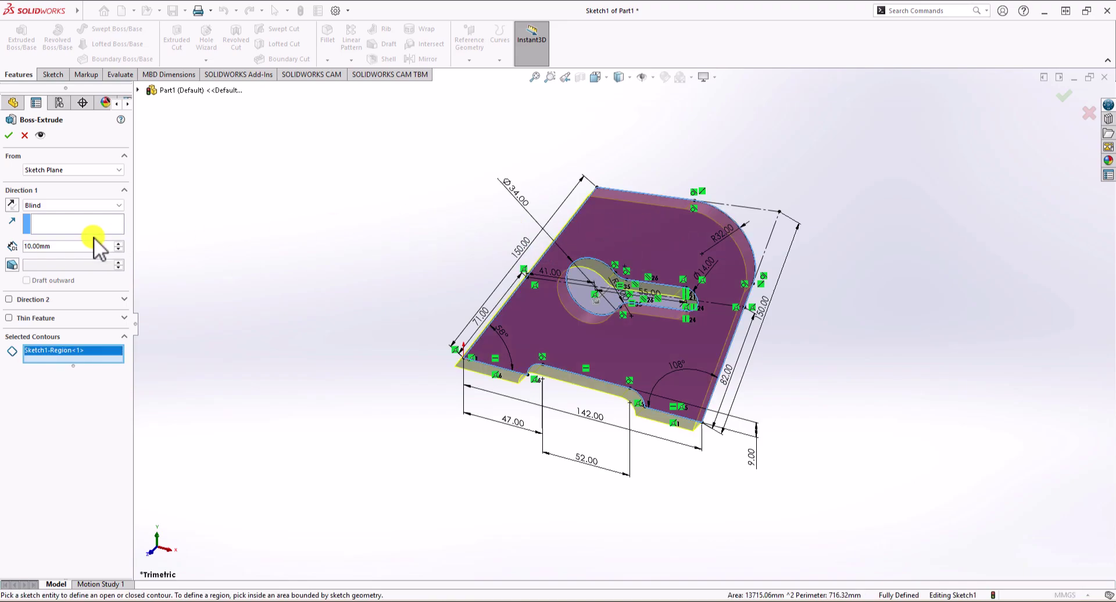
drag(74, 246, 20, 245)
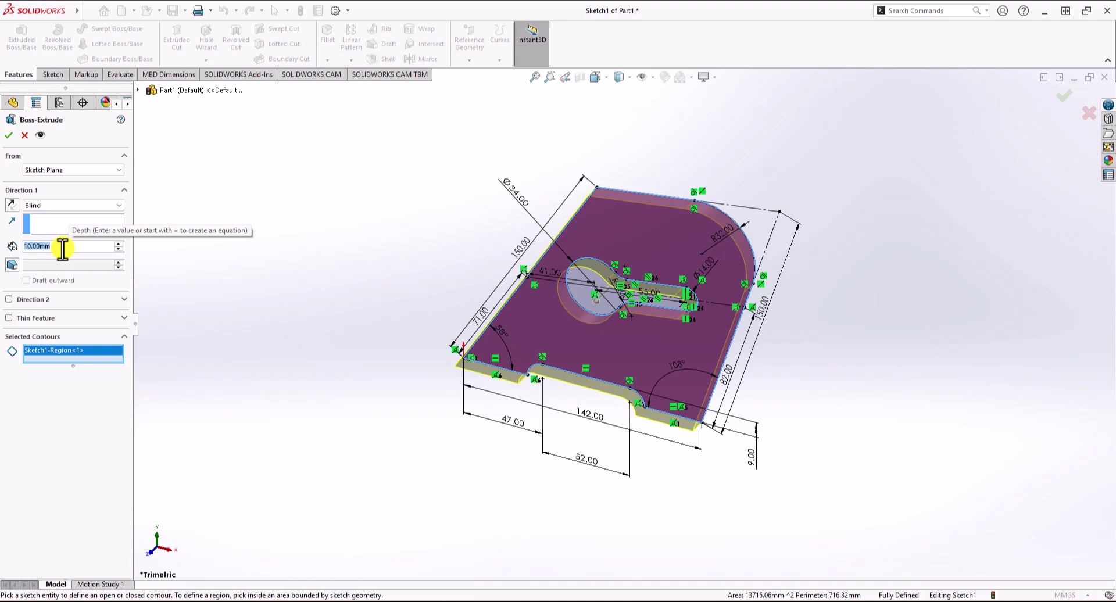
text(8)
key(Return)
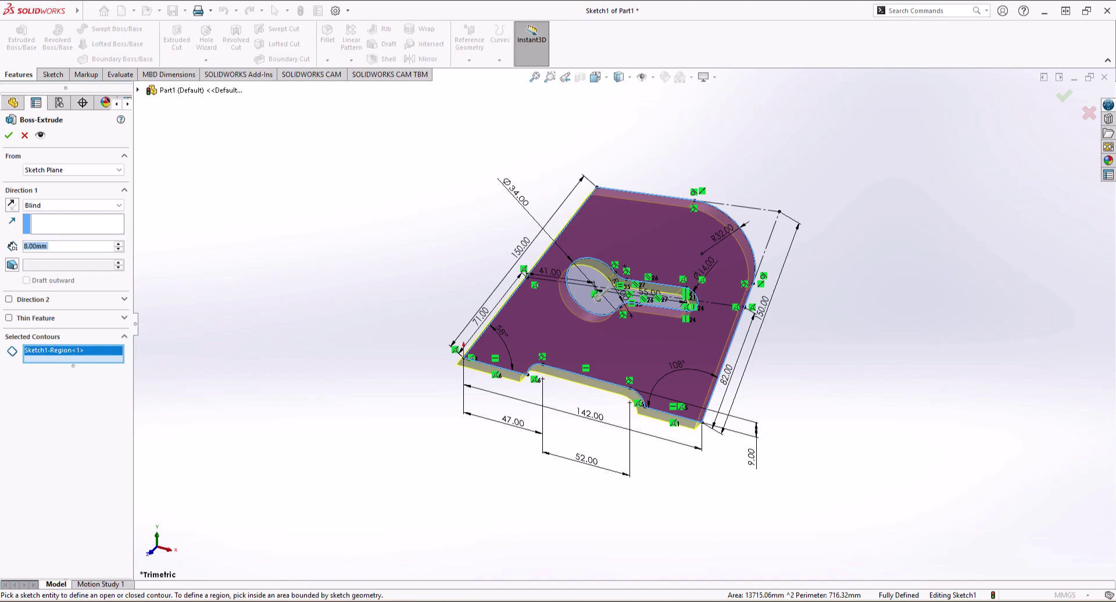
click(10, 137)
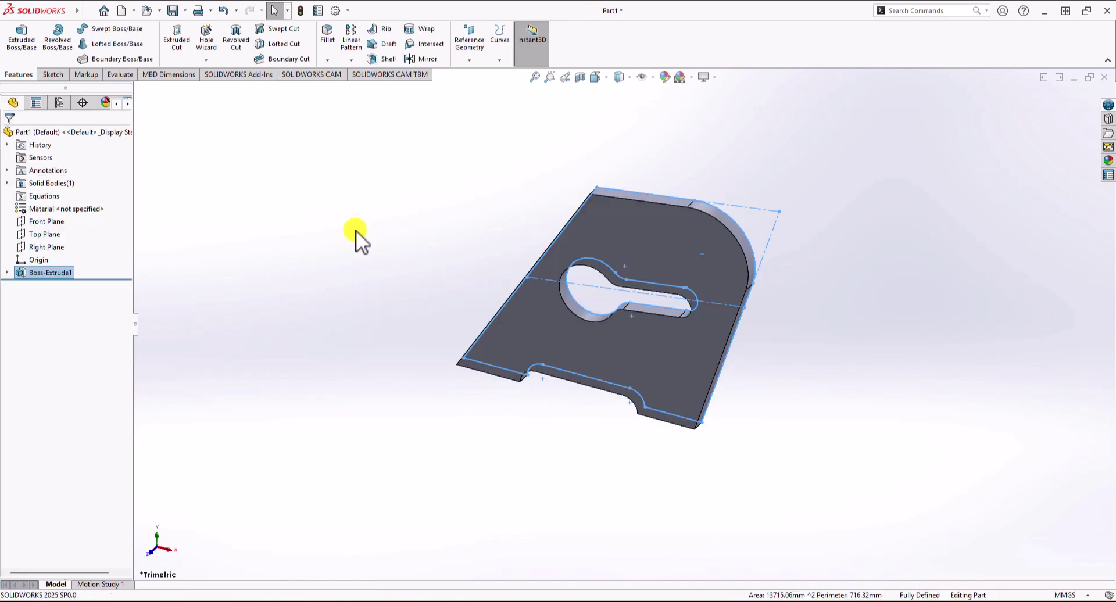
middle_drag(354, 264, 375, 235)
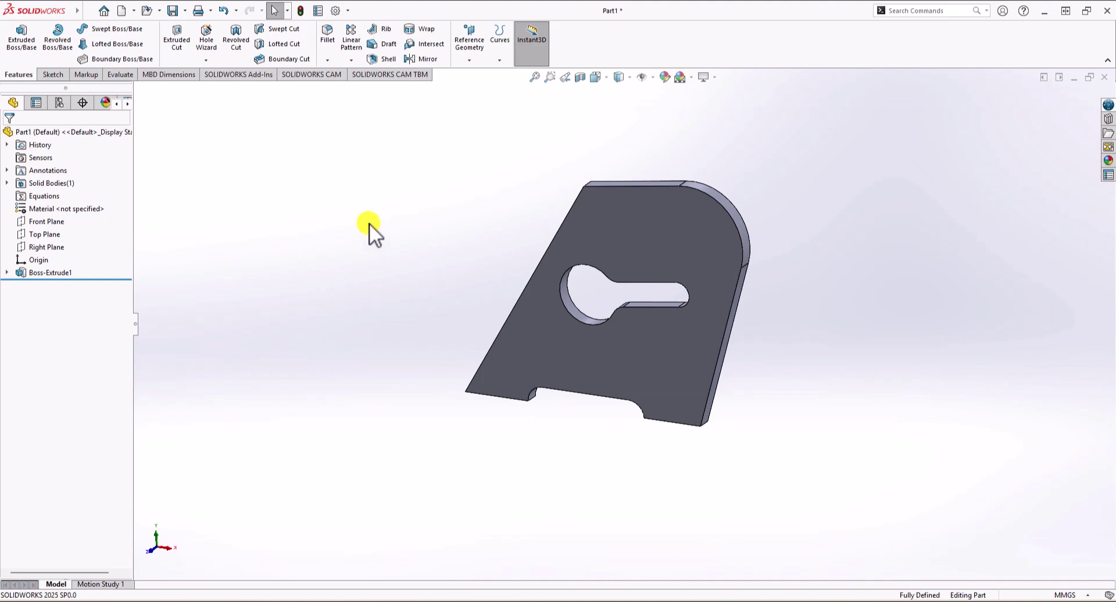
Show the part's Mass Properties report, reading a volume of 109720.50 mm³
key(alt+Tab)
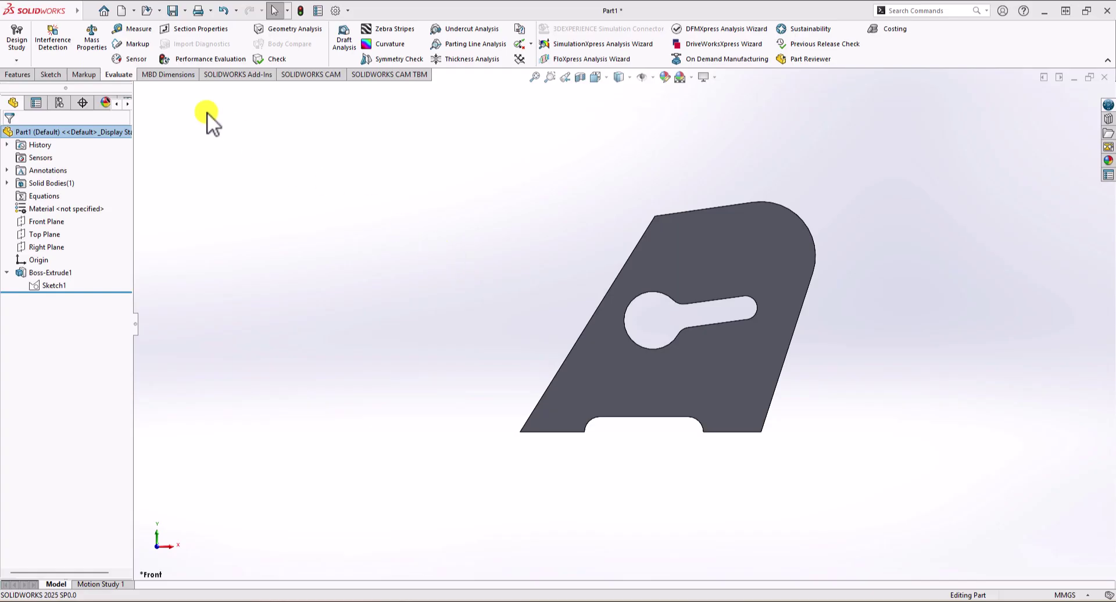
click(85, 48)
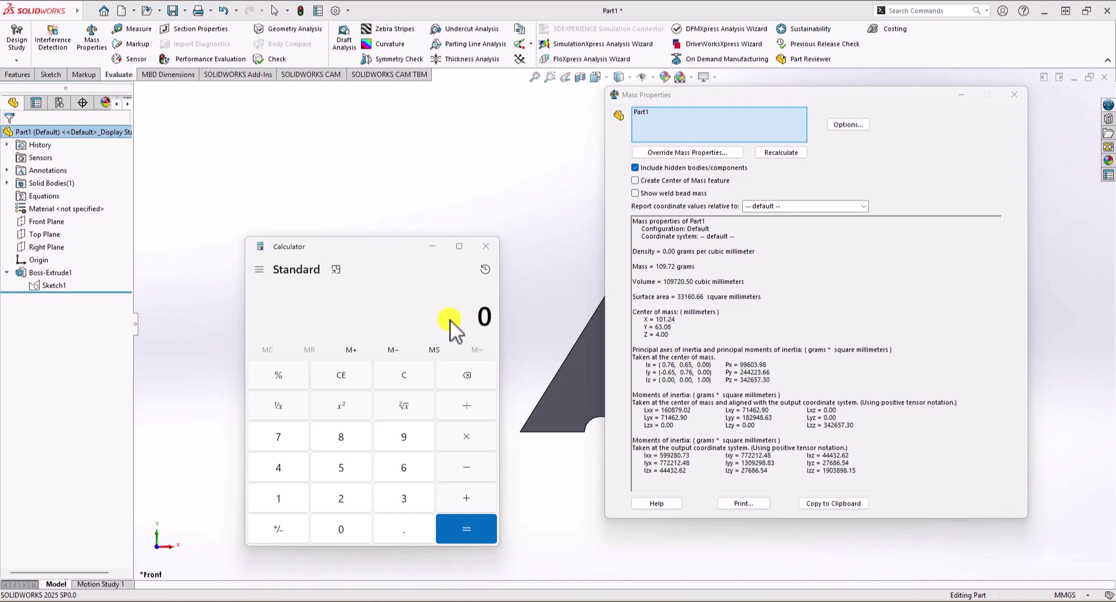
Compute 40 ÷ 109720 × 100 (about 0.0365%) in Calculator, then close it
click(450, 319)
text(40)
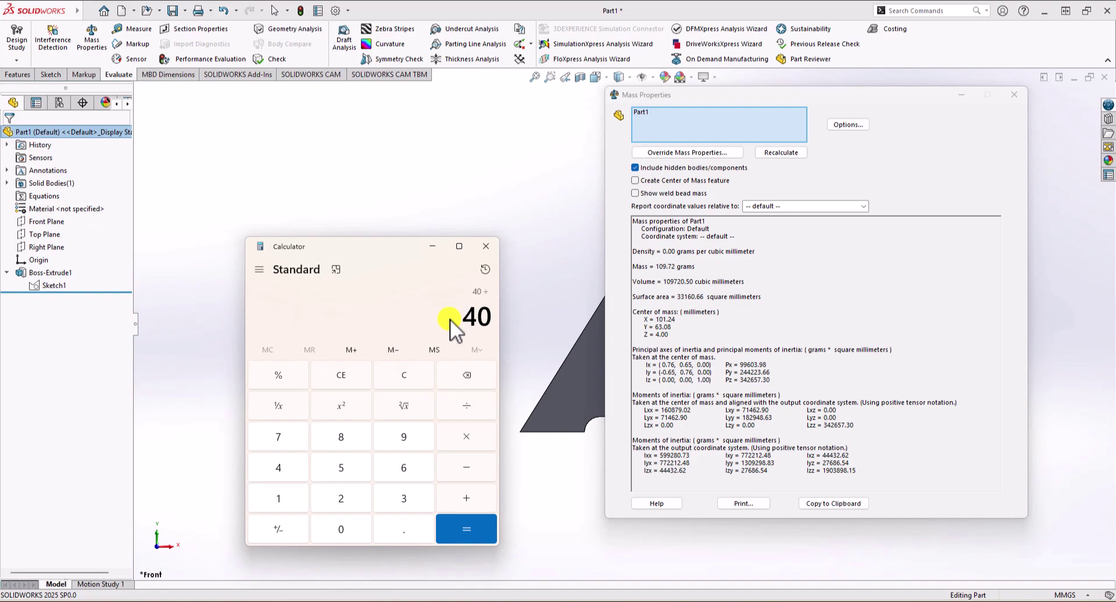
text(109,720)
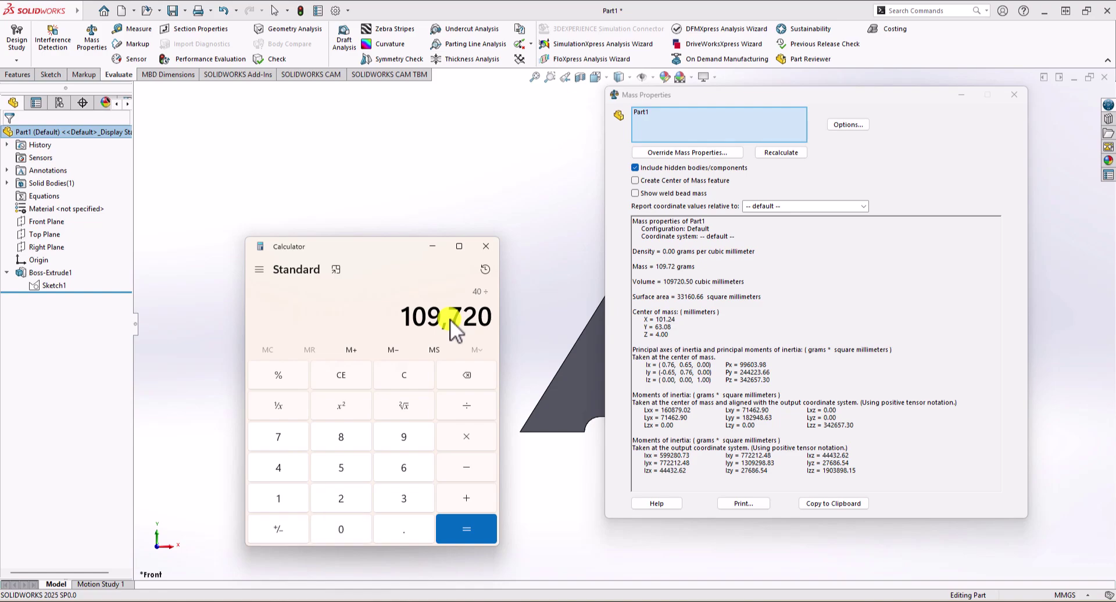
key(Return)
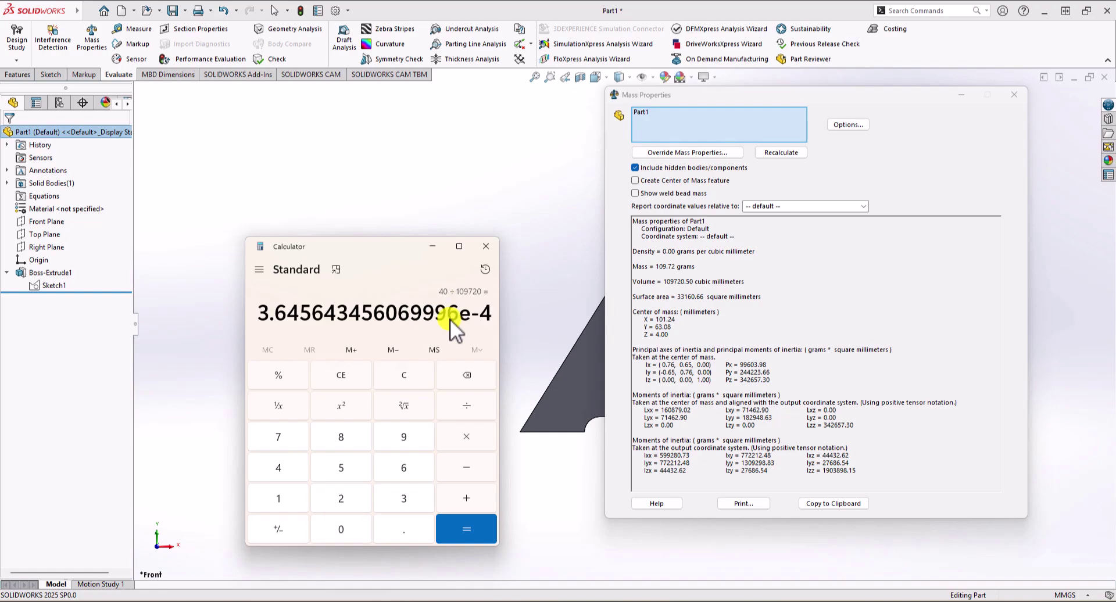
text(*100)
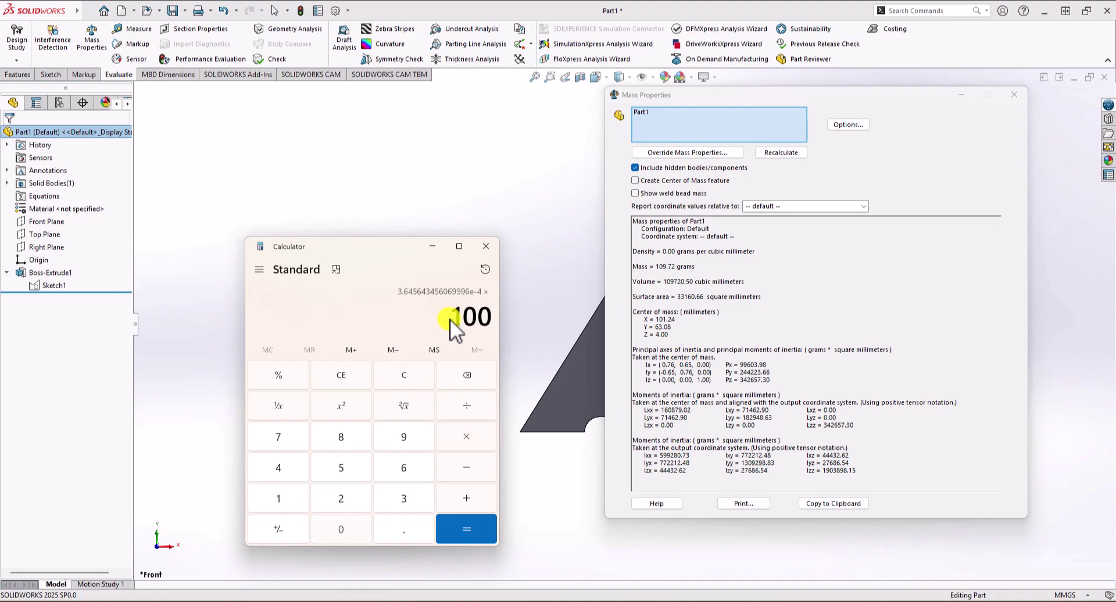
key(Return)
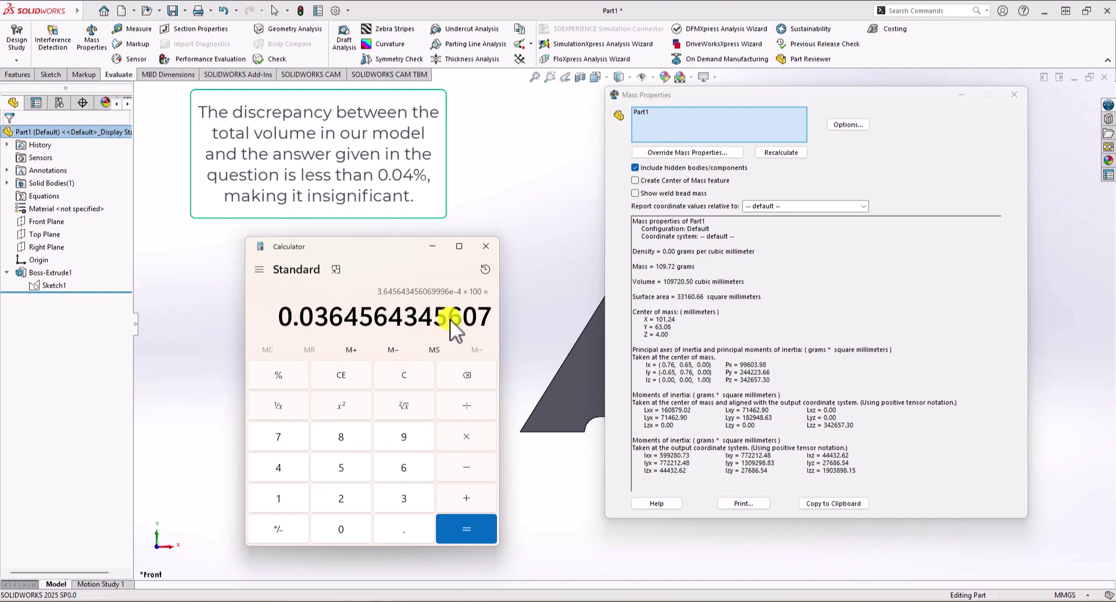
click(484, 247)
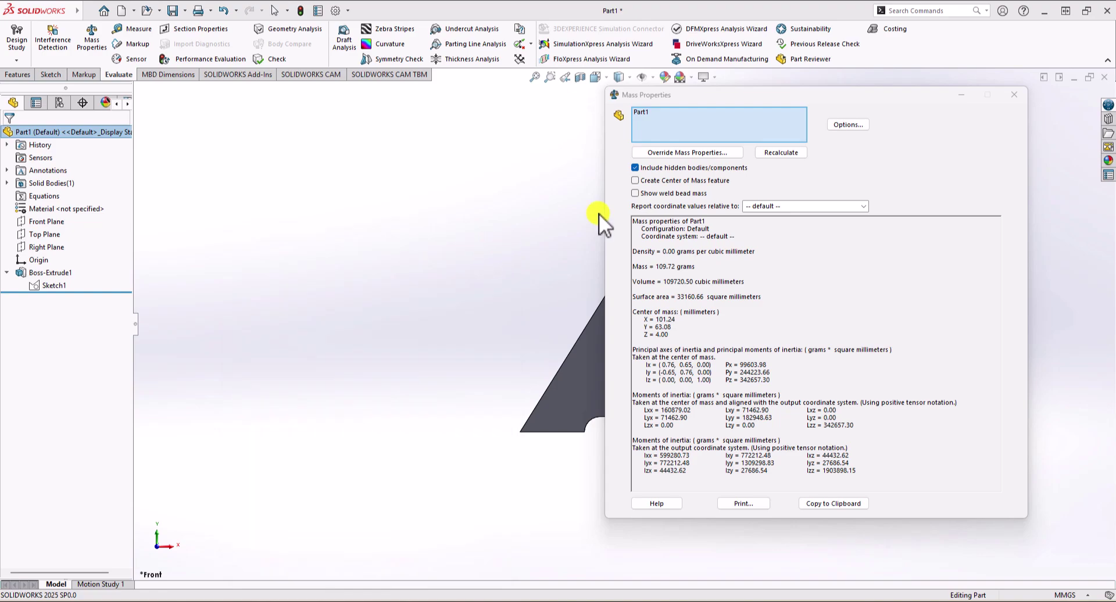
Close the Mass Properties report and edit Sketch1 under Boss-Extrude1 to review its dimensions
click(1014, 94)
click(55, 284)
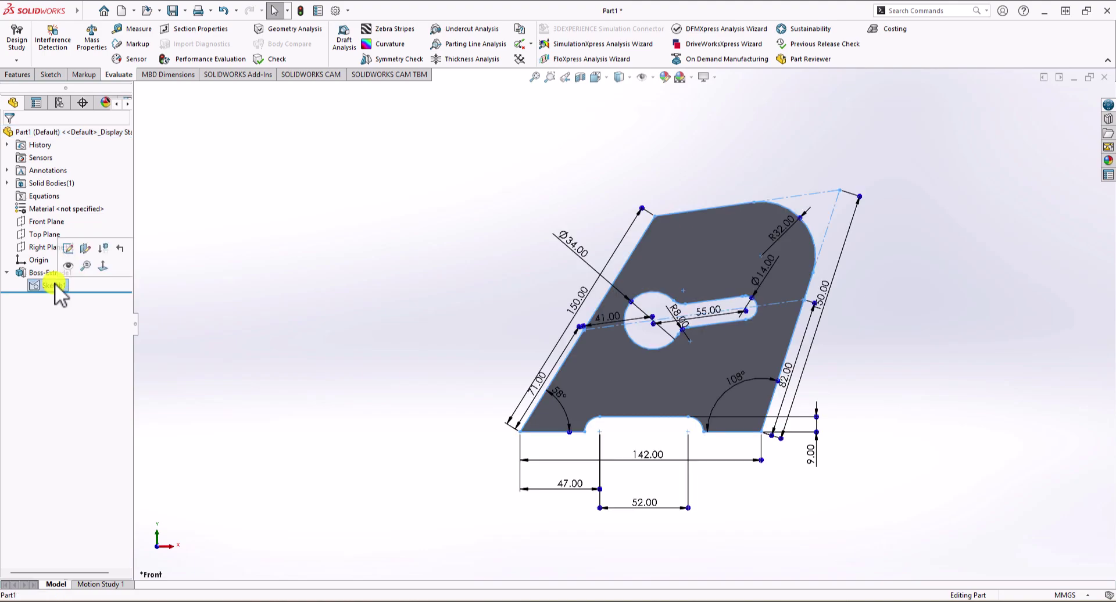
click(68, 249)
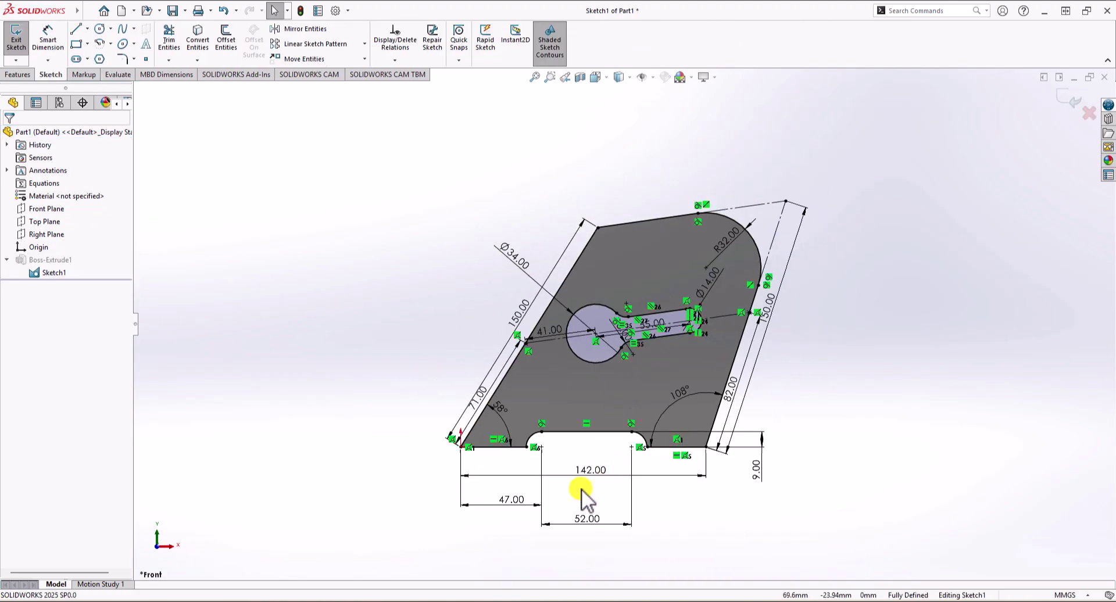
scroll(581, 490, down, 3)
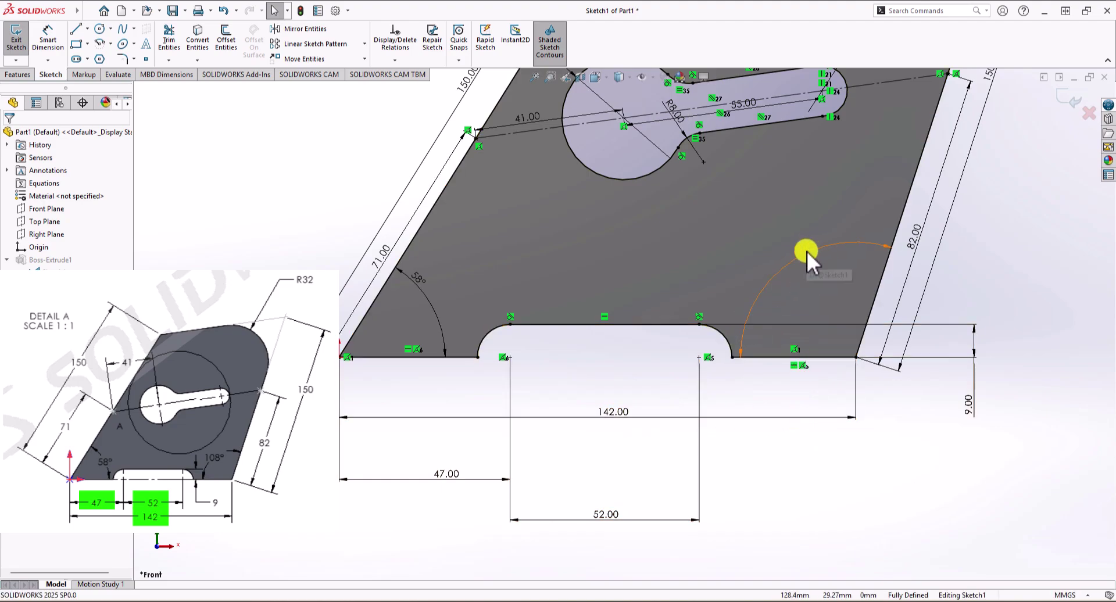
scroll(806, 251, up, 5)
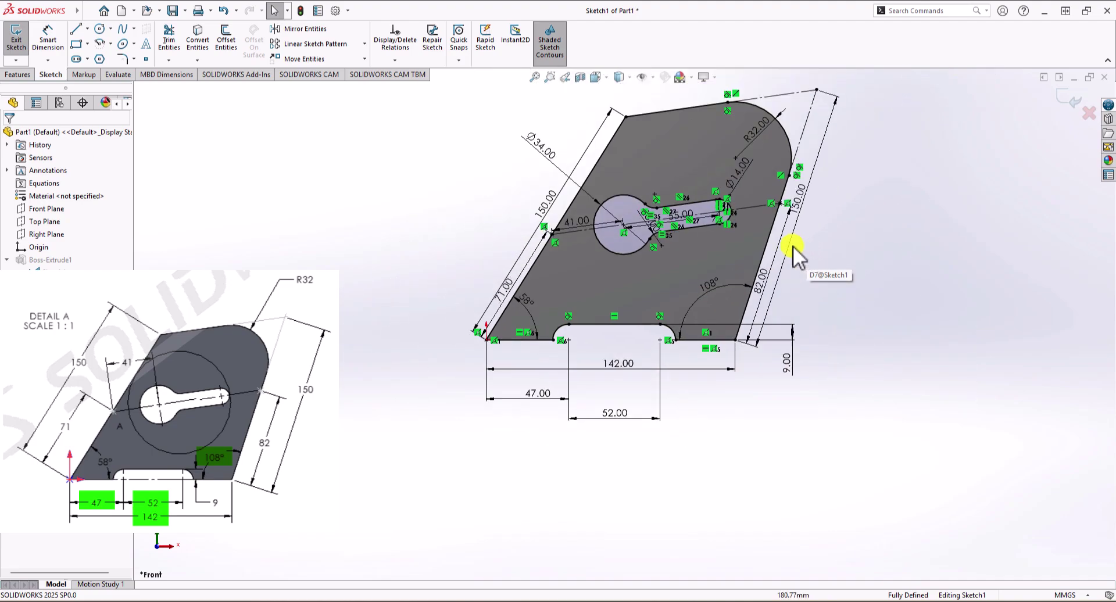
scroll(455, 382, down, 2)
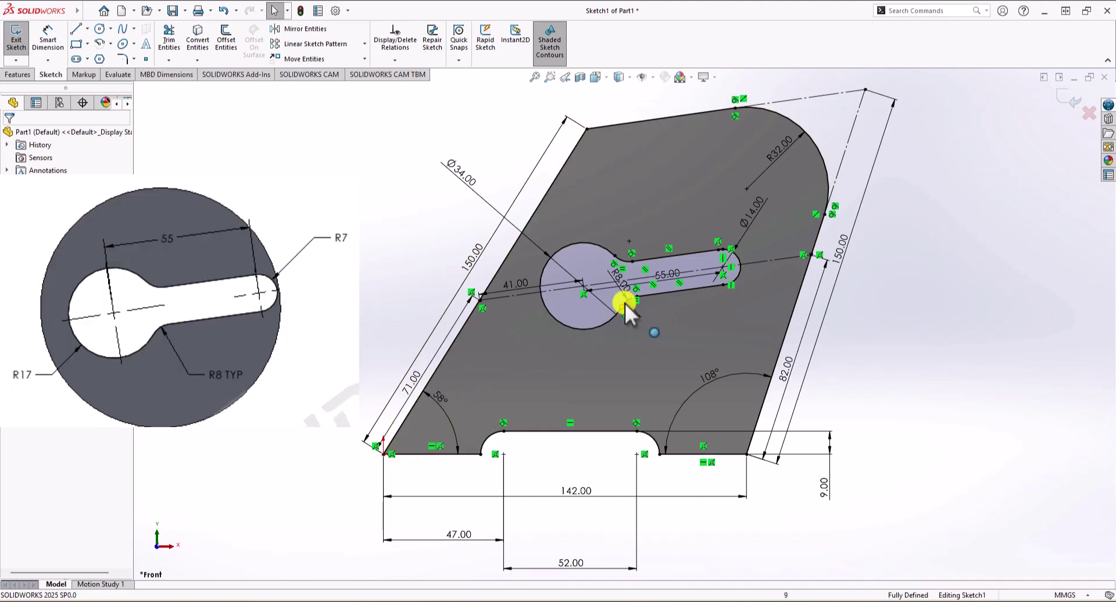
Zoom to fit the whole Sketch1 keyhole profile to inspect its dimensions
scroll(626, 302, down, 5)
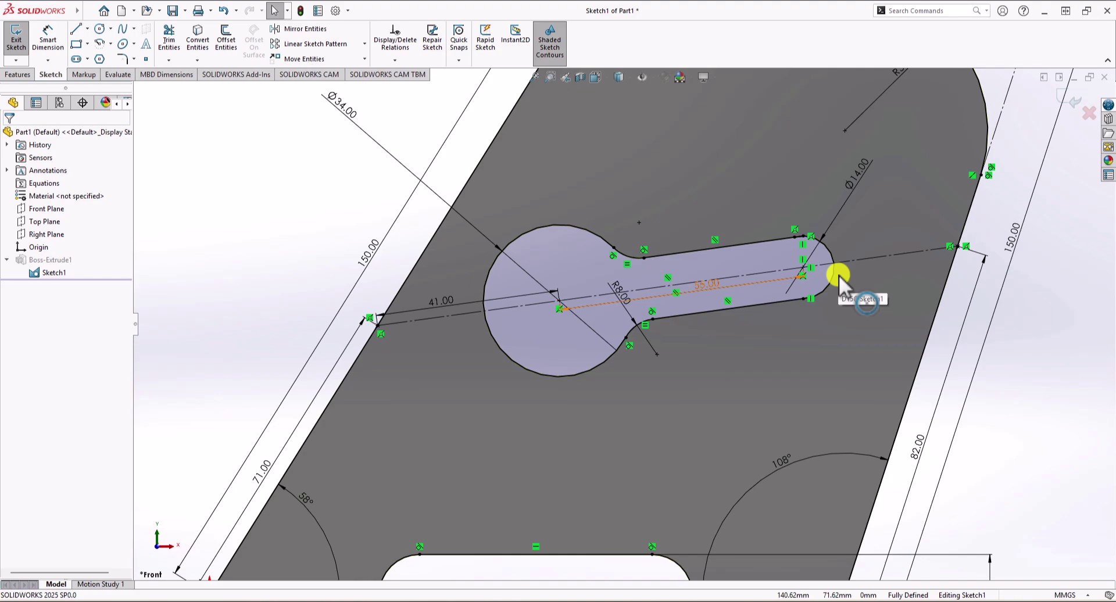
key(f)
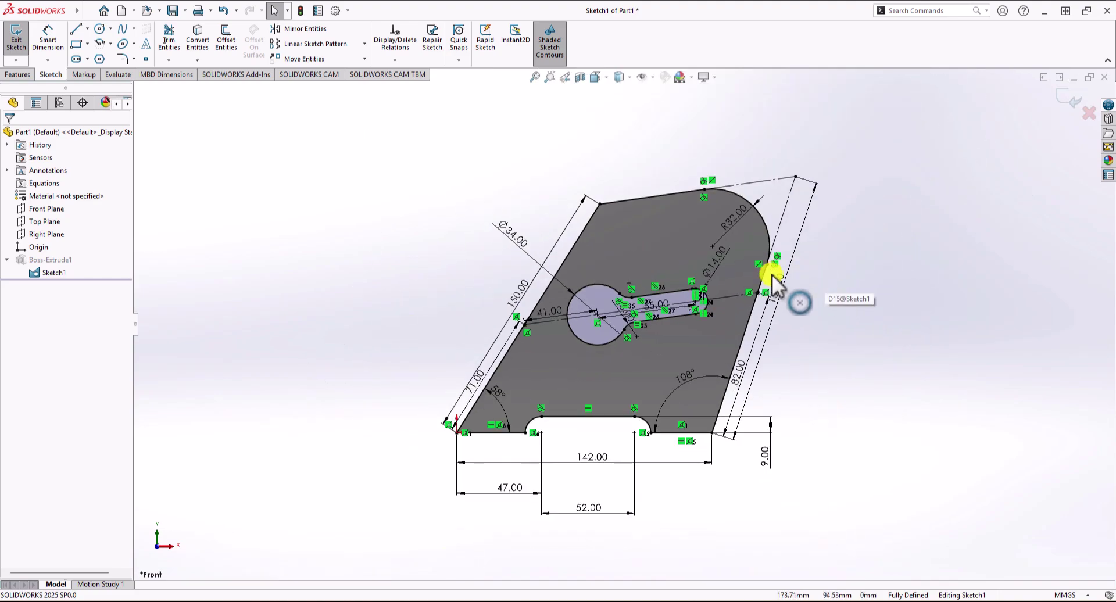
scroll(781, 310, down, 3)
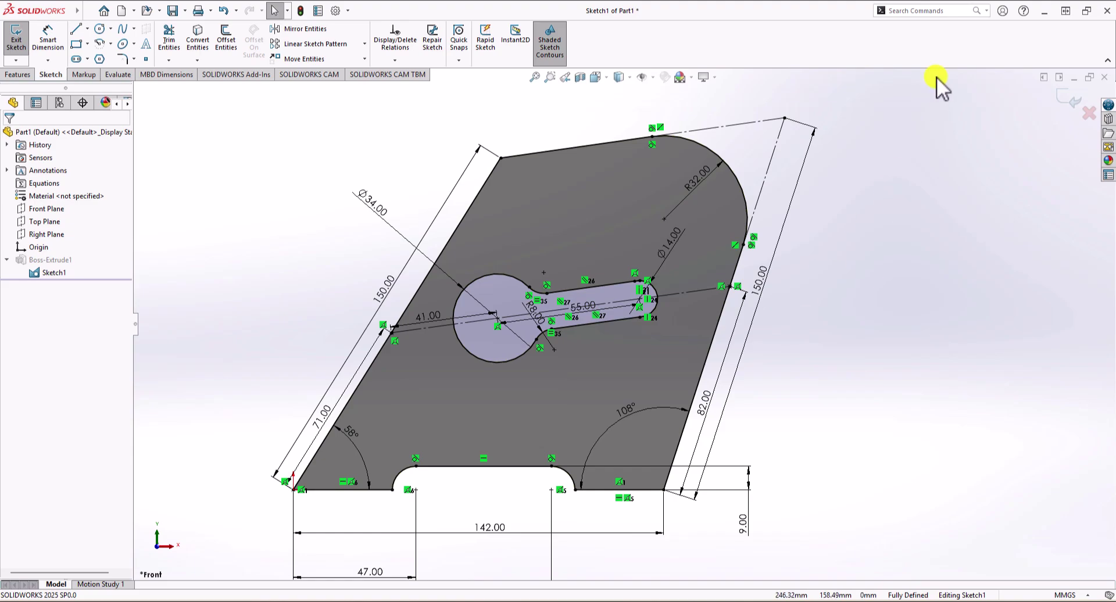
click(1071, 101)
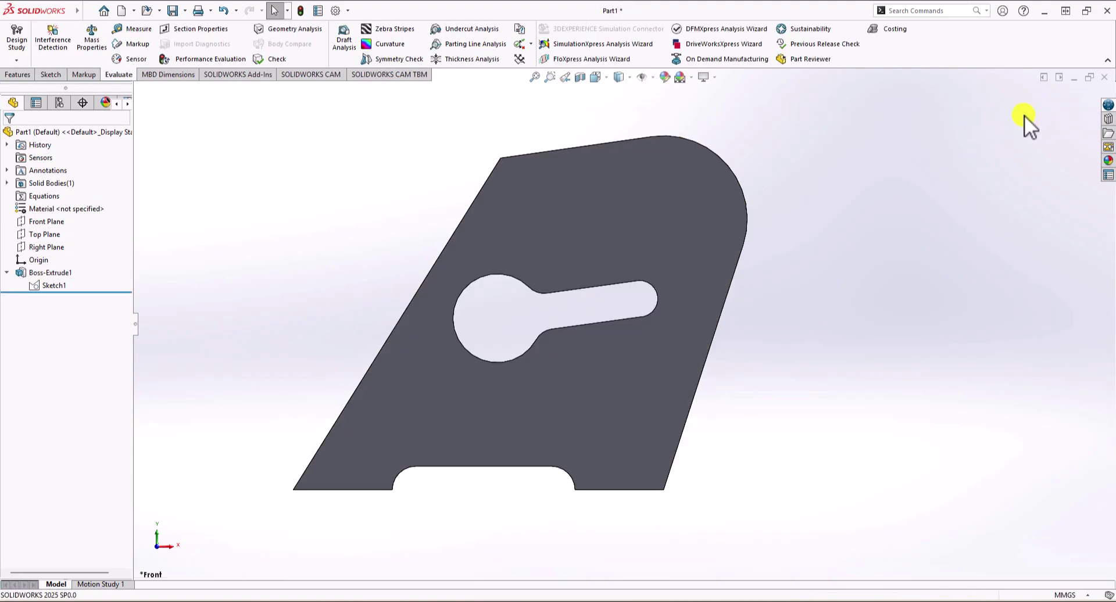
click(44, 273)
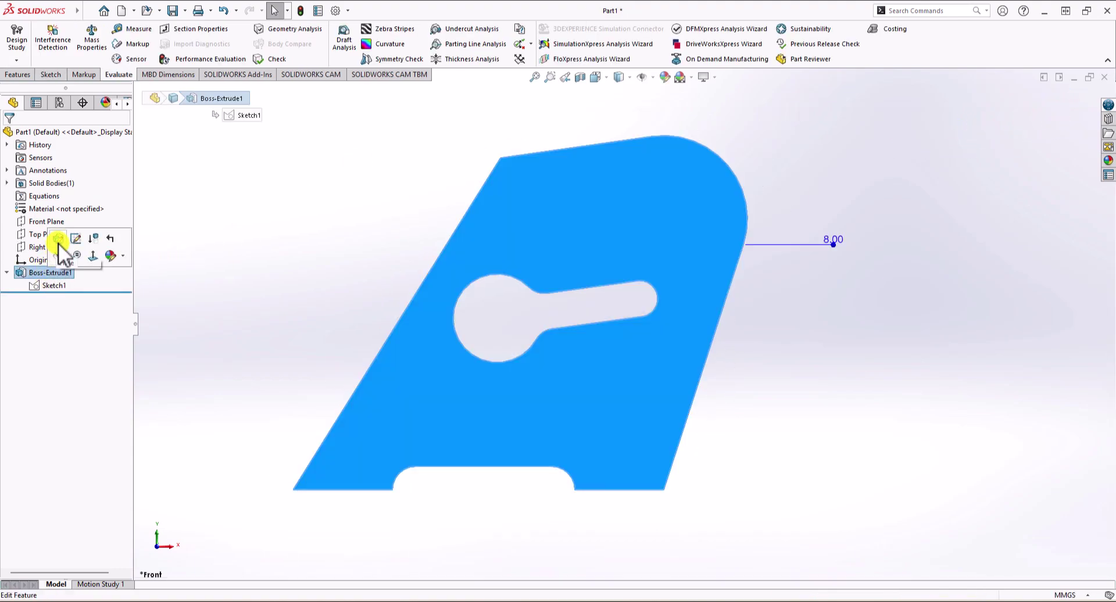
click(58, 240)
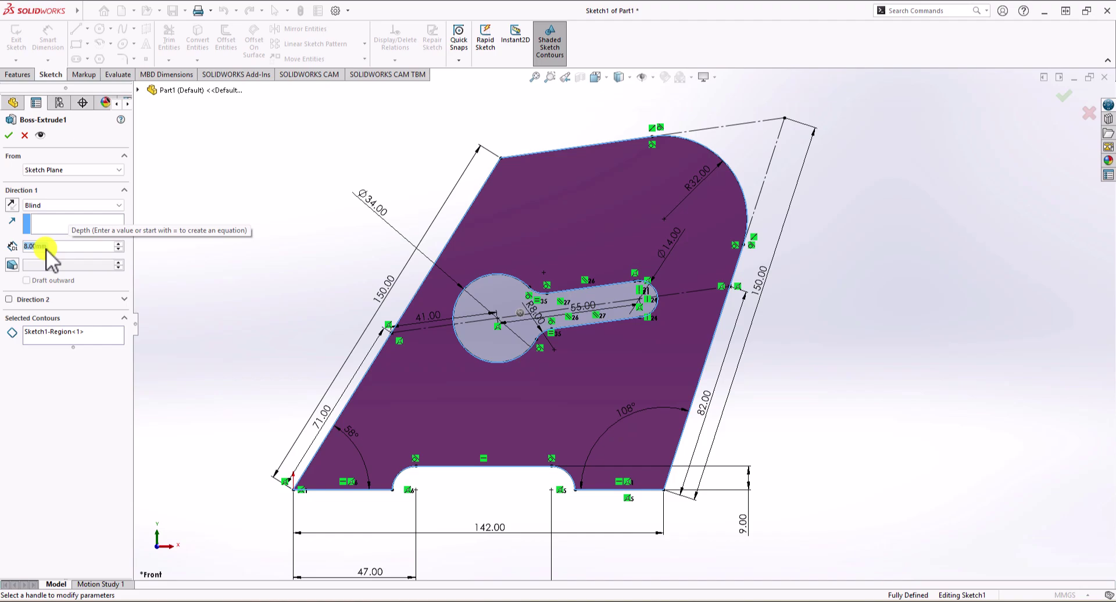
click(9, 135)
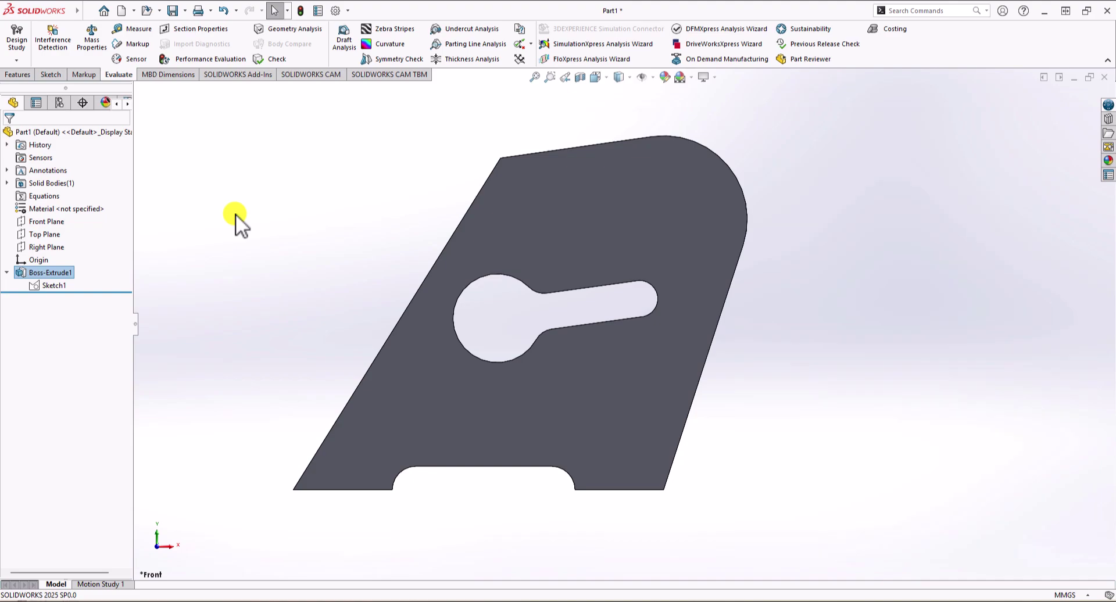
middle_drag(236, 214, 282, 260)
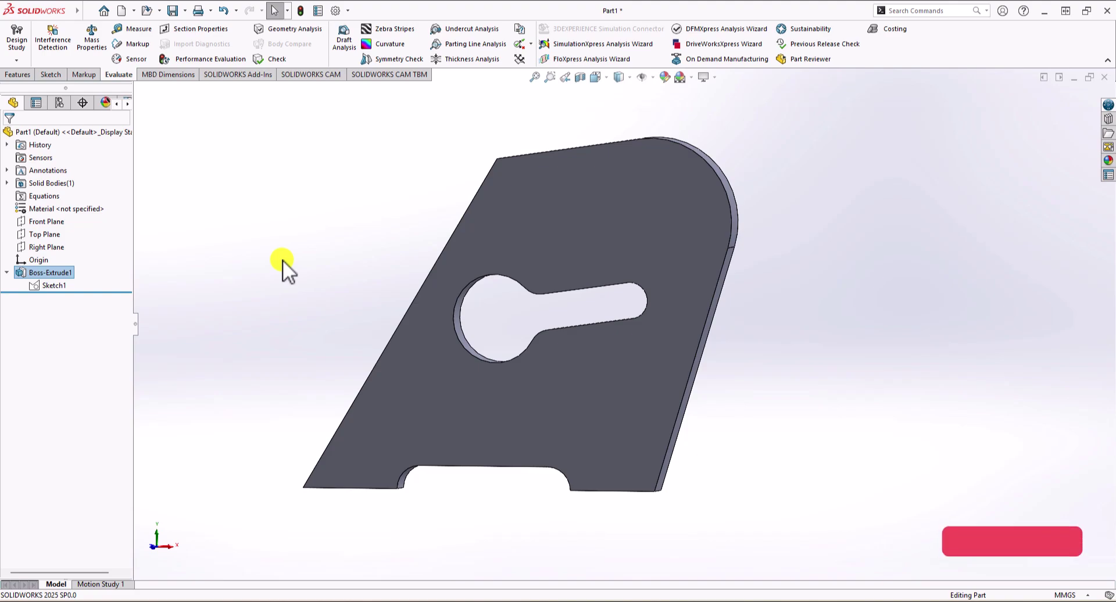